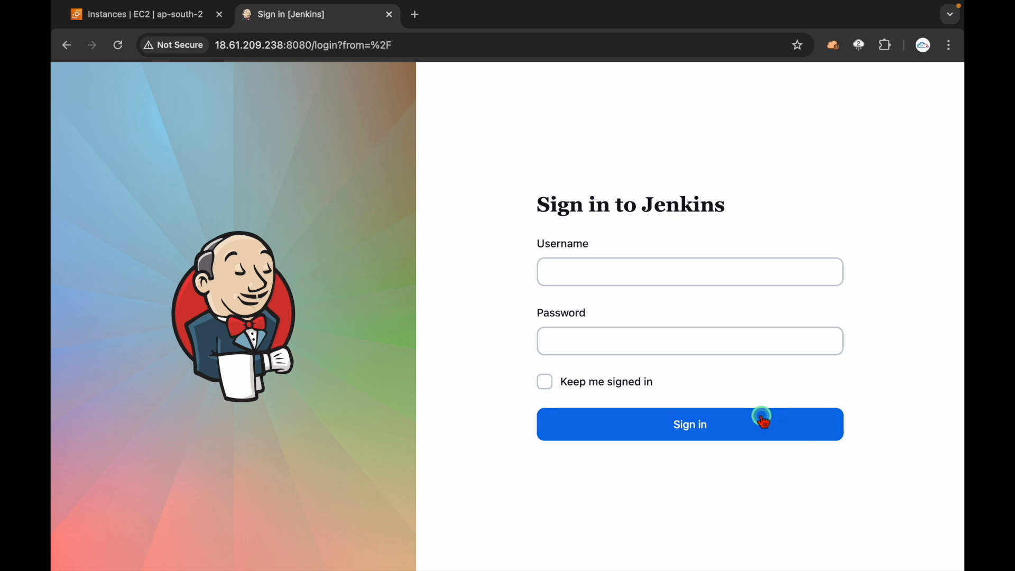
Step: Sign in to Jenkins with the administrator's username and password
{"action": "left_click", "coordinate": [630, 279]}
{"action": "type", "text": "avinash"}
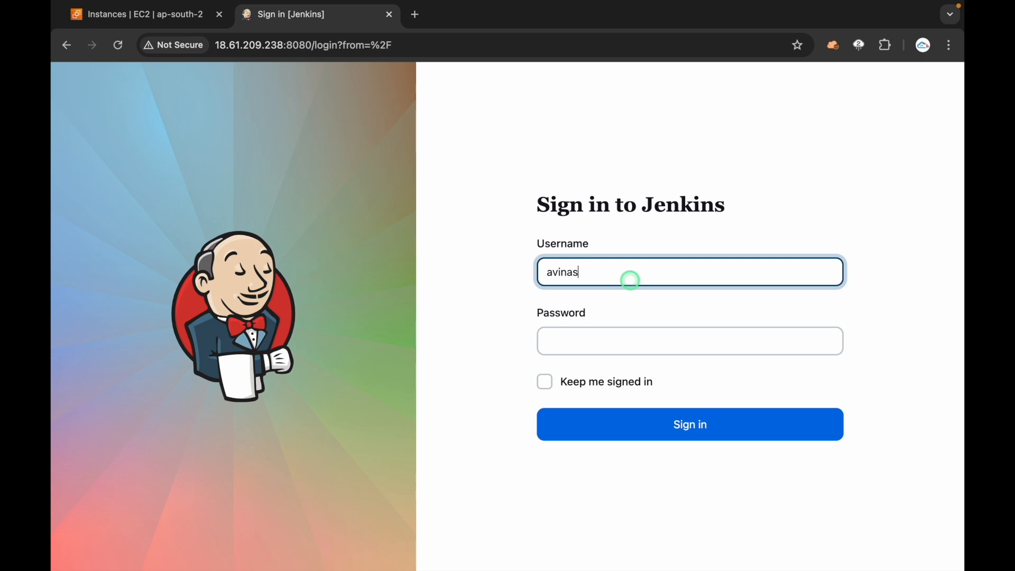
{"action": "key", "text": "Tab"}
{"action": "type", "text": "•••••••"}
{"action": "key", "text": "Return"}
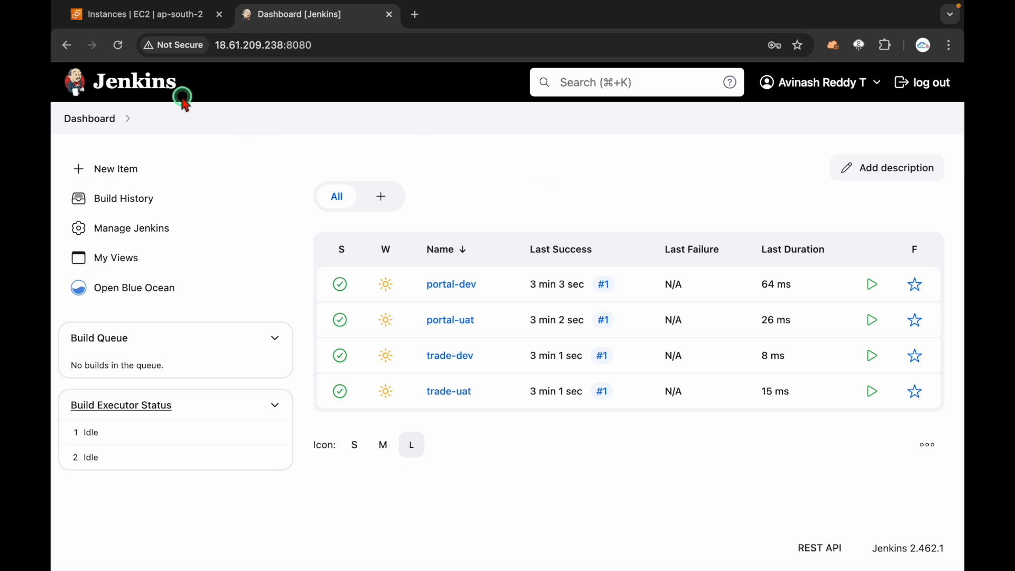
Step: Go to Manage Jenkins > Security > Users and open the administrator's user entry
{"action": "left_click", "coordinate": [151, 82]}
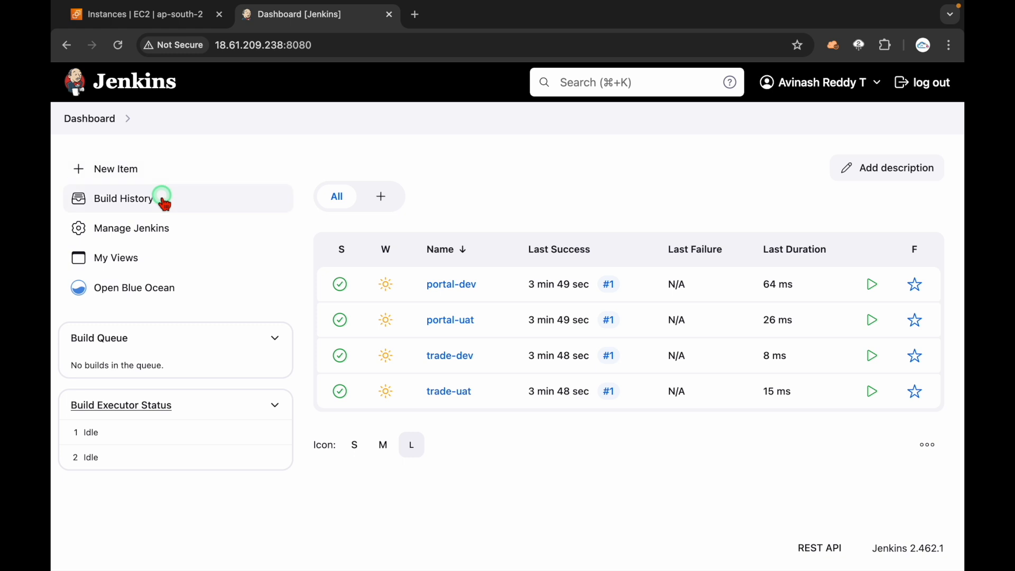
{"action": "left_click", "coordinate": [112, 228]}
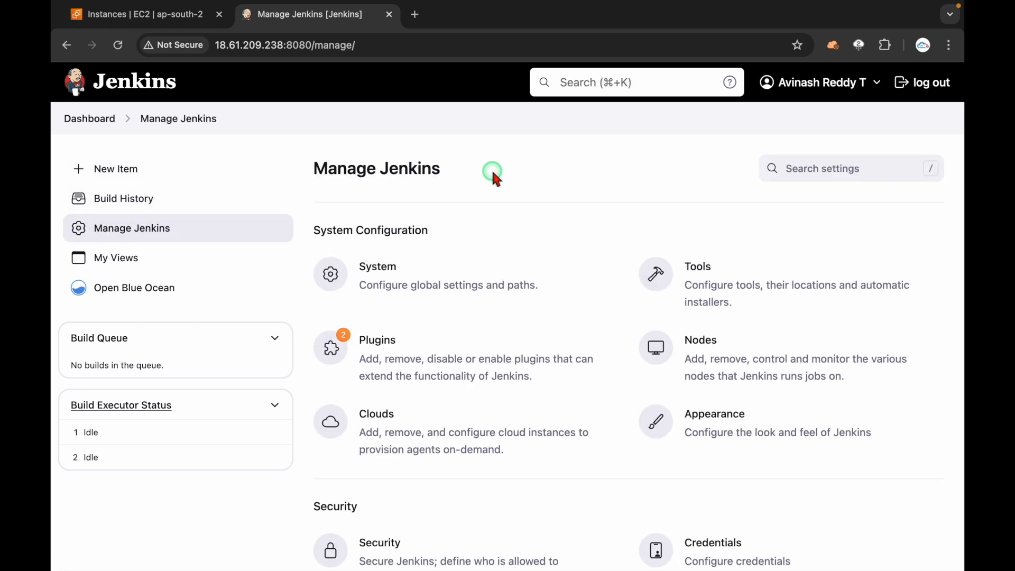
{"action": "scroll", "coordinate": [528, 269], "scroll_direction": "down", "scroll_amount": 4}
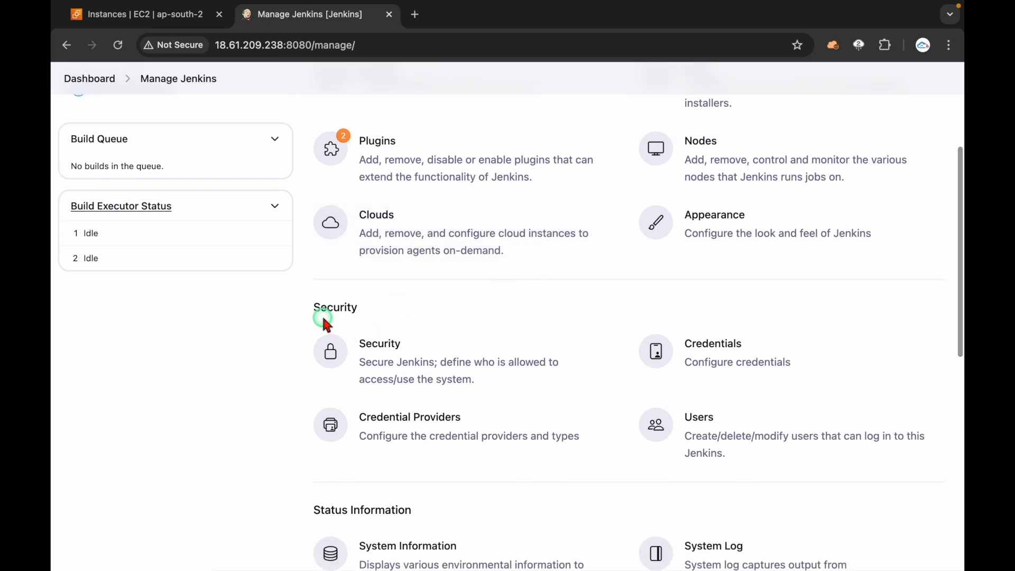
{"action": "double_click", "coordinate": [323, 317]}
{"action": "double_click", "coordinate": [323, 300]}
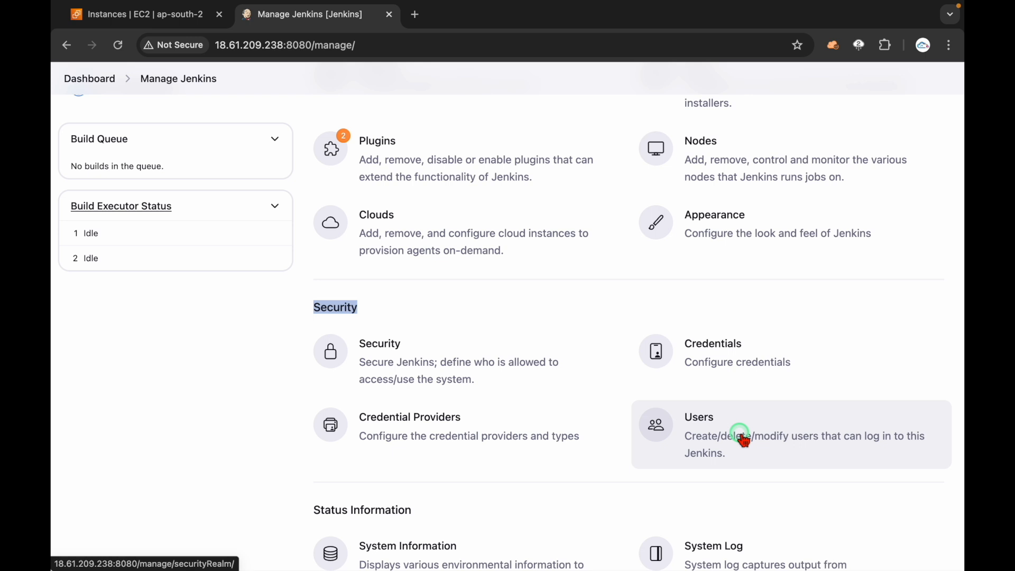
{"action": "left_click", "coordinate": [726, 424]}
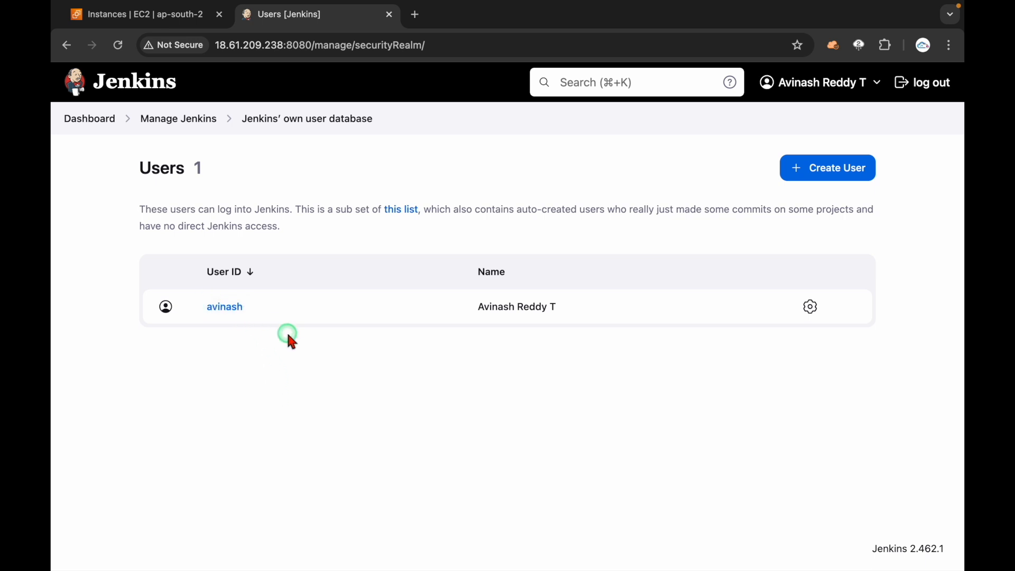
{"action": "left_click", "coordinate": [228, 307]}
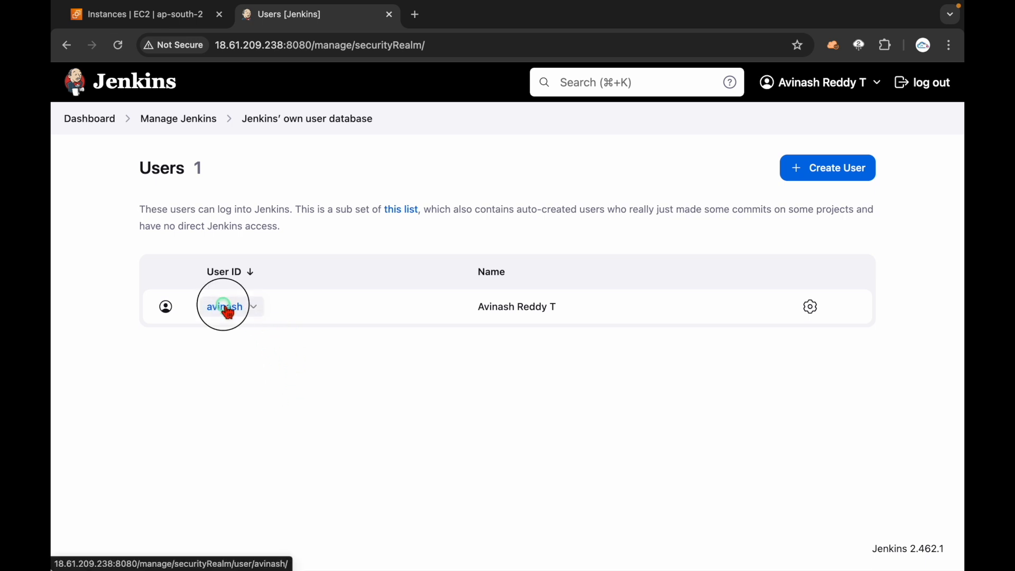
Step: Review the administrator's Configure page (full name, e-mail, password, API tokens), then return to its status page
{"action": "left_click", "coordinate": [100, 227]}
{"action": "left_click", "coordinate": [433, 189]}
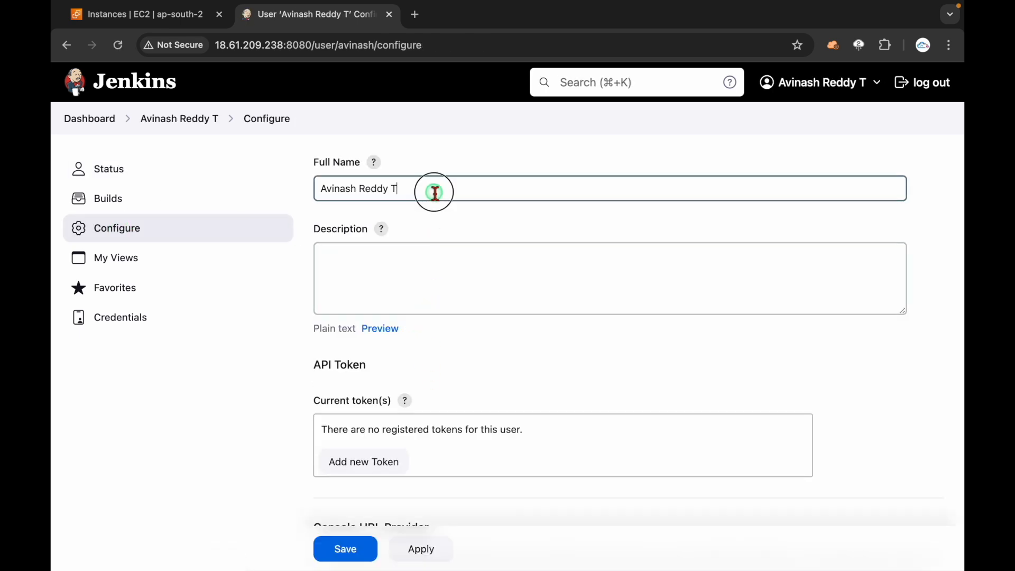
{"action": "scroll", "coordinate": [433, 191], "scroll_direction": "down", "scroll_amount": 2}
{"action": "scroll", "coordinate": [435, 192], "scroll_direction": "down", "scroll_amount": 3}
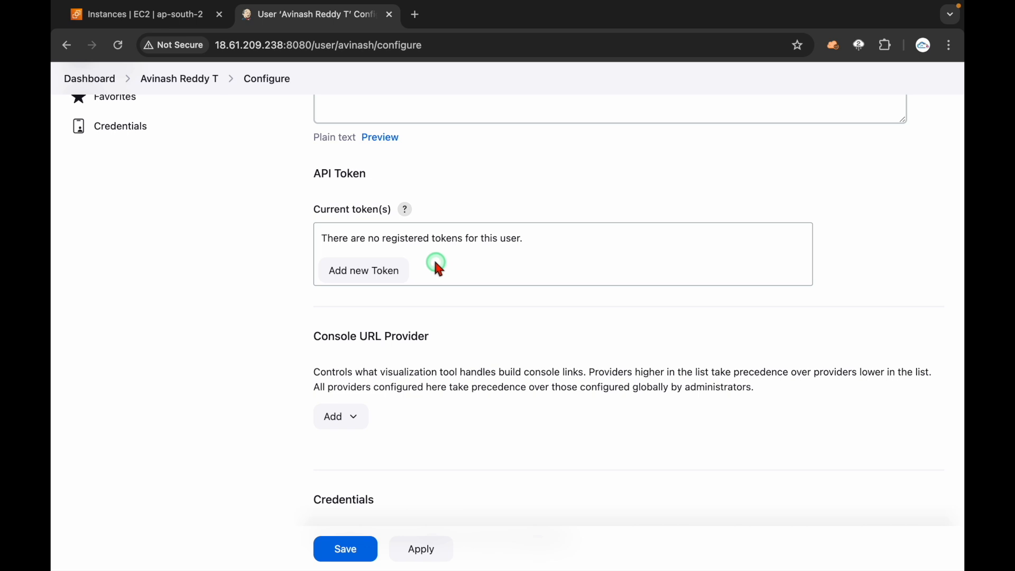
{"action": "scroll", "coordinate": [453, 323], "scroll_direction": "down", "scroll_amount": 5}
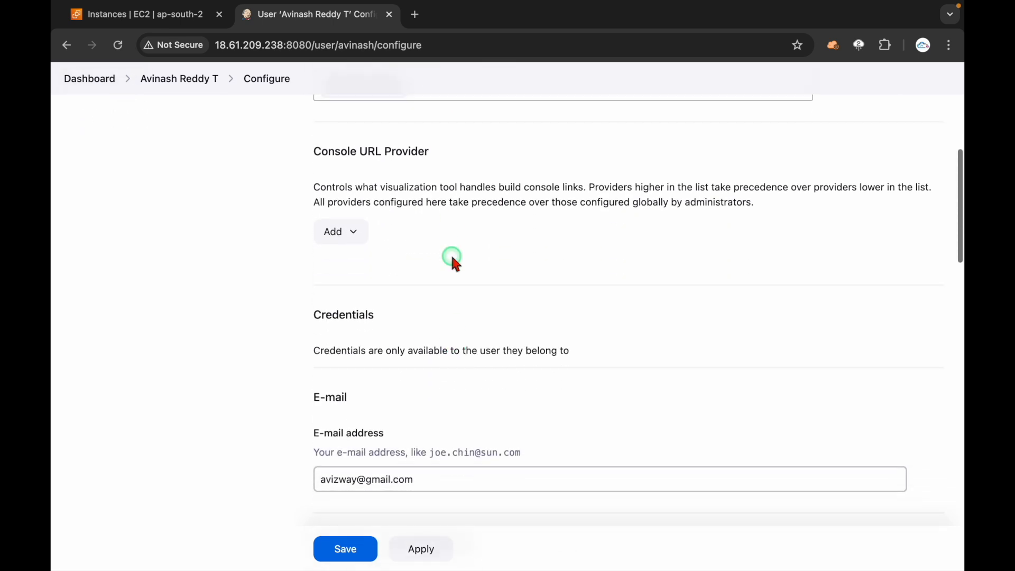
{"action": "scroll", "coordinate": [473, 312], "scroll_direction": "down", "scroll_amount": 10}
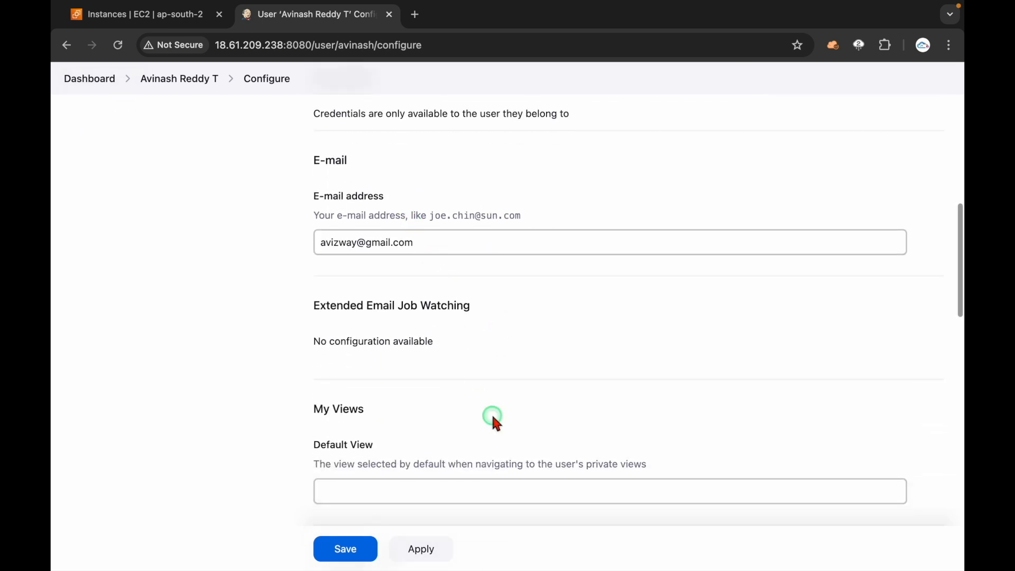
{"action": "scroll", "coordinate": [494, 420], "scroll_direction": "down", "scroll_amount": 10}
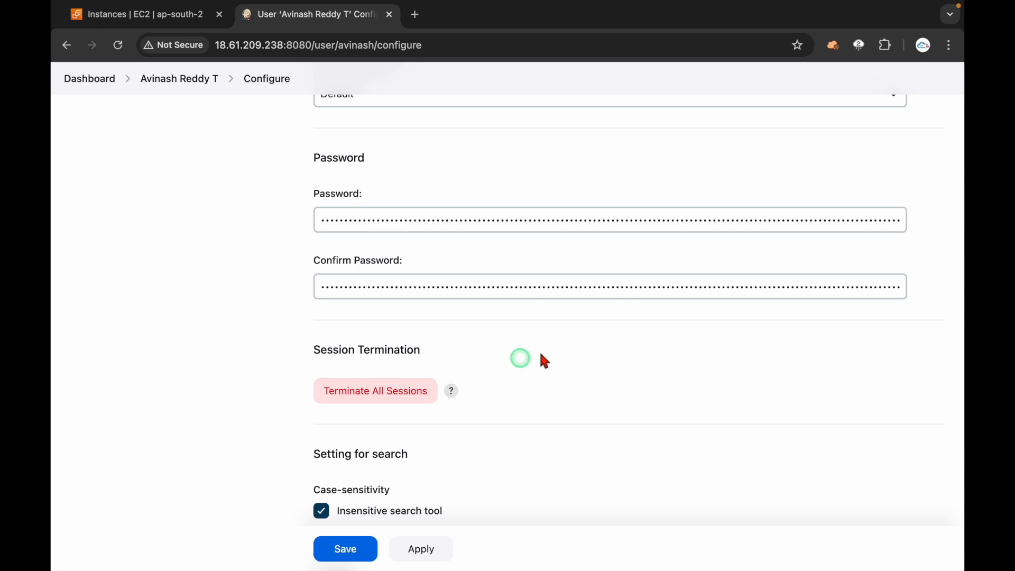
{"action": "scroll", "coordinate": [550, 353], "scroll_direction": "down", "scroll_amount": 4}
{"action": "scroll", "coordinate": [528, 333], "scroll_direction": "down", "scroll_amount": 5}
{"action": "scroll", "coordinate": [464, 260], "scroll_direction": "up", "scroll_amount": 15}
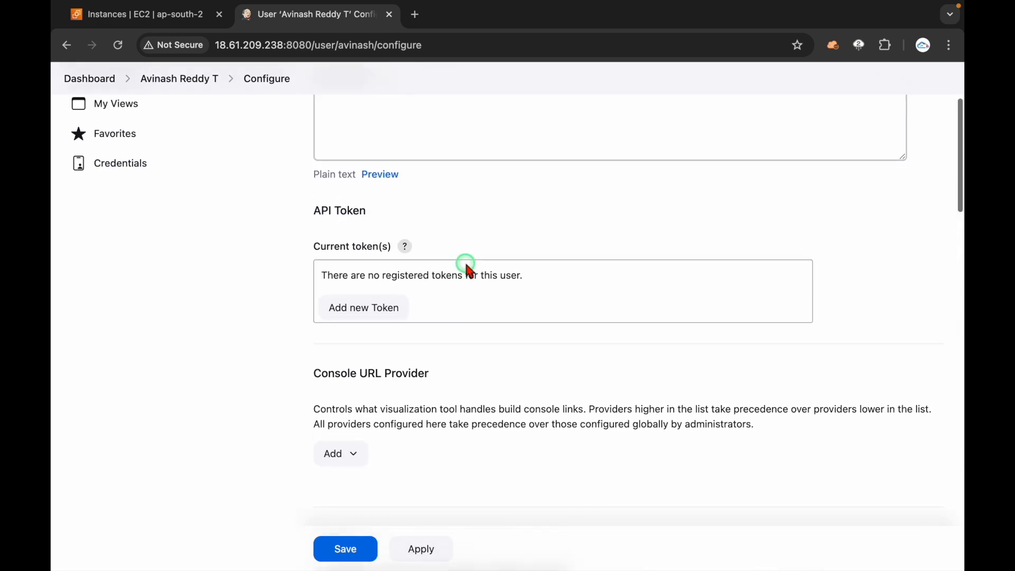
{"action": "scroll", "coordinate": [278, 252], "scroll_direction": "up", "scroll_amount": 3}
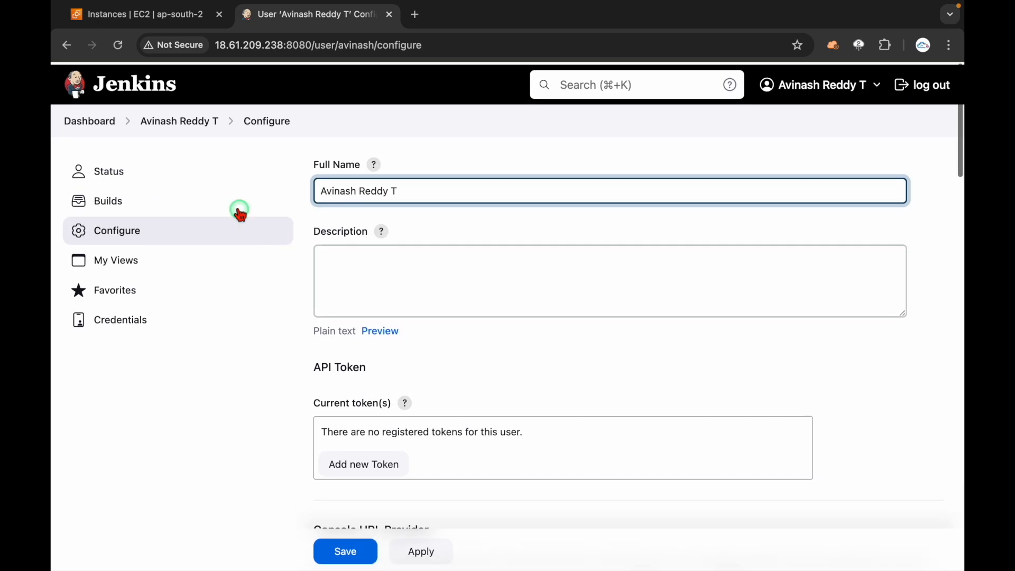
{"action": "left_click", "coordinate": [179, 122]}
Step: From the Dashboard, go to Manage Jenkins > Users and open the Create User form
{"action": "left_click", "coordinate": [61, 52]}
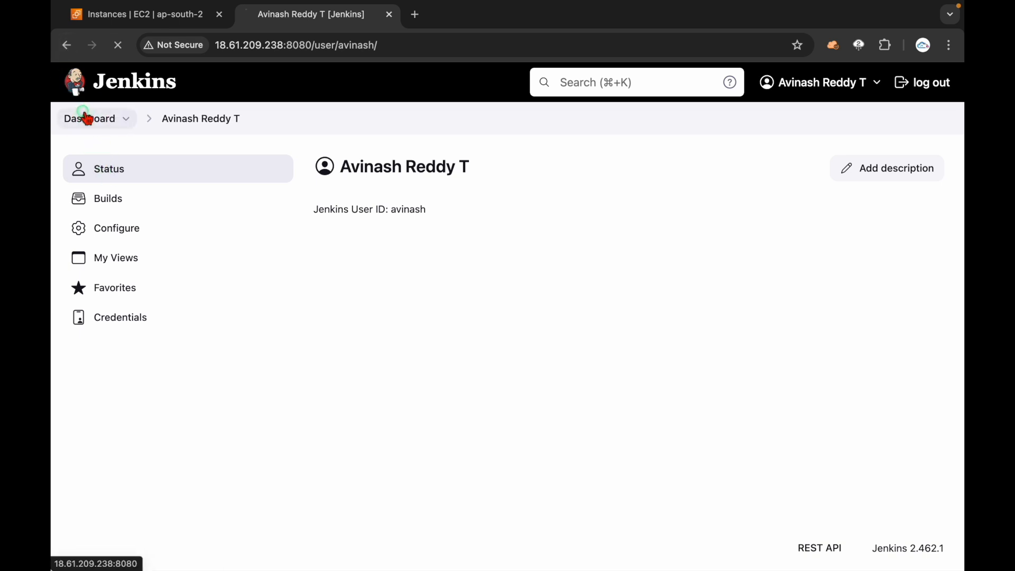
{"action": "left_click", "coordinate": [87, 118]}
{"action": "left_click", "coordinate": [120, 230]}
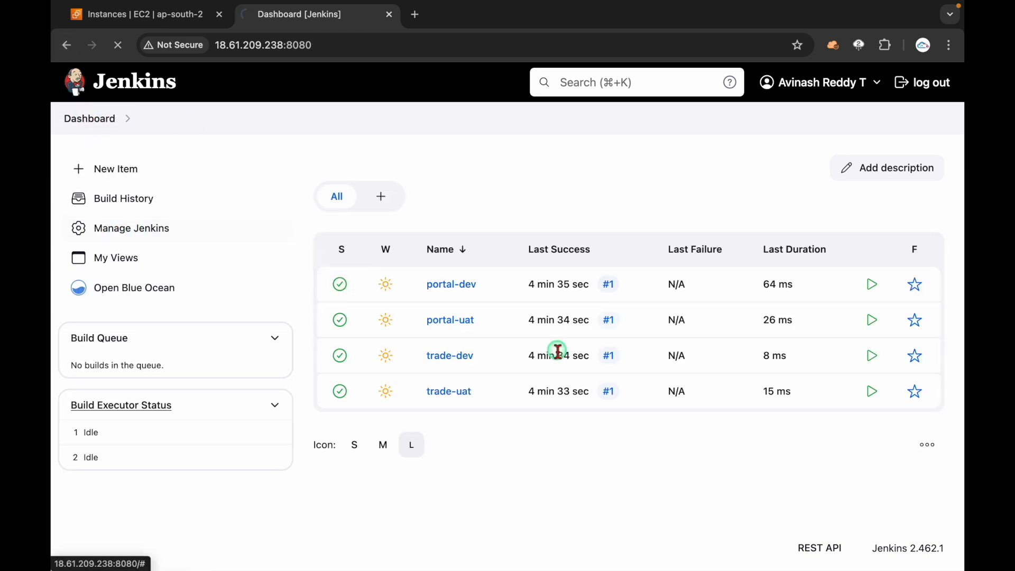
{"action": "scroll", "coordinate": [557, 350], "scroll_direction": "down", "scroll_amount": 5}
{"action": "left_click", "coordinate": [709, 410]}
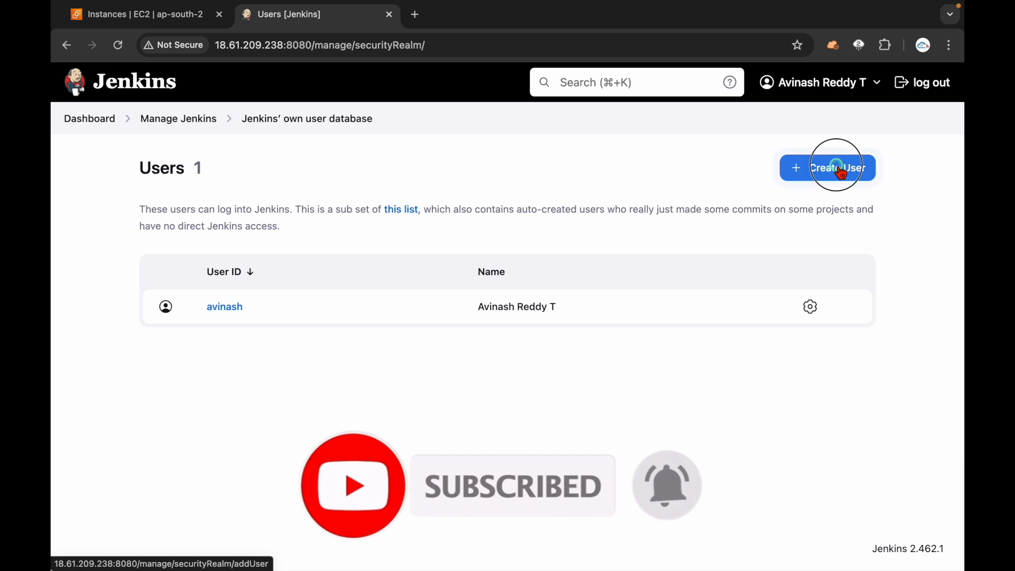
{"action": "left_click", "coordinate": [838, 167]}
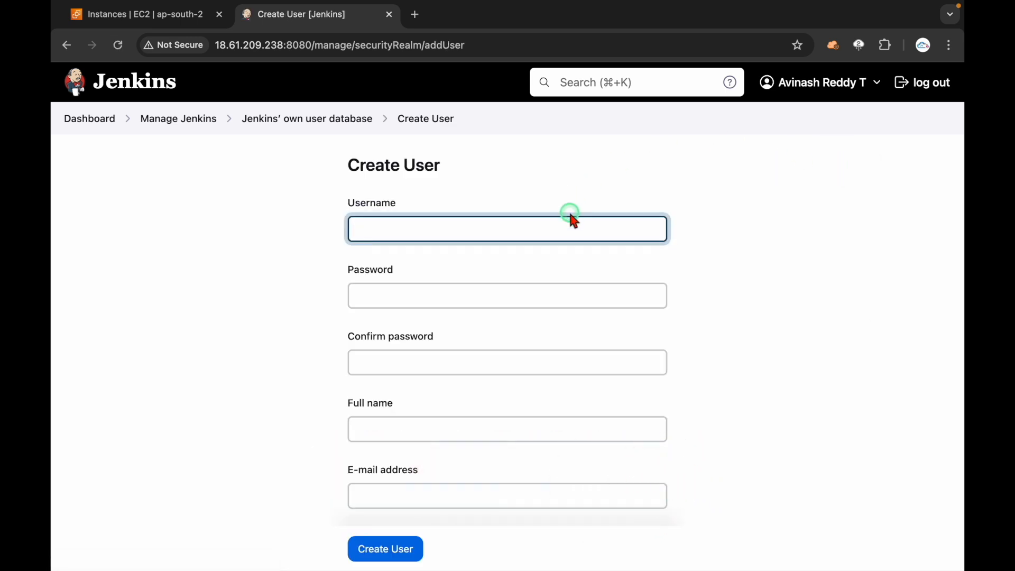
Step: Enter the new username and fill in a matching password and confirmation
{"action": "type", "text": "anudeep"}
{"action": "left_click", "coordinate": [705, 247]}
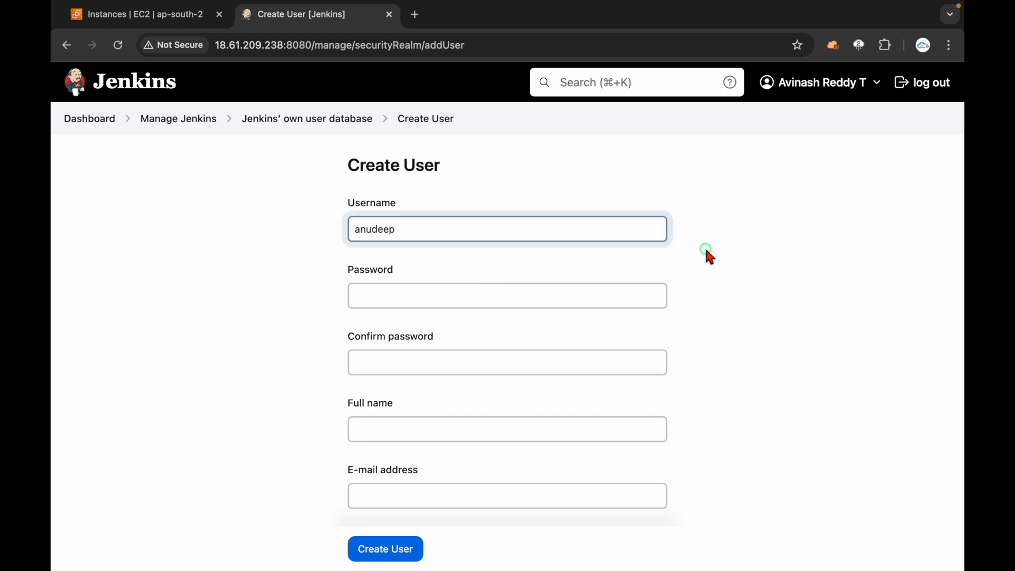
{"action": "double_click", "coordinate": [568, 233]}
{"action": "key", "text": "super+c"}
{"action": "key", "text": "Tab"}
{"action": "key", "text": "super+v"}
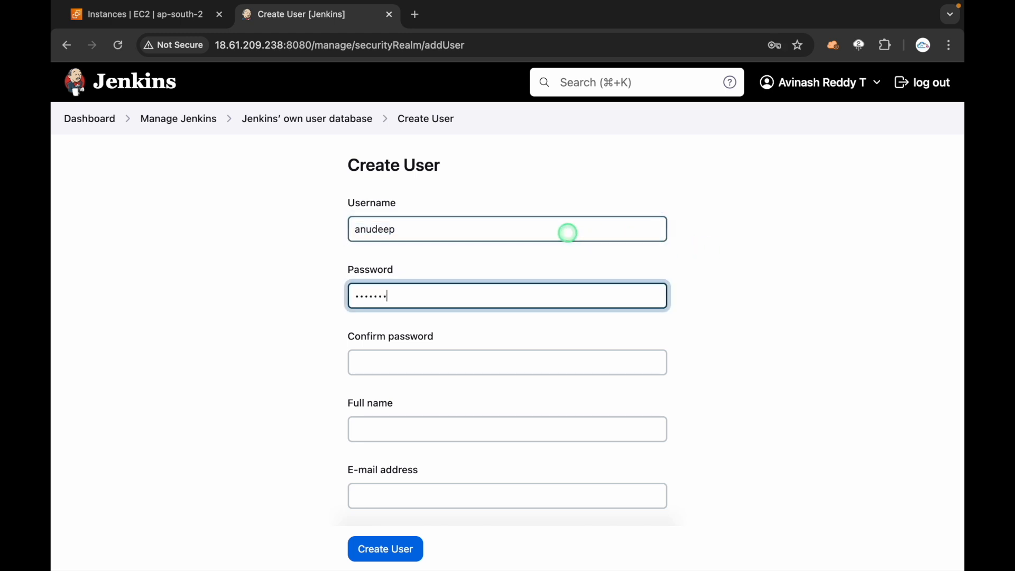
{"action": "key", "text": "Tab"}
{"action": "key", "text": "super+v"}
Step: Fill in the new user's full name and '.com' e-mail address, then create the user
{"action": "scroll", "coordinate": [661, 317], "scroll_direction": "down", "scroll_amount": 2}
{"action": "left_click", "coordinate": [579, 375]}
{"action": "key", "text": "super+v"}
{"action": "left_click", "coordinate": [548, 444]}
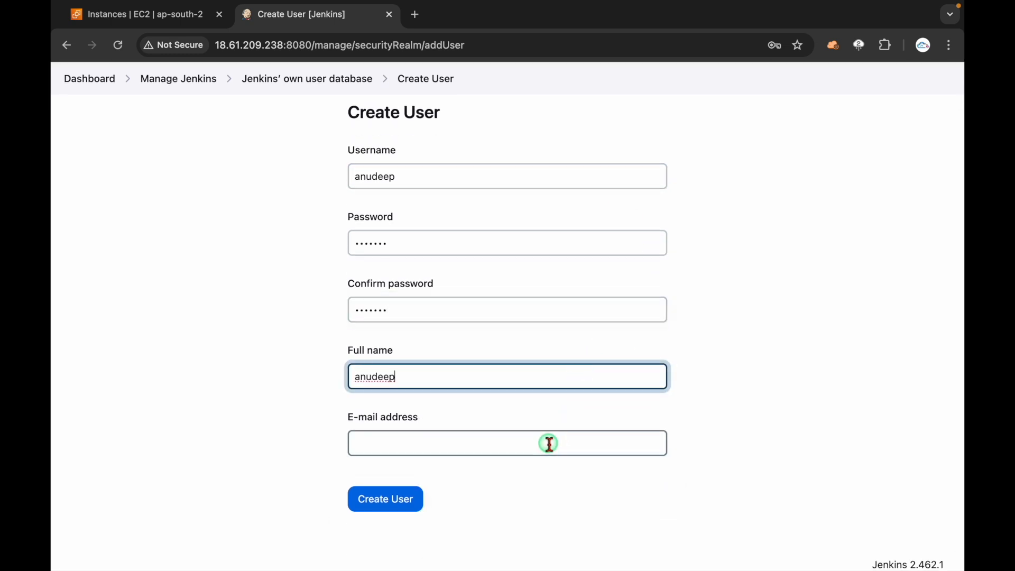
{"action": "key", "text": "super+v"}
{"action": "type", "text": "@"}
{"action": "key", "text": "super+v"}
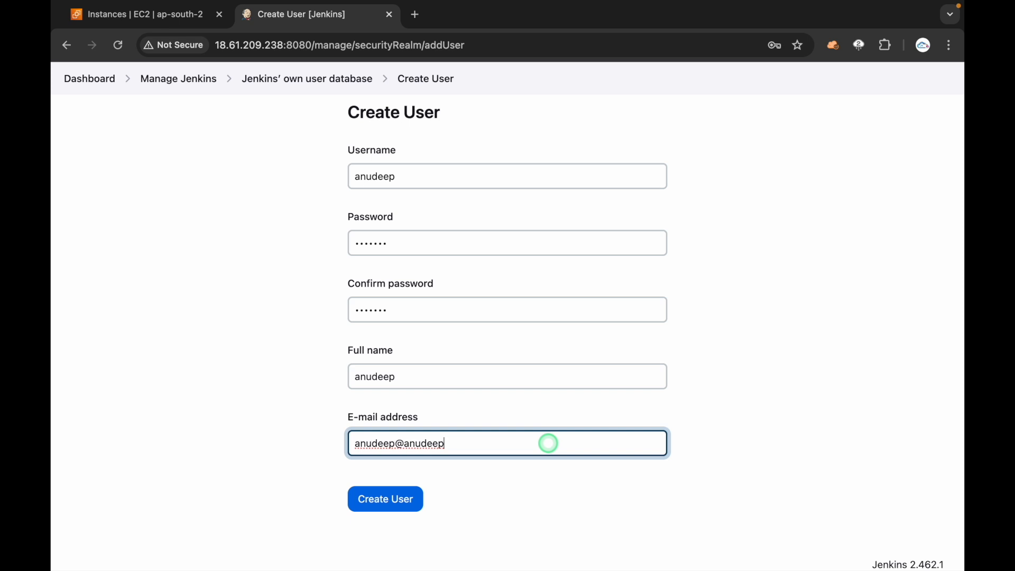
{"action": "type", "text": ".com"}
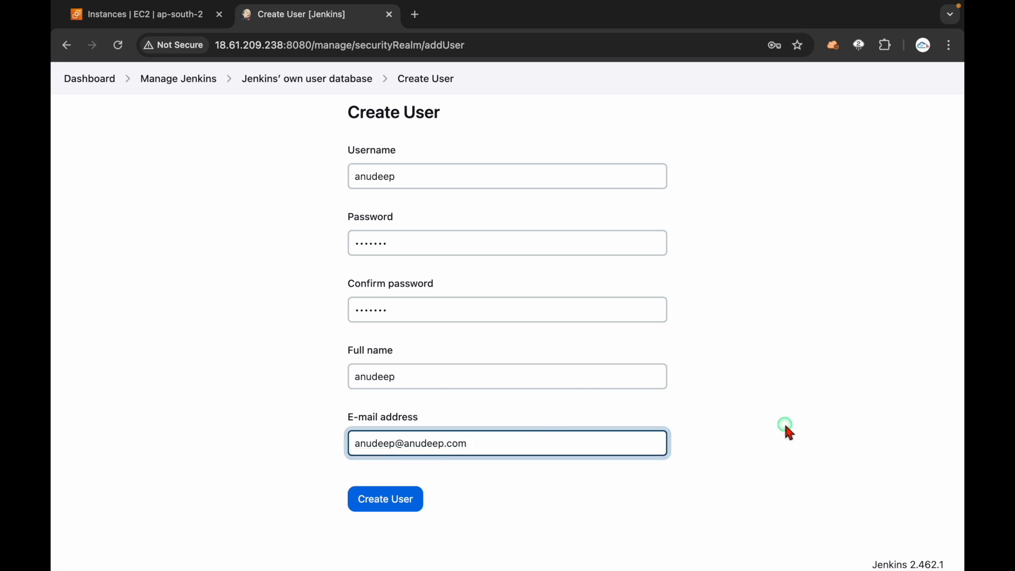
{"action": "left_click", "coordinate": [783, 421]}
{"action": "left_click", "coordinate": [389, 500]}
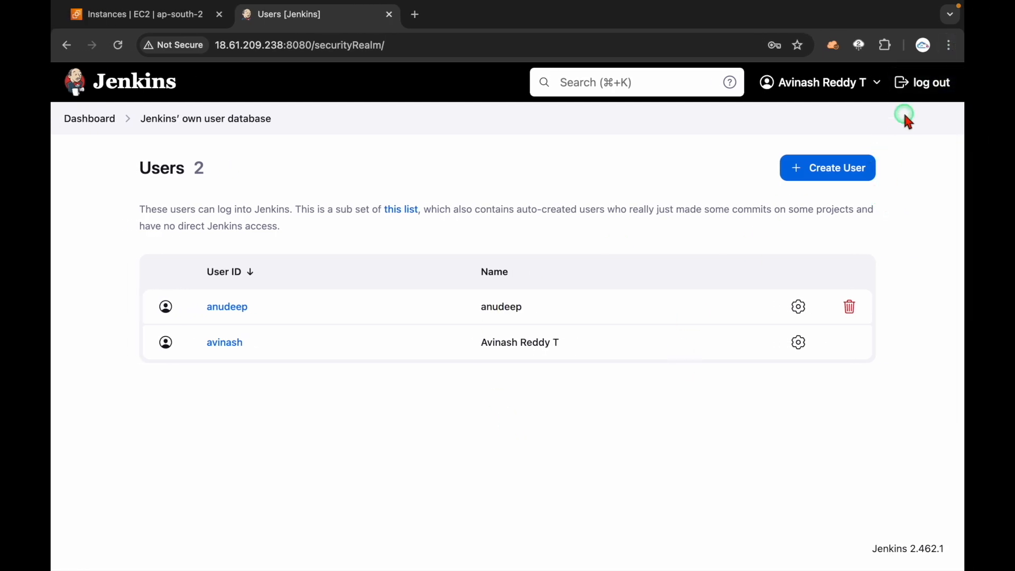
Step: Open a new Chrome Incognito window from the browser menu
{"action": "left_click", "coordinate": [950, 45]}
{"action": "left_click", "coordinate": [856, 114]}
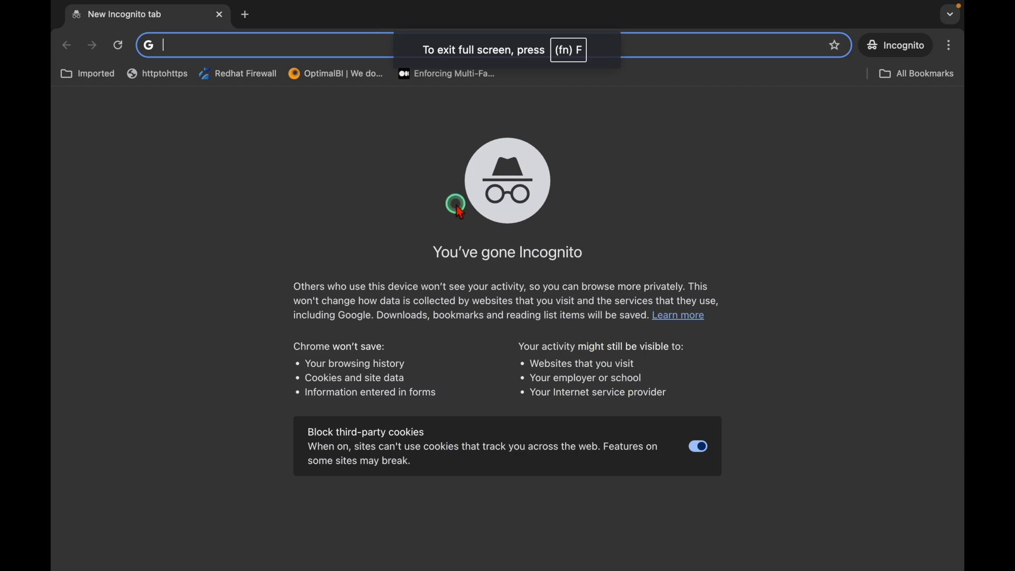
Step: Copy the Jenkins server address and load its sign-in page in the Incognito window
{"action": "key", "text": "ctrl+Left"}
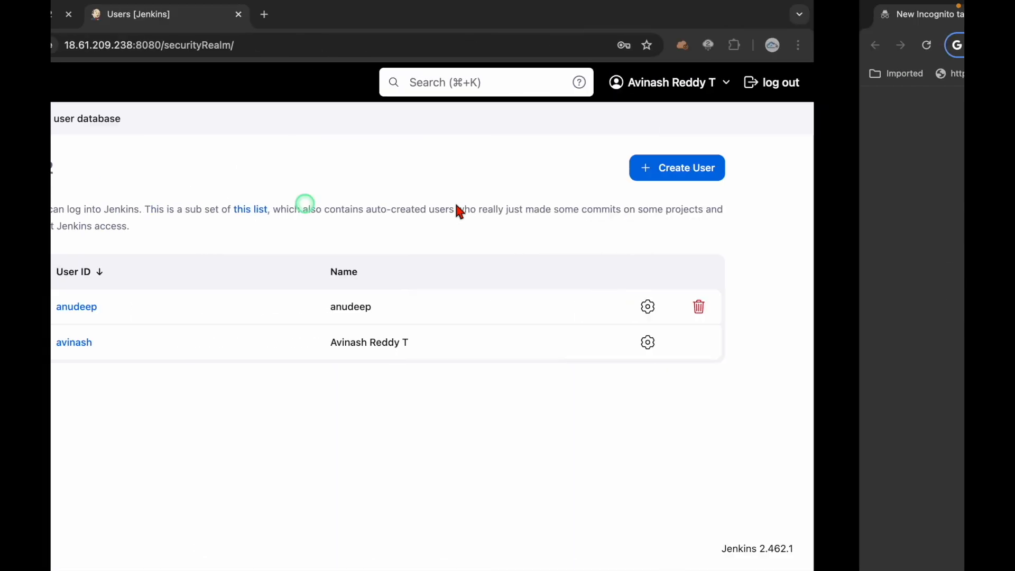
{"action": "left_click", "coordinate": [310, 46]}
{"action": "left_click", "coordinate": [312, 46]}
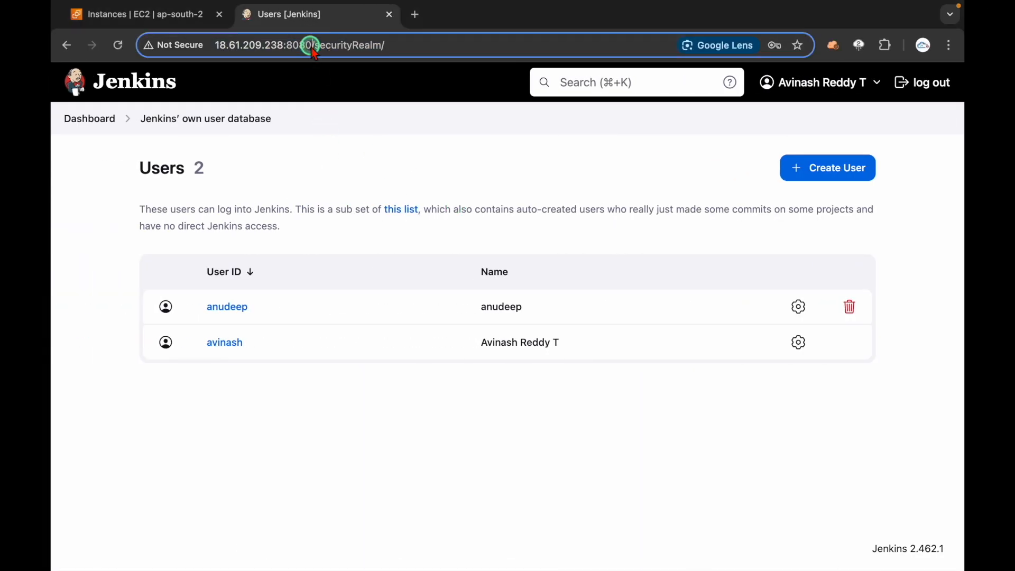
{"action": "left_click_drag", "start_coordinate": [313, 46], "coordinate": [189, 46]}
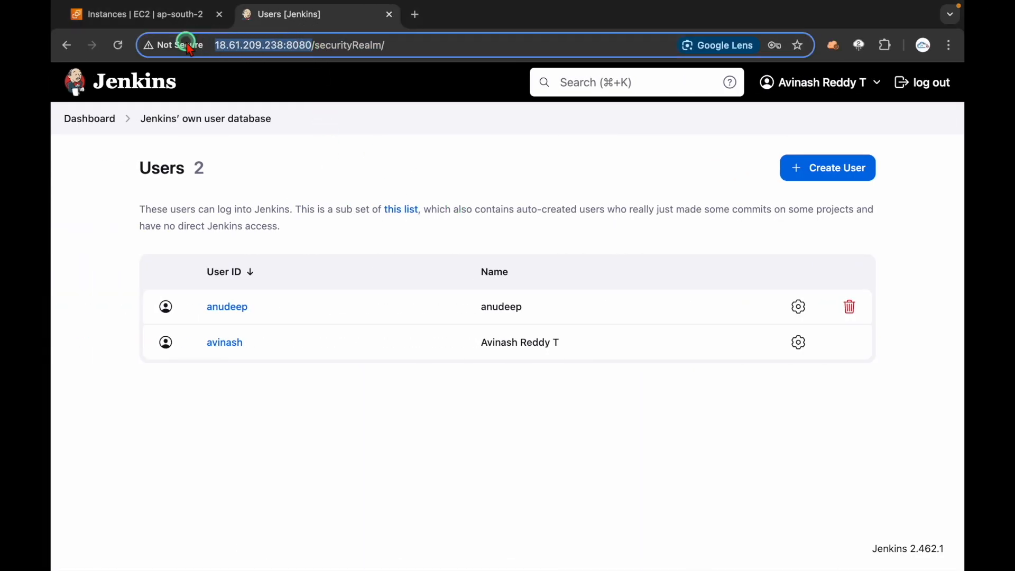
{"action": "key", "text": "super+c"}
{"action": "key", "text": "ctrl+Right"}
{"action": "left_click", "coordinate": [317, 44]}
{"action": "key", "text": "super+v"}
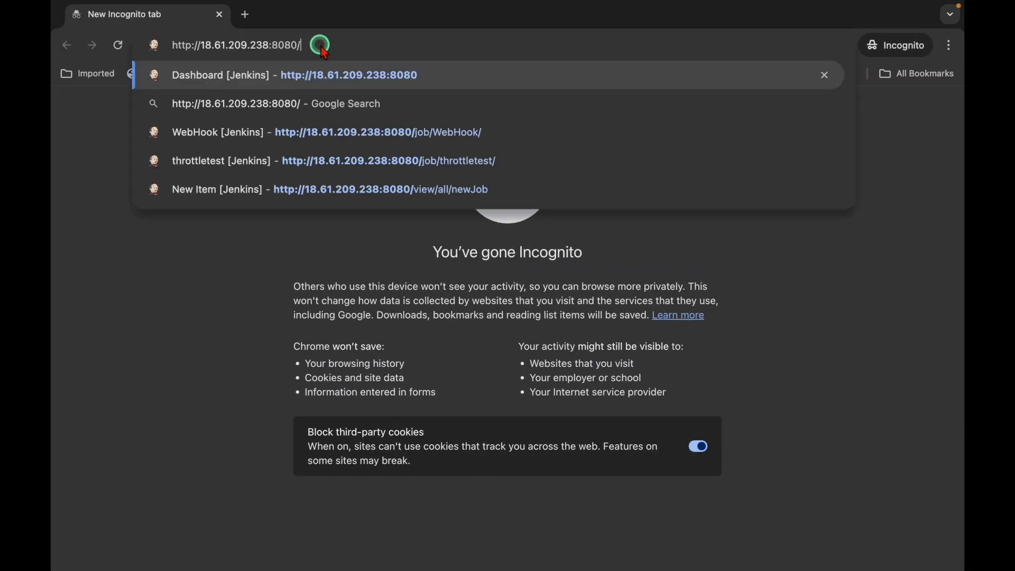
{"action": "key", "text": "Return"}
Step: Sign in with the second user's username and password
{"action": "type", "text": "an"}
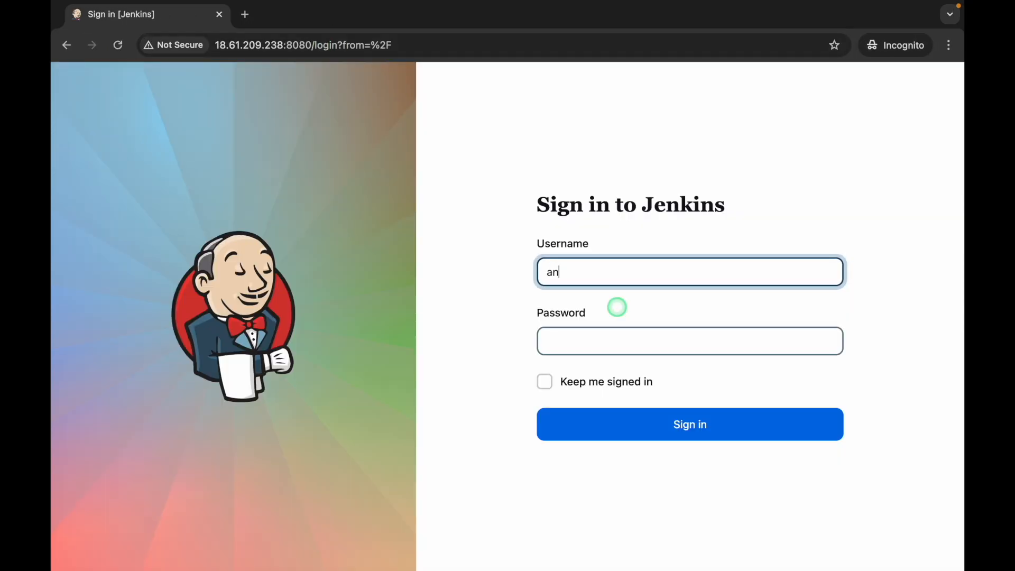
{"action": "type", "text": "udeep"}
{"action": "key", "text": "Tab"}
{"action": "type", "text": "*******"}
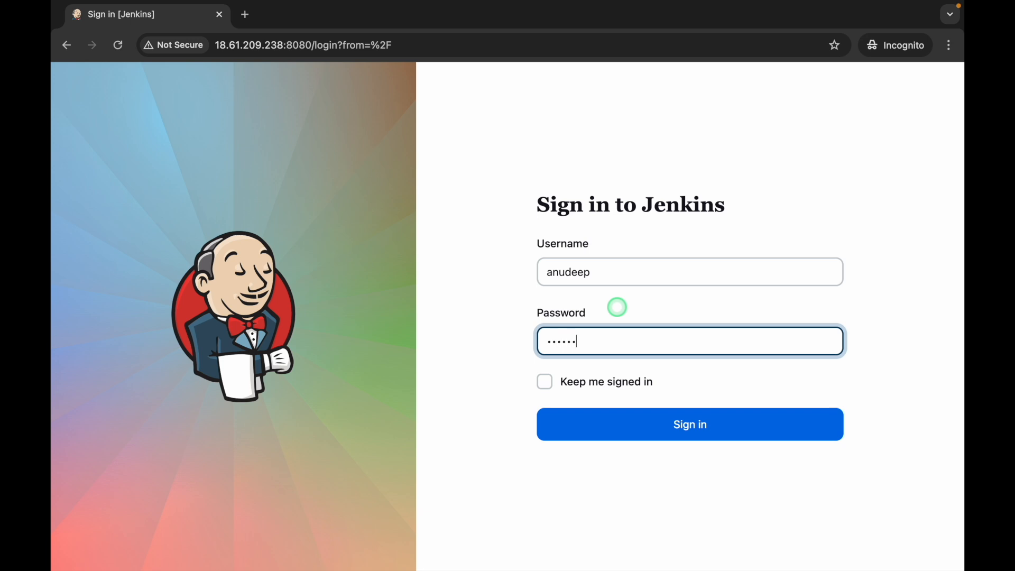
{"action": "key", "text": "Return"}
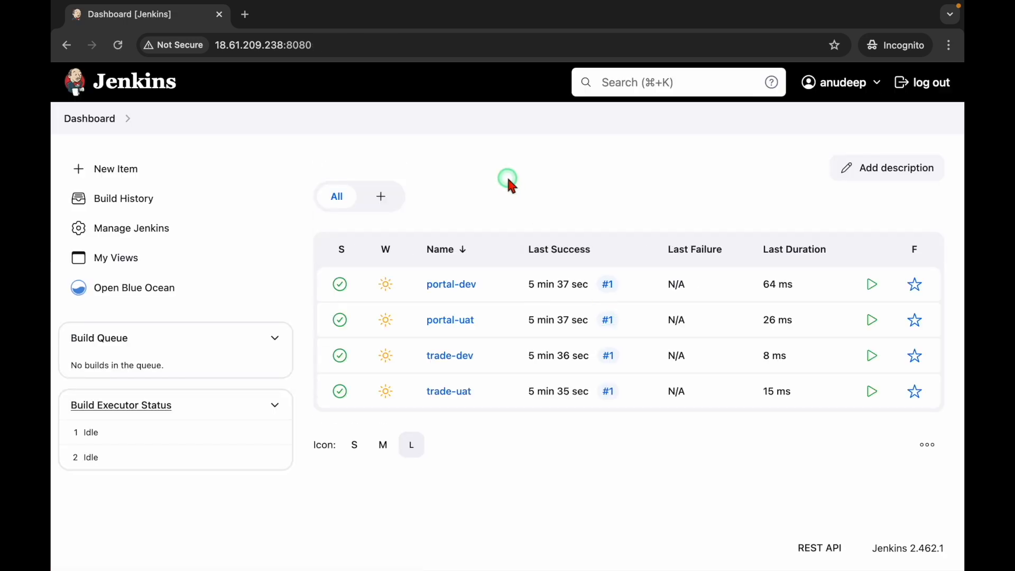
Step: Refresh the administrator's Dashboard in the main window
{"action": "key", "text": "ctrl+Left"}
{"action": "left_click", "coordinate": [129, 80]}
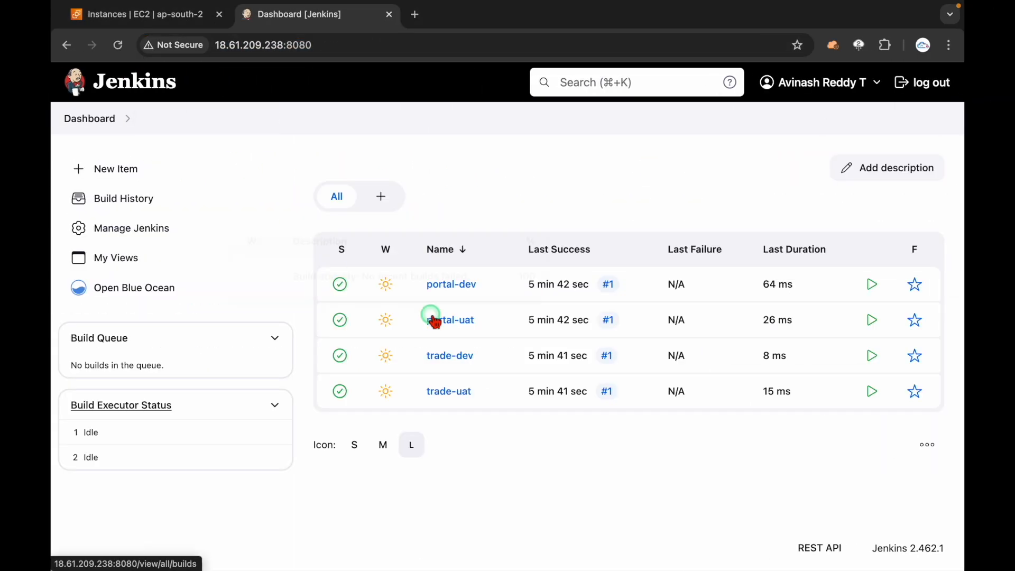
{"action": "key", "text": "ctrl+Right"}
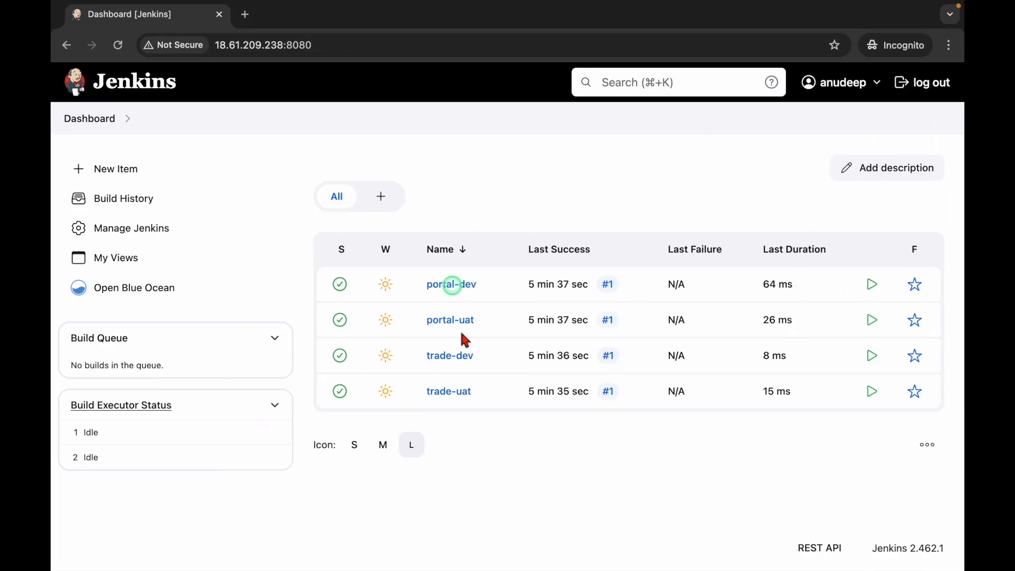
Step: As the second user, run Build Now on portal-dev and reload to confirm build #2
{"action": "left_click", "coordinate": [453, 286]}
{"action": "left_click", "coordinate": [128, 257]}
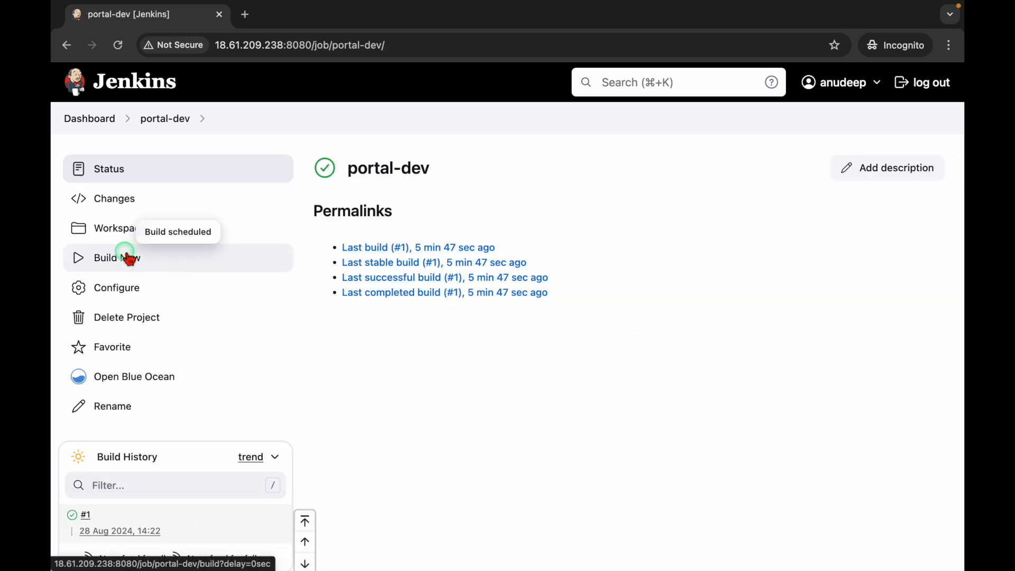
{"action": "scroll", "coordinate": [204, 491], "scroll_direction": "down", "scroll_amount": 2}
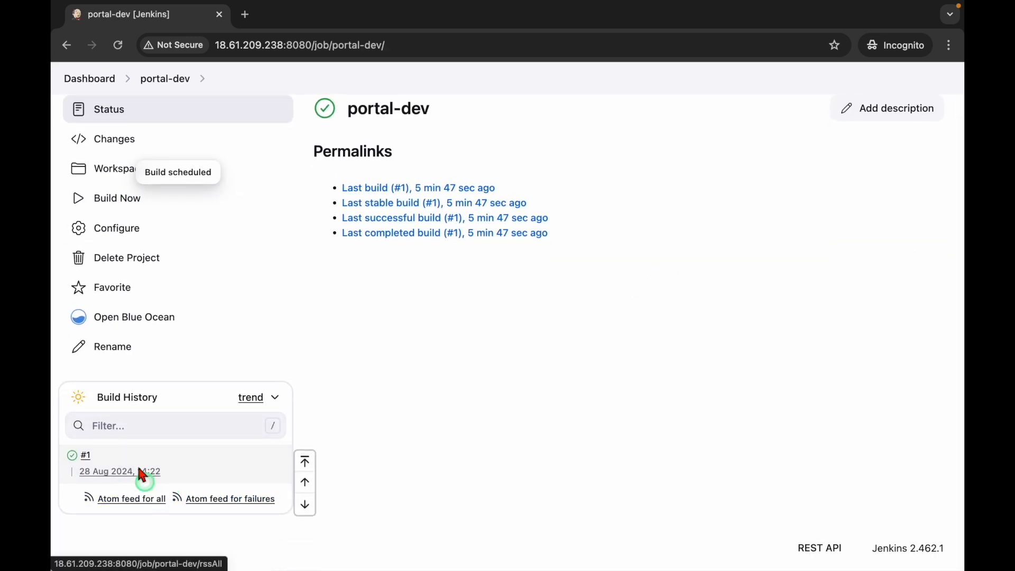
{"action": "scroll", "coordinate": [356, 387], "scroll_direction": "up", "scroll_amount": 2}
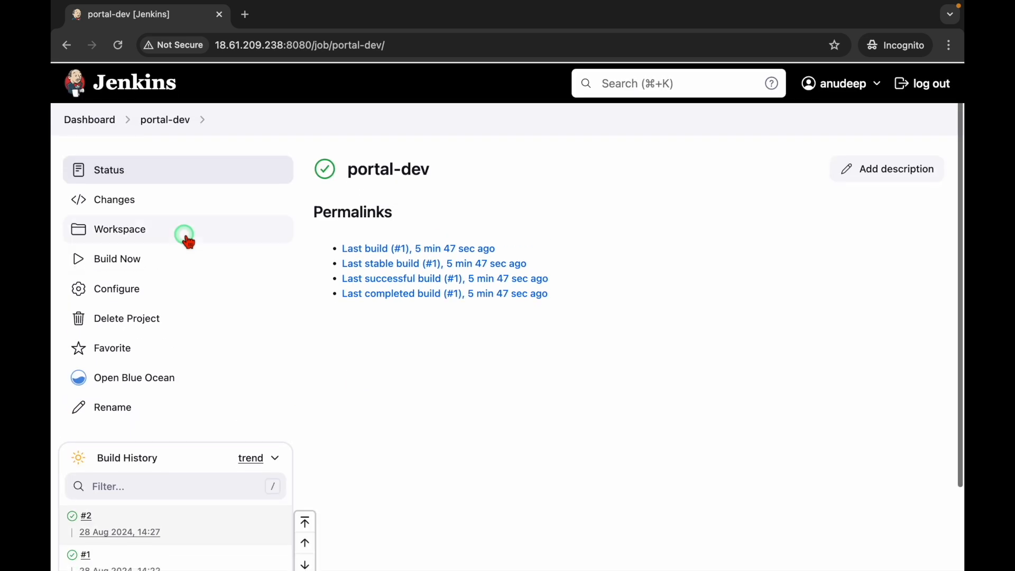
{"action": "left_click", "coordinate": [120, 46]}
{"action": "scroll", "coordinate": [341, 443], "scroll_direction": "down", "scroll_amount": 2}
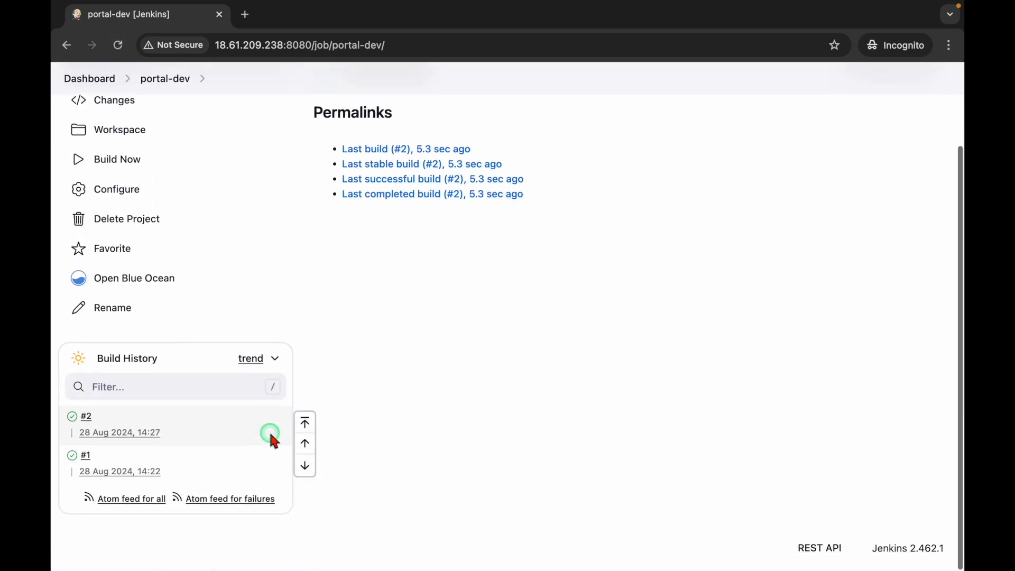
{"action": "scroll", "coordinate": [390, 378], "scroll_direction": "up", "scroll_amount": 2}
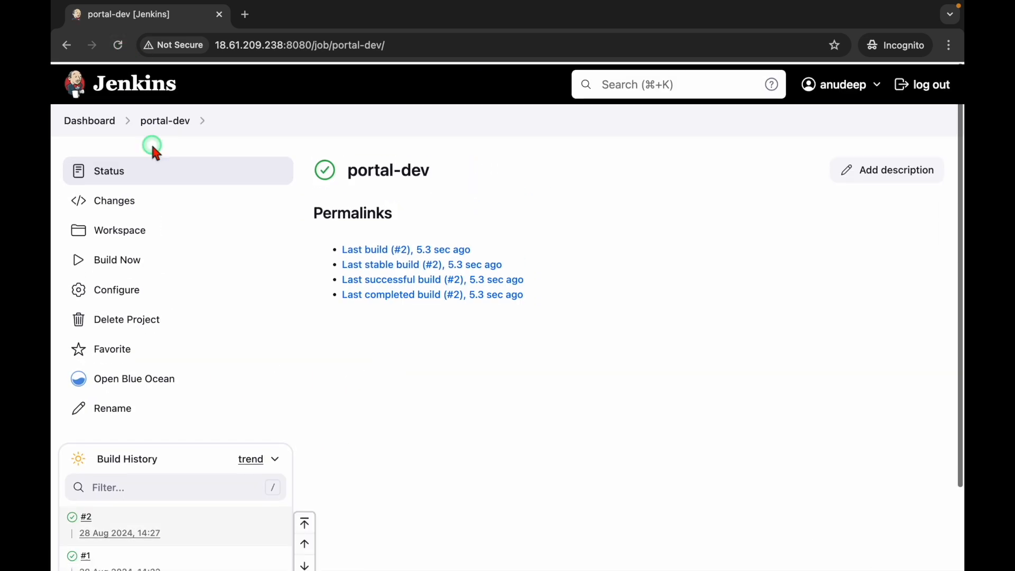
{"action": "left_click", "coordinate": [95, 117]}
{"action": "left_click", "coordinate": [138, 227]}
{"action": "left_click", "coordinate": [435, 335]}
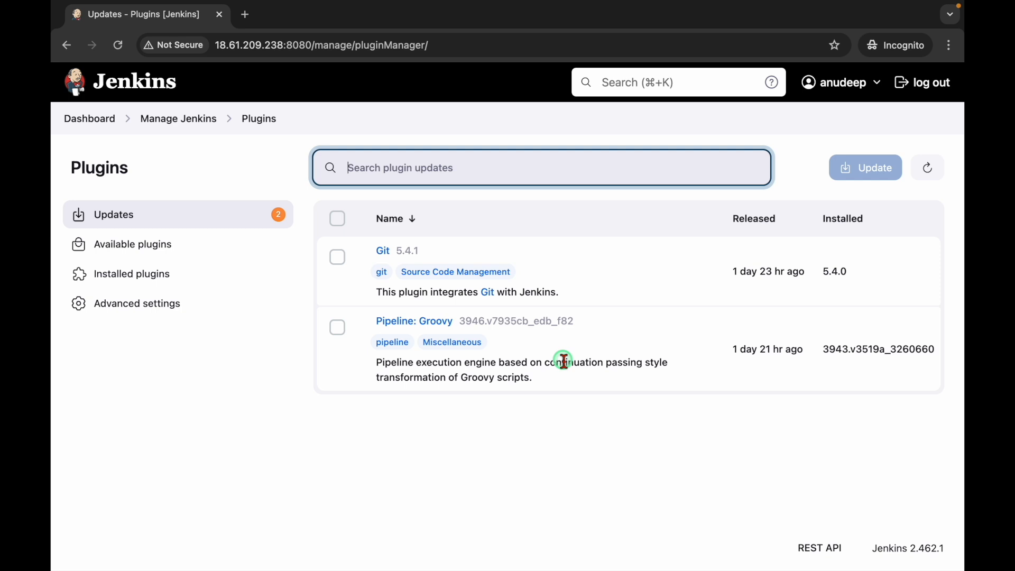
{"action": "left_click", "coordinate": [337, 257]}
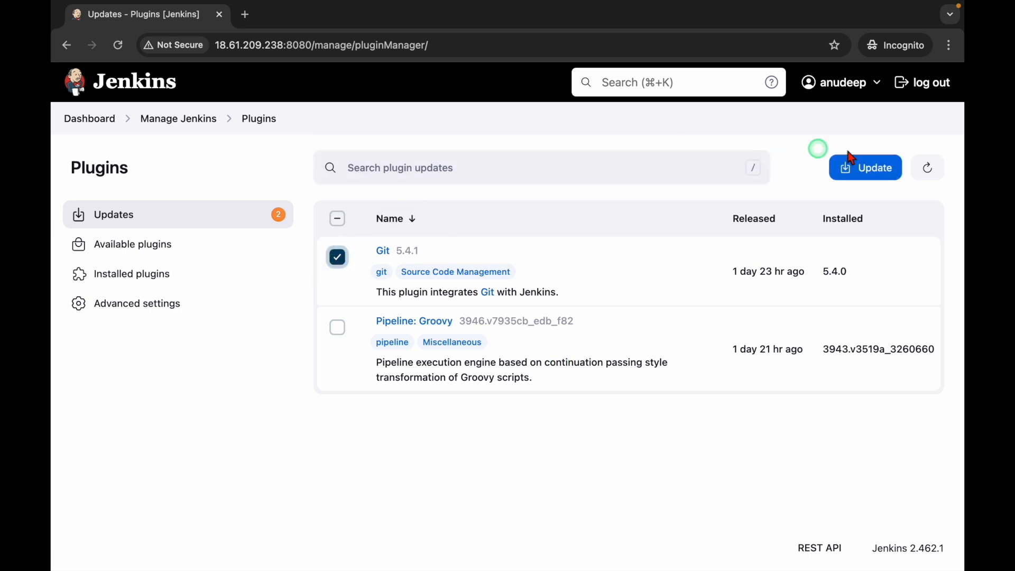
{"action": "left_click", "coordinate": [338, 259]}
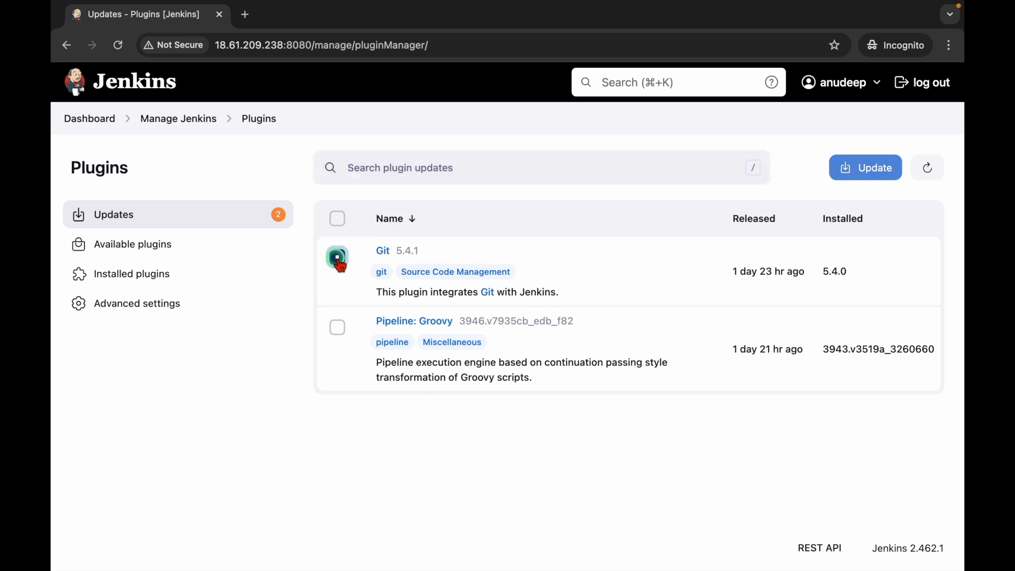
{"action": "left_click", "coordinate": [81, 120]}
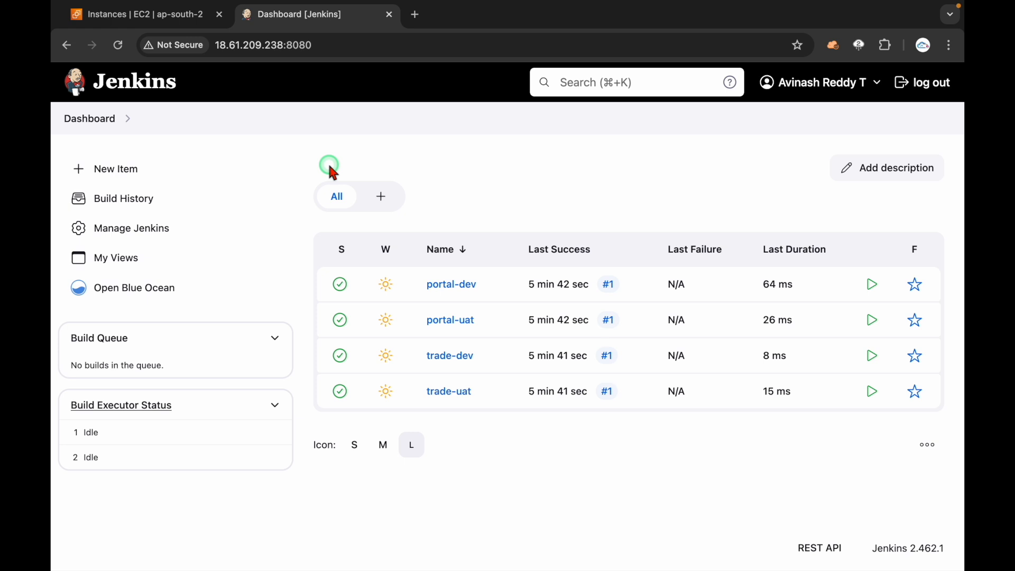
Step: Reload the admin Dashboard and open Manage Jenkins > Security
{"action": "left_click", "coordinate": [156, 85]}
{"action": "left_click", "coordinate": [119, 230]}
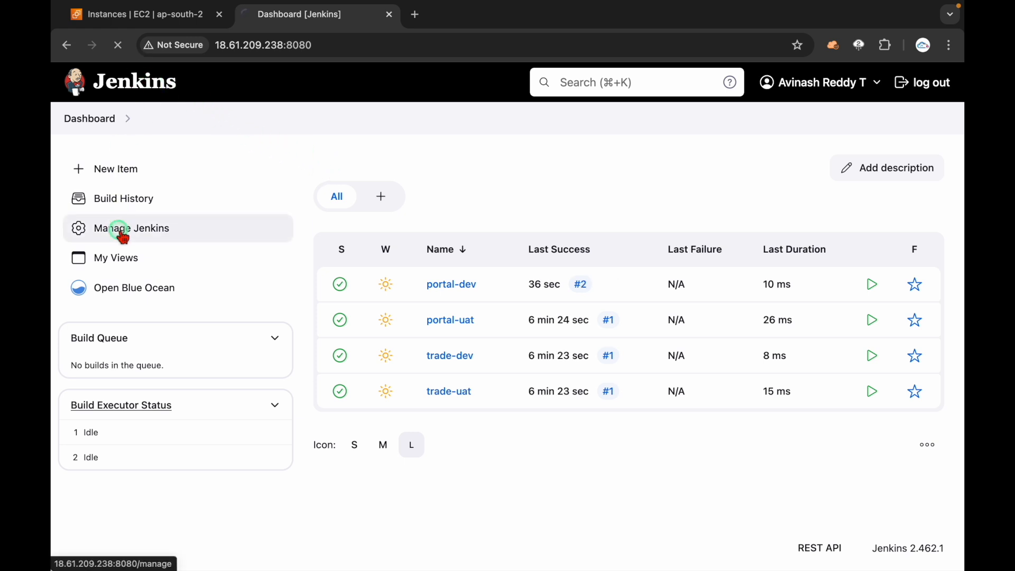
{"action": "scroll", "coordinate": [600, 253], "scroll_direction": "down", "scroll_amount": 5}
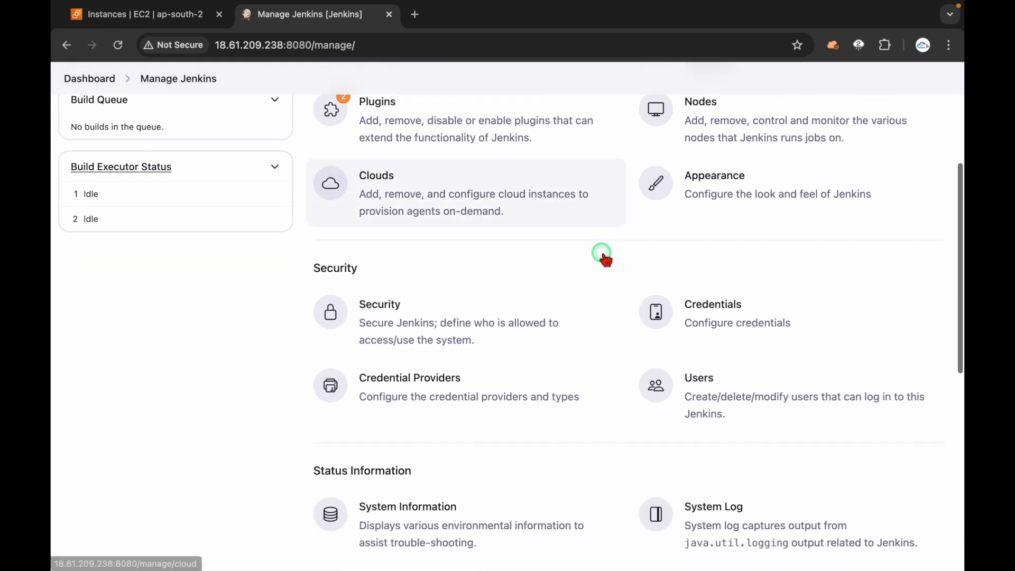
{"action": "scroll", "coordinate": [602, 255], "scroll_direction": "down", "scroll_amount": 1}
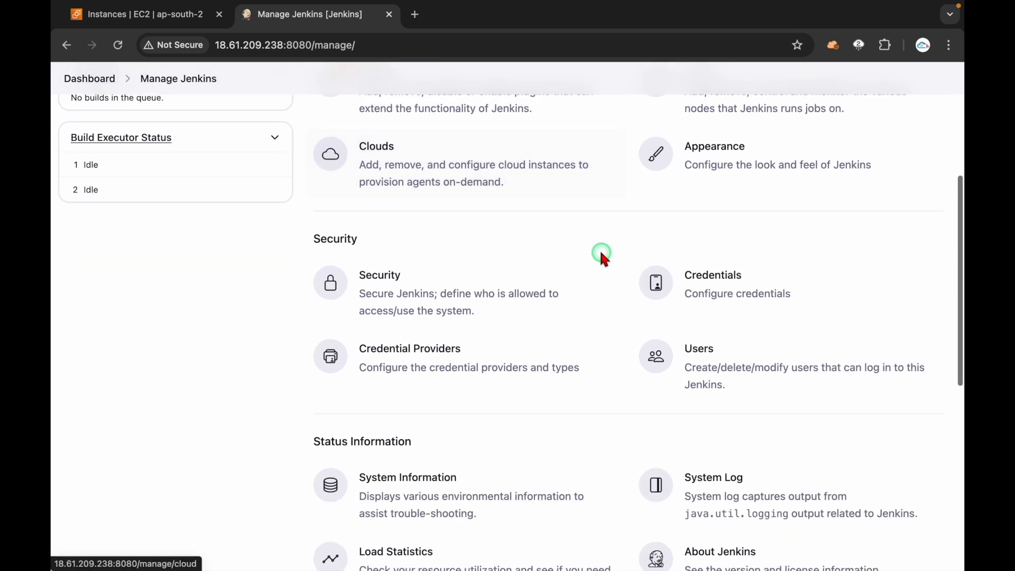
{"action": "left_click", "coordinate": [429, 299]}
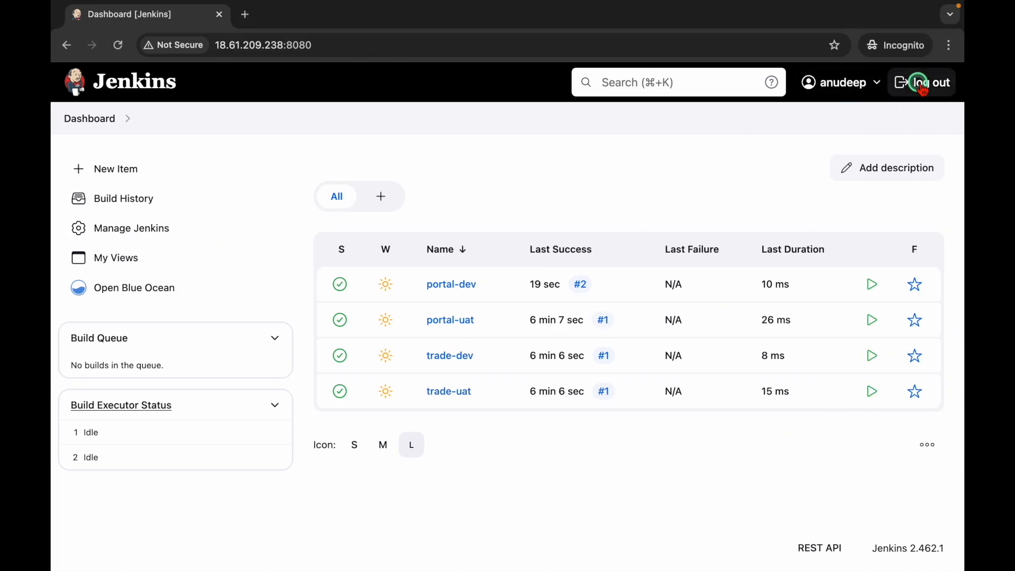
Step: Sign the second user out, disable 'Keep me signed in', save, and reload the sign-in page
{"action": "left_click", "coordinate": [918, 80]}
{"action": "left_click_drag", "start_coordinate": [673, 386], "coordinate": [550, 398]}
{"action": "left_click", "coordinate": [459, 421]}
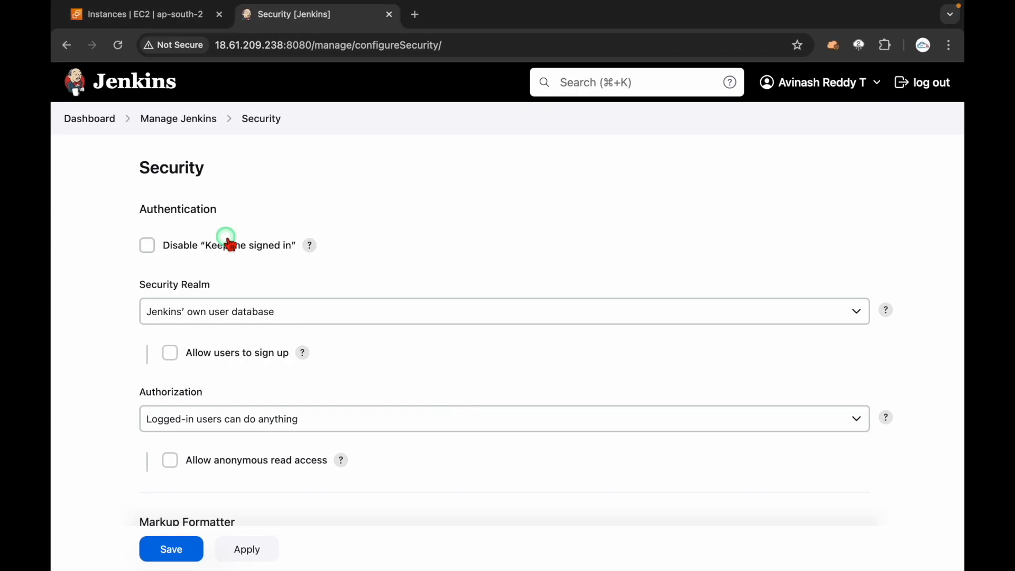
{"action": "left_click", "coordinate": [148, 244]}
{"action": "left_click", "coordinate": [173, 549]}
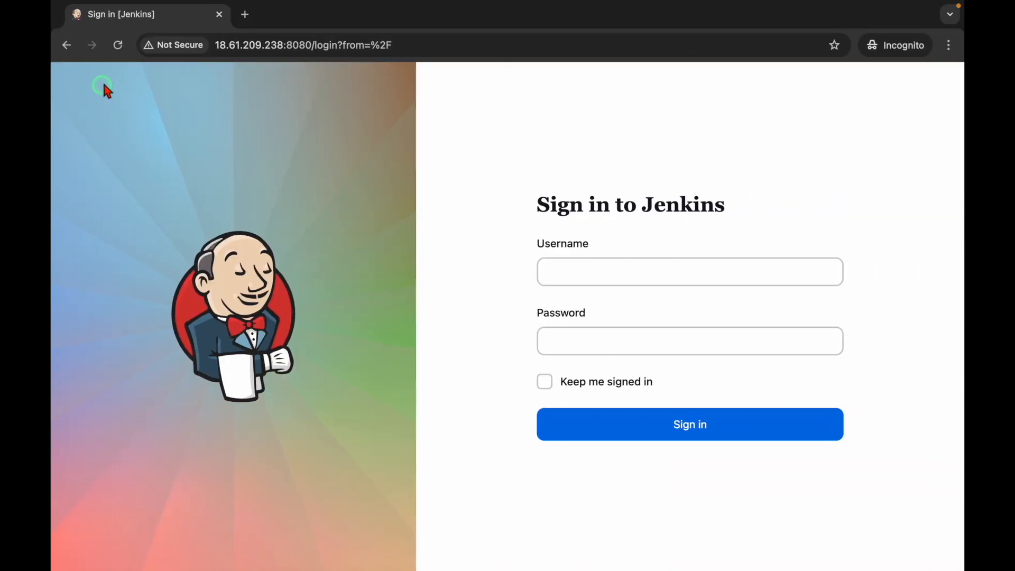
{"action": "left_click", "coordinate": [118, 45]}
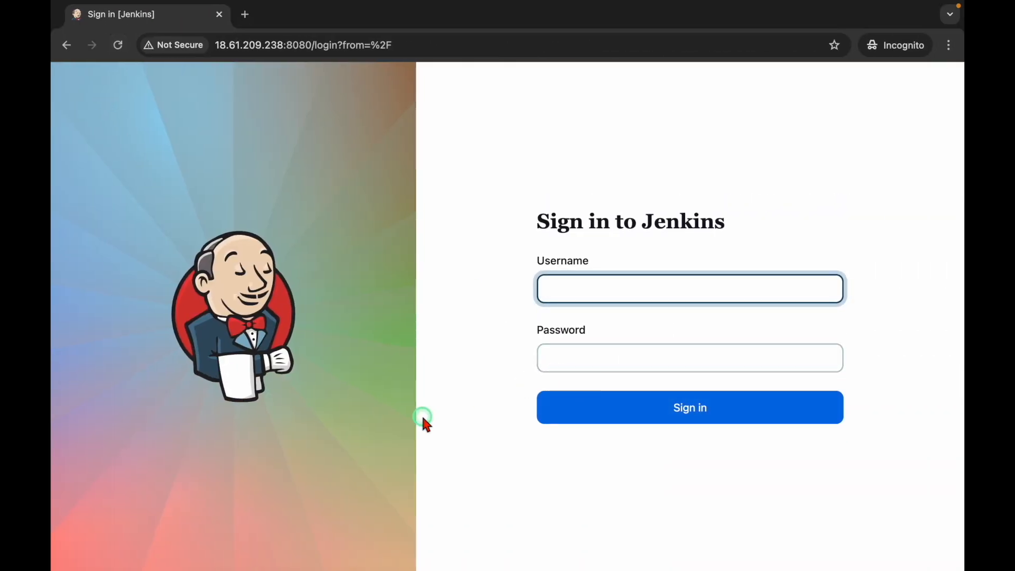
Step: In the admin's Security settings, enable 'Allow users to sign up', restore 'Keep me signed in', and save
{"action": "key", "text": "ctrl+Left"}
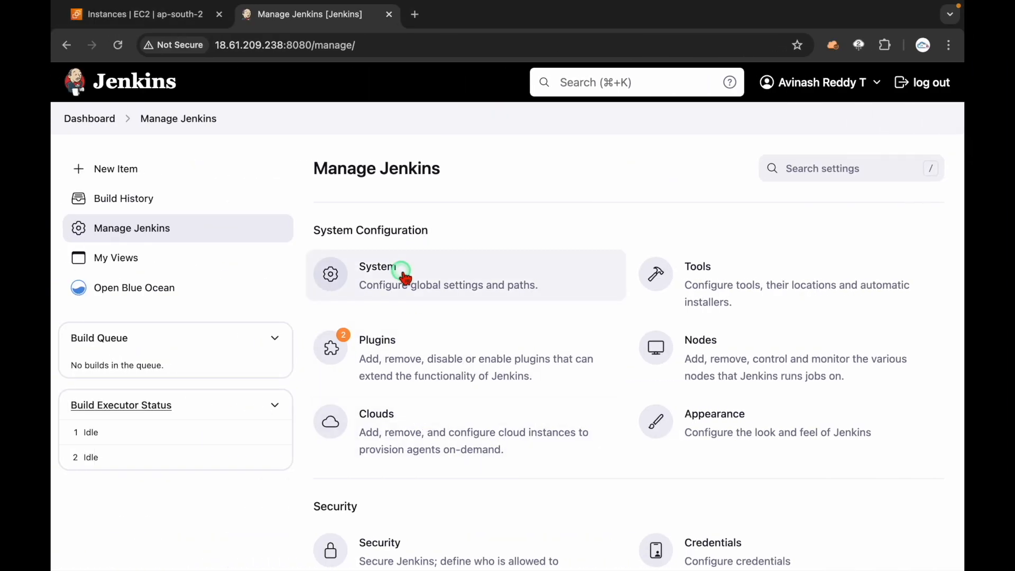
{"action": "scroll", "coordinate": [407, 430], "scroll_direction": "down", "scroll_amount": 3}
{"action": "left_click", "coordinate": [404, 415]}
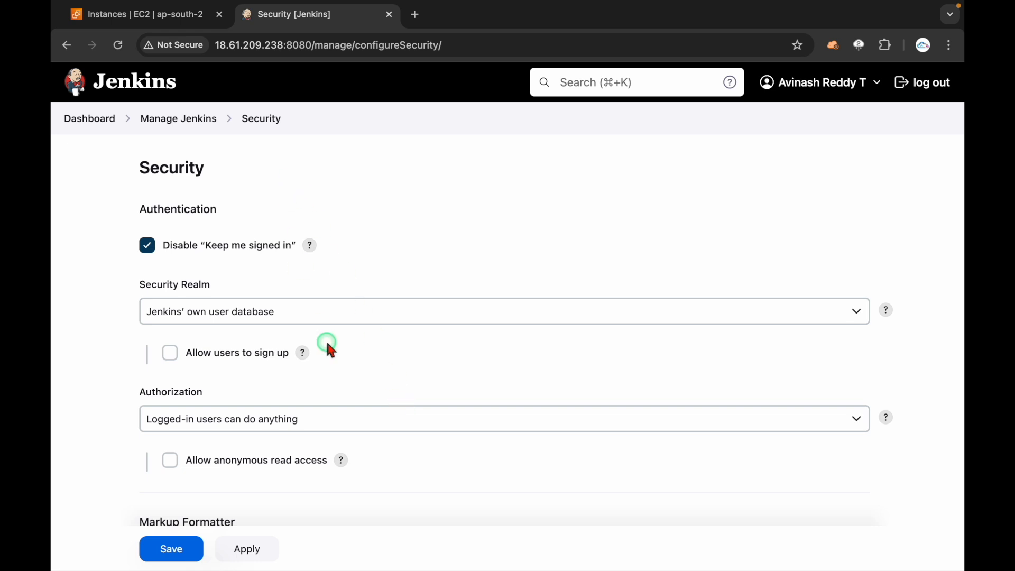
{"action": "left_click", "coordinate": [252, 357]}
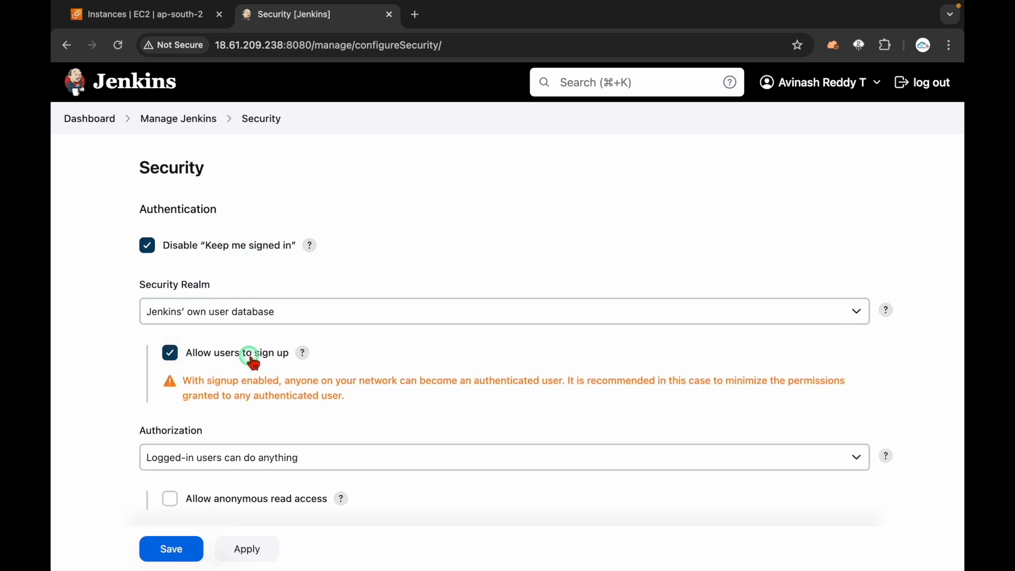
{"action": "left_click", "coordinate": [214, 250]}
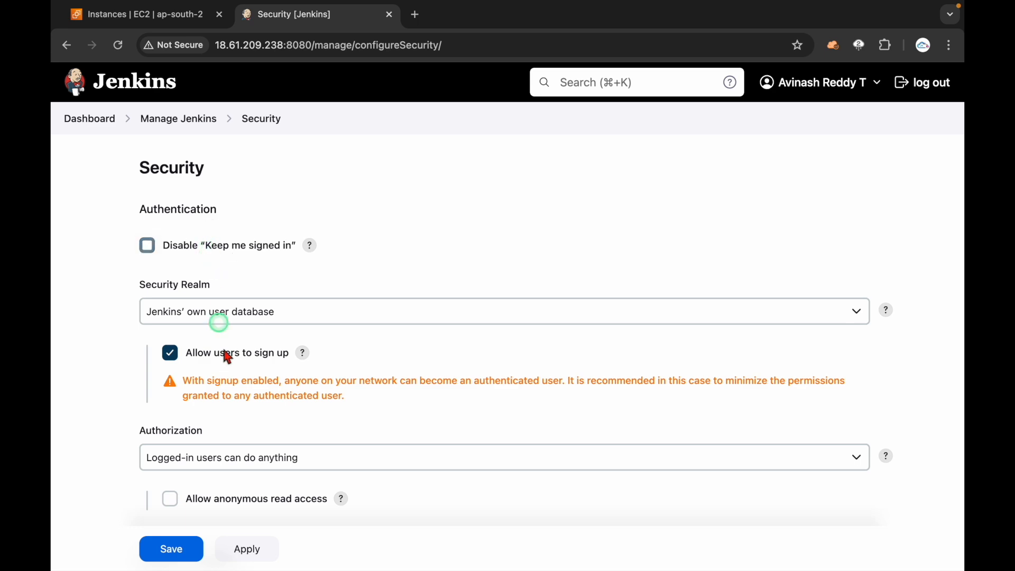
{"action": "left_click", "coordinate": [171, 547]}
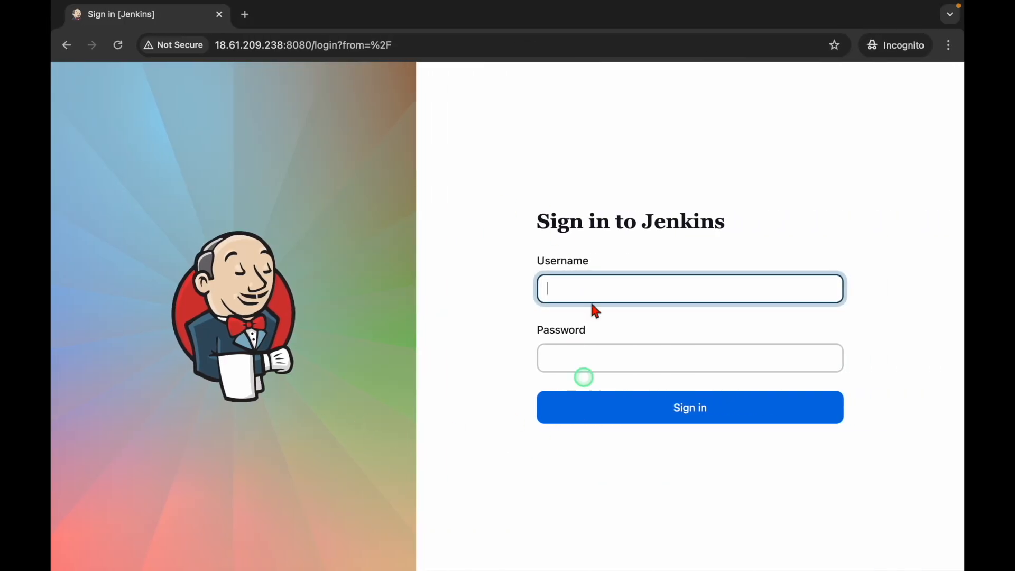
Step: Reload the sign-in page and open the new 'register' account form
{"action": "left_click", "coordinate": [119, 46]}
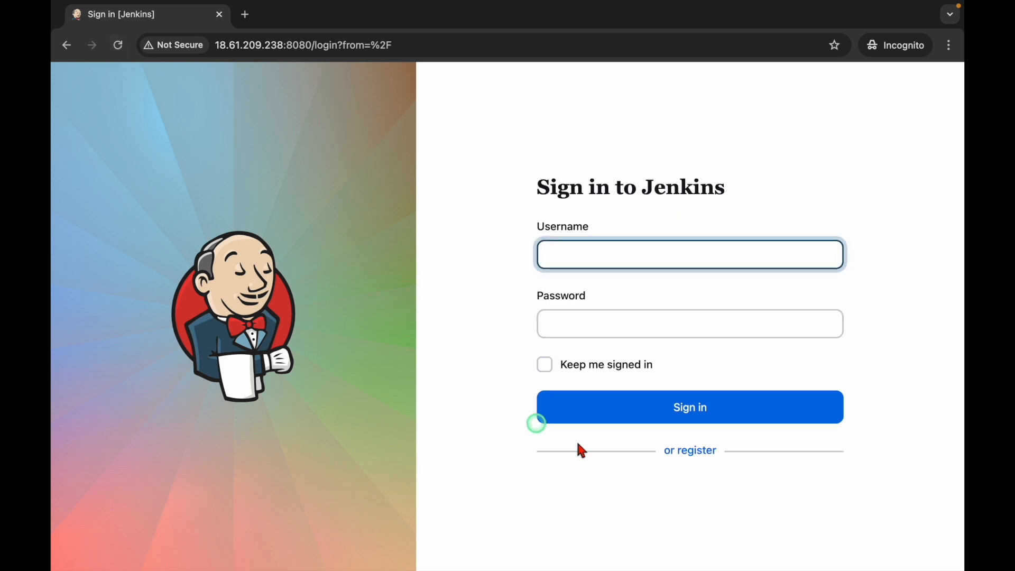
{"action": "left_click_drag", "start_coordinate": [647, 453], "coordinate": [739, 455]}
{"action": "left_click", "coordinate": [746, 500]}
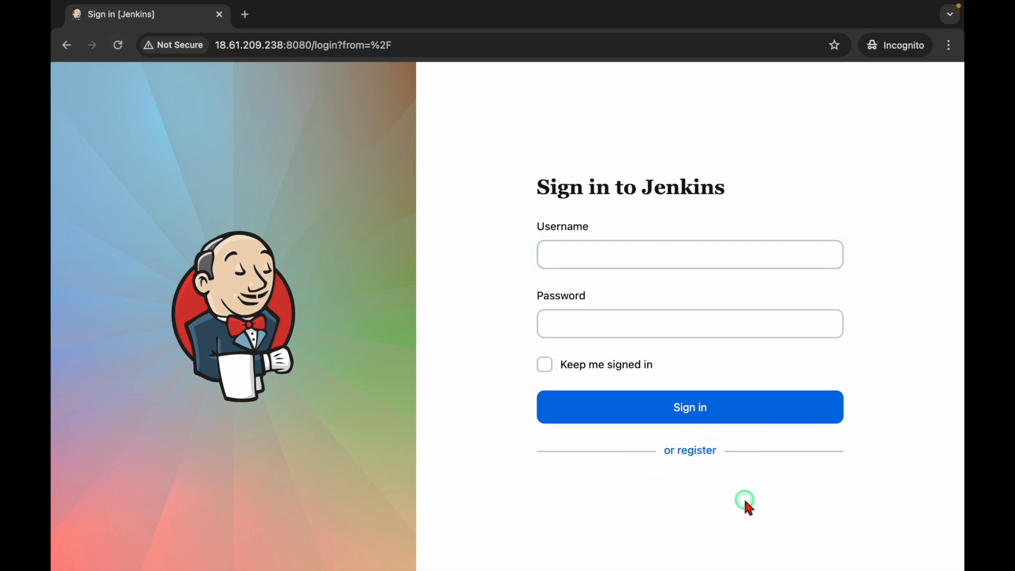
{"action": "left_click_drag", "start_coordinate": [312, 45], "coordinate": [214, 45]}
{"action": "left_click", "coordinate": [319, 248]}
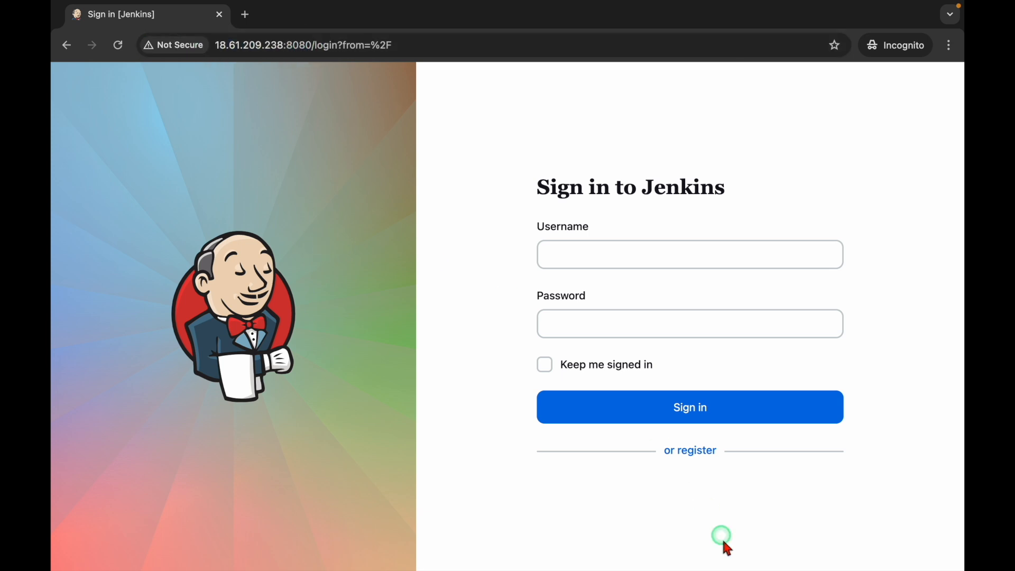
{"action": "left_click", "coordinate": [696, 451]}
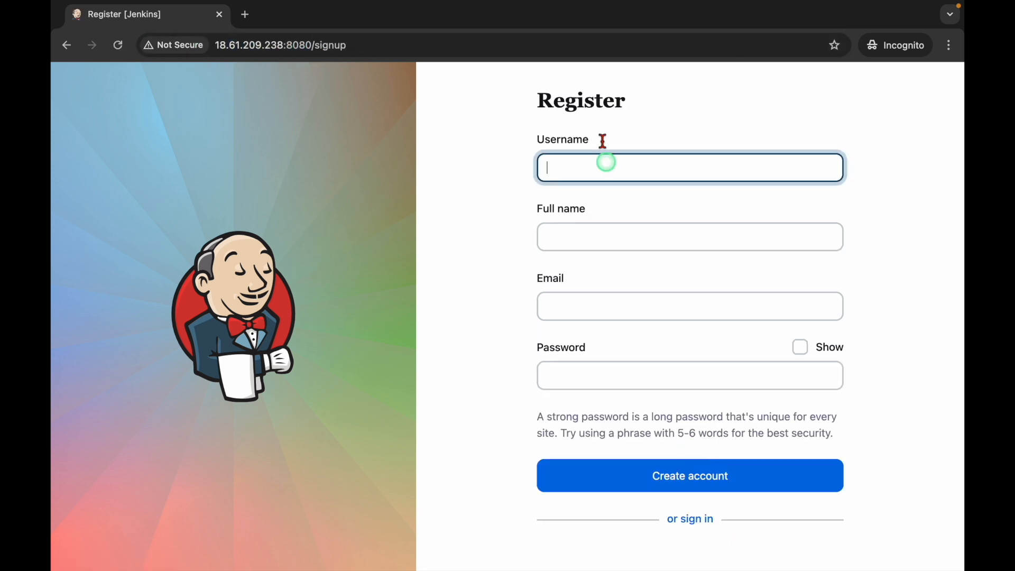
Step: Enter the new account's username and full name on the registration form
{"action": "left_click", "coordinate": [593, 162]}
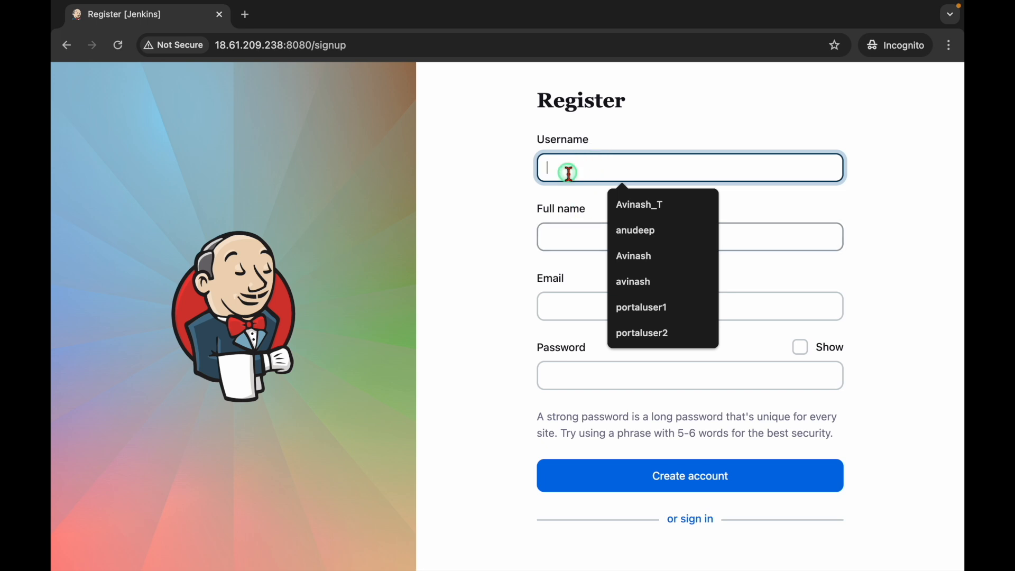
{"action": "type", "text": "aravind"}
{"action": "key", "text": "Tab"}
{"action": "type", "text": "area"}
{"action": "key", "text": "BackSpace"}
{"action": "type", "text": "r"}
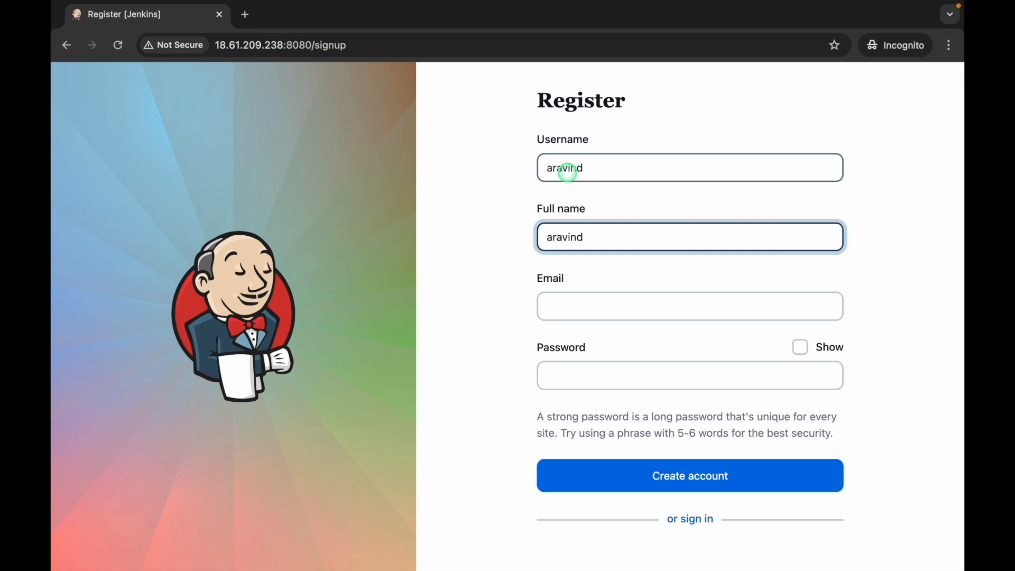
{"action": "key", "text": "ctrl+a"}
{"action": "key", "text": "ctrl+c"}
Step: Fill in a '.com' e-mail built from the name and a password, then create the account
{"action": "key", "text": "Tab"}
{"action": "key", "text": "ctrl+v"}
{"action": "key", "text": "ctrl+v"}
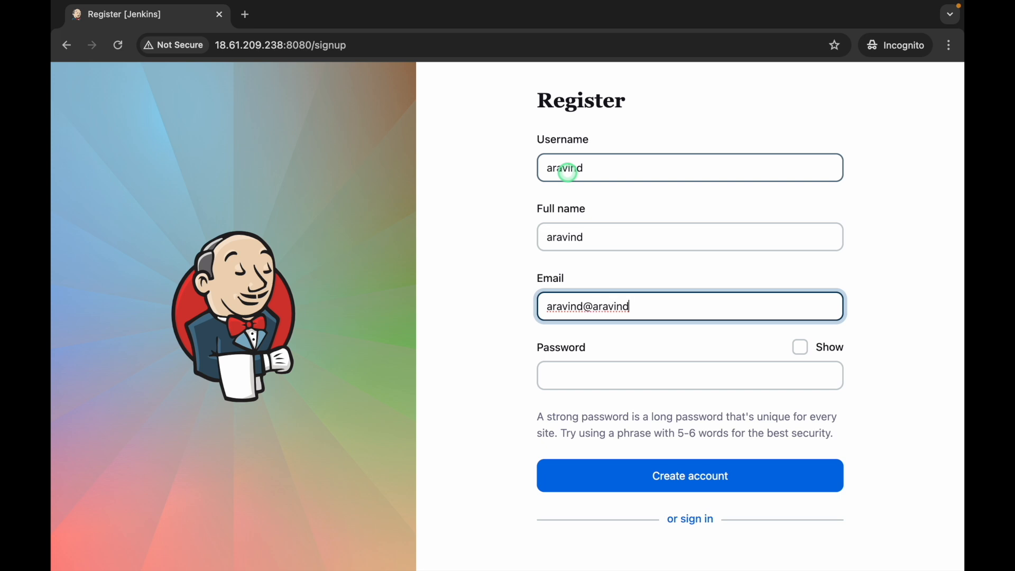
{"action": "key", "text": "Tab"}
{"action": "key", "text": "Tab"}
{"action": "left_click", "coordinate": [655, 484]}
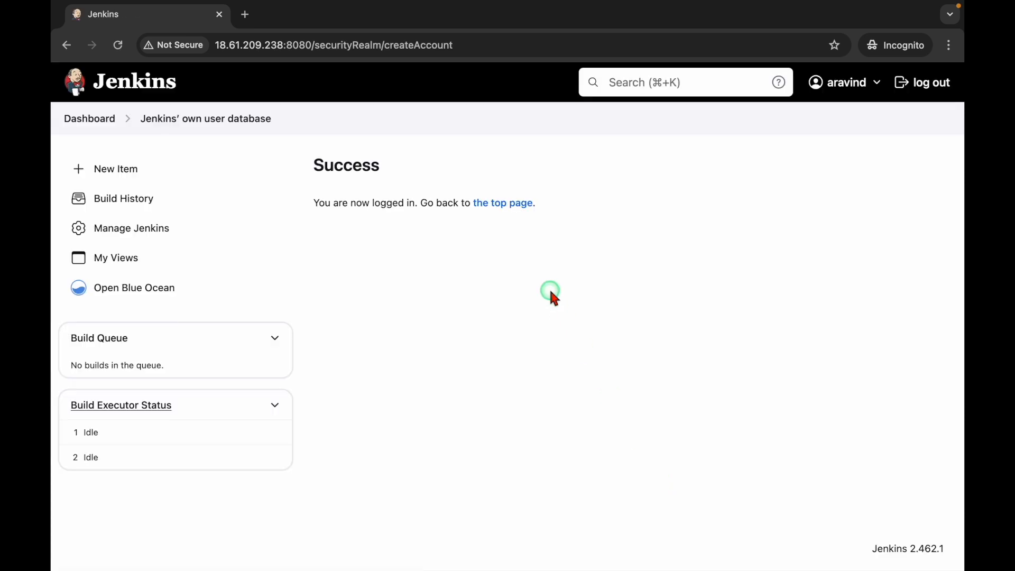
Step: From the dashboard, open Manage Jenkins > Security and untick 'Allow users to sign up'
{"action": "left_click", "coordinate": [97, 121]}
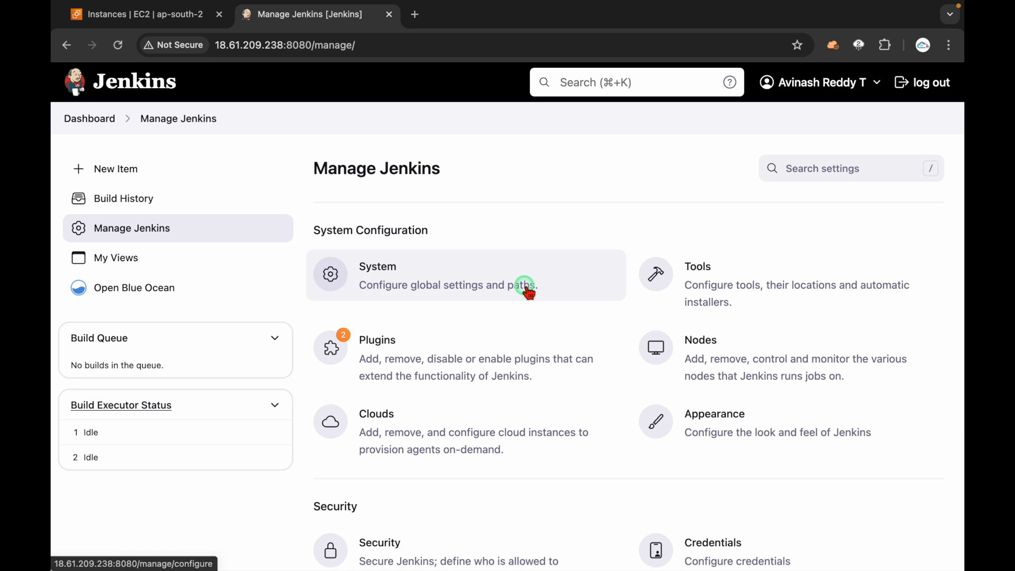
{"action": "scroll", "coordinate": [526, 288], "scroll_direction": "down", "scroll_amount": 5}
{"action": "scroll", "coordinate": [525, 288], "scroll_direction": "down", "scroll_amount": 2}
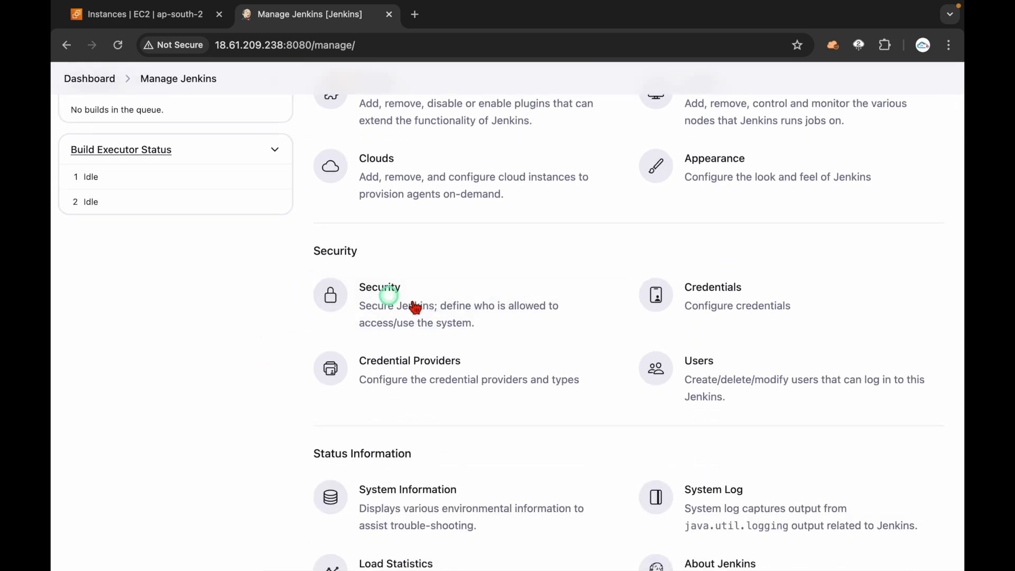
{"action": "scroll", "coordinate": [358, 275], "scroll_direction": "up", "scroll_amount": 7}
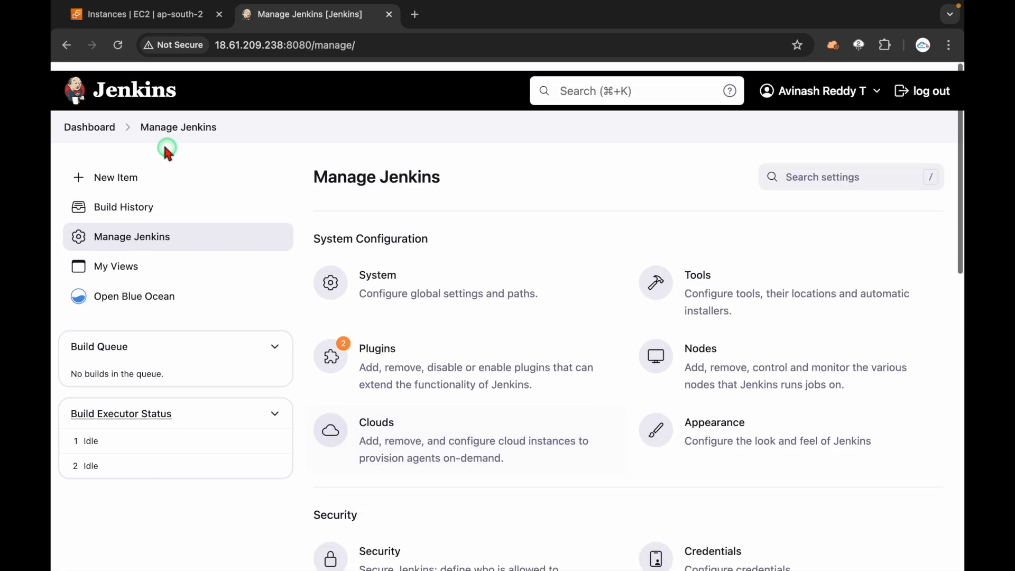
{"action": "scroll", "coordinate": [394, 383], "scroll_direction": "down", "scroll_amount": 4}
{"action": "left_click", "coordinate": [405, 426]}
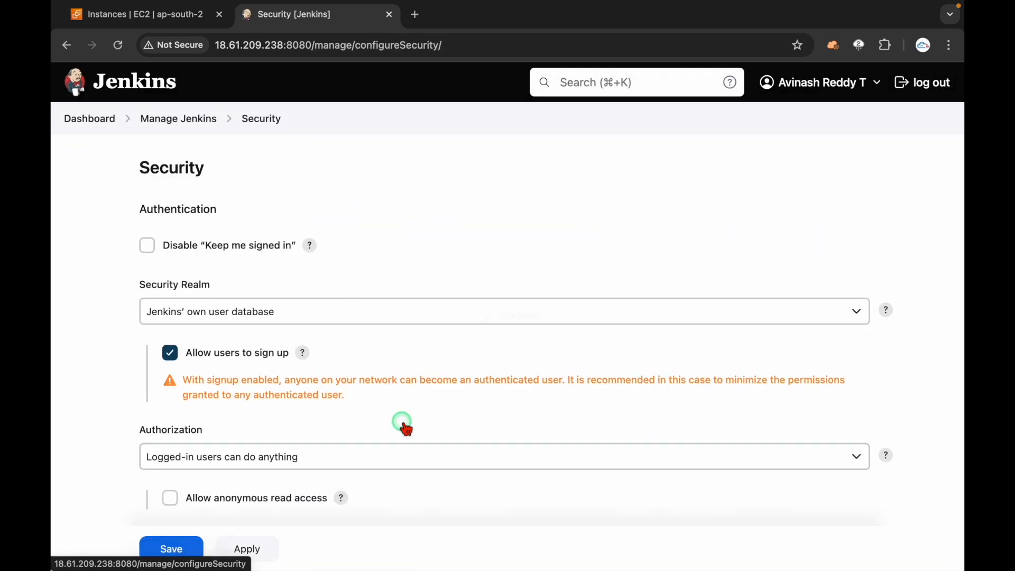
{"action": "left_click", "coordinate": [227, 302]}
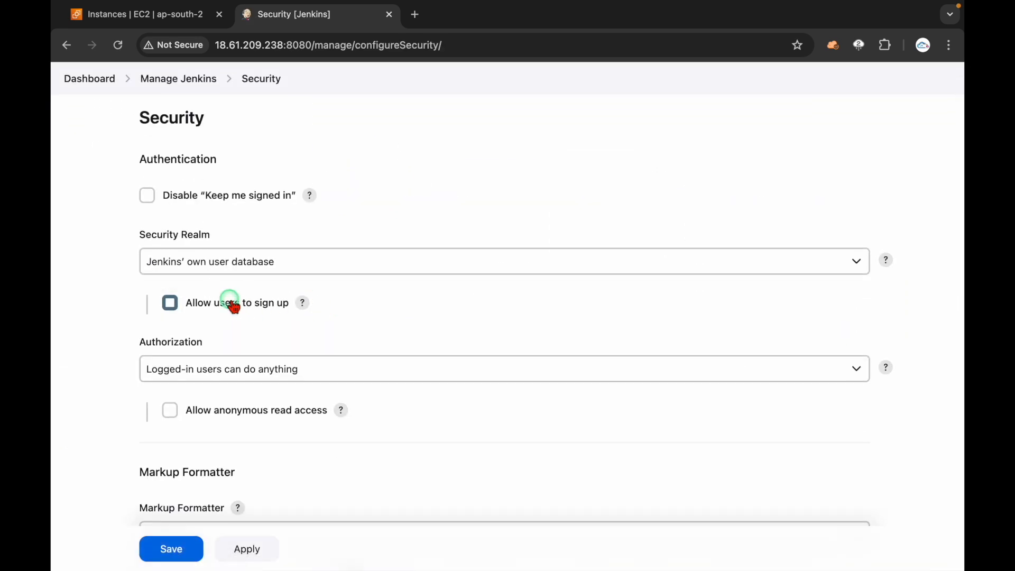
{"action": "scroll", "coordinate": [136, 357], "scroll_direction": "down", "scroll_amount": 2}
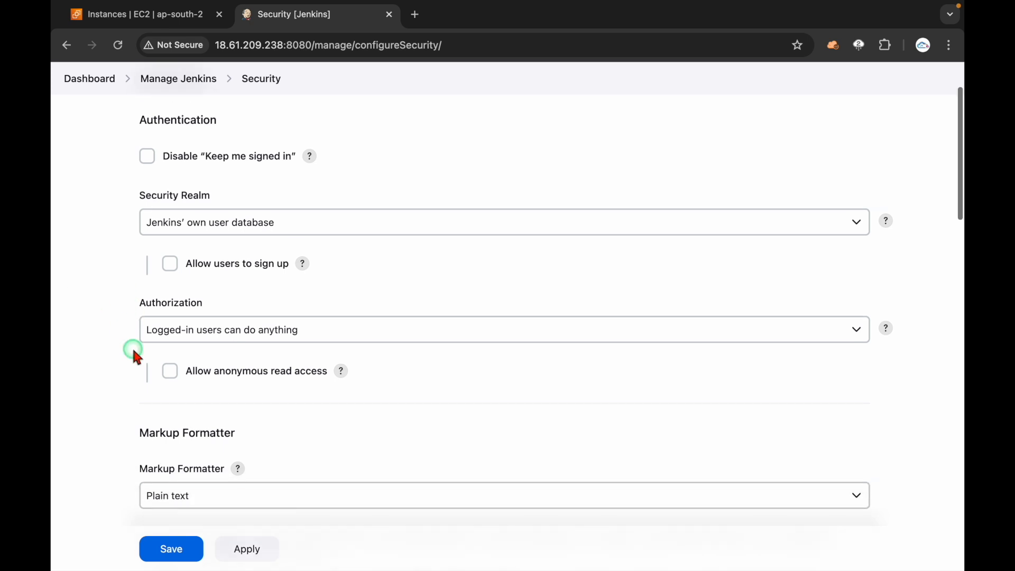
{"action": "left_click", "coordinate": [199, 233]}
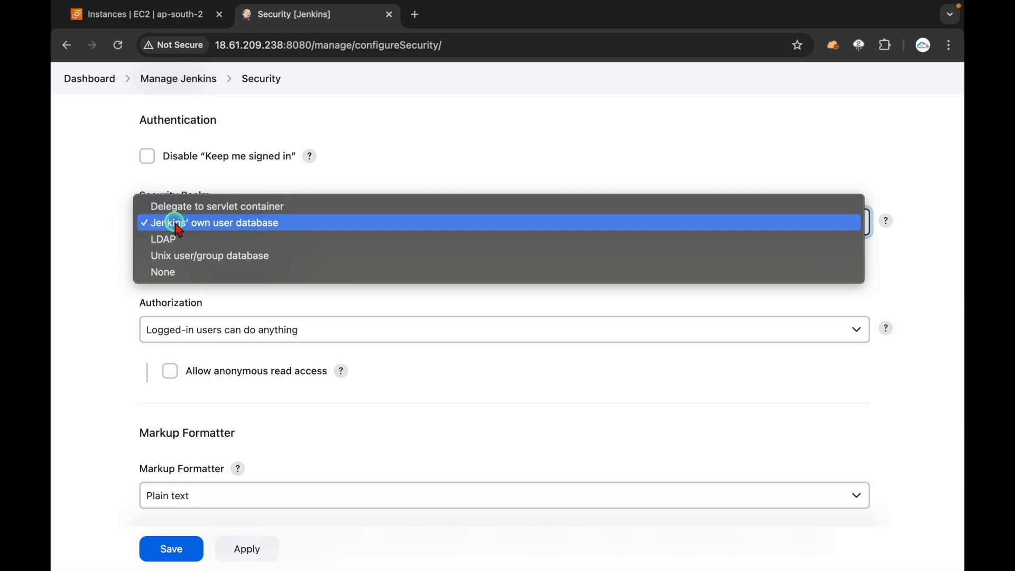
Step: Try the LDAP security realm, then switch back to Jenkins' own user database
{"action": "left_click", "coordinate": [106, 227]}
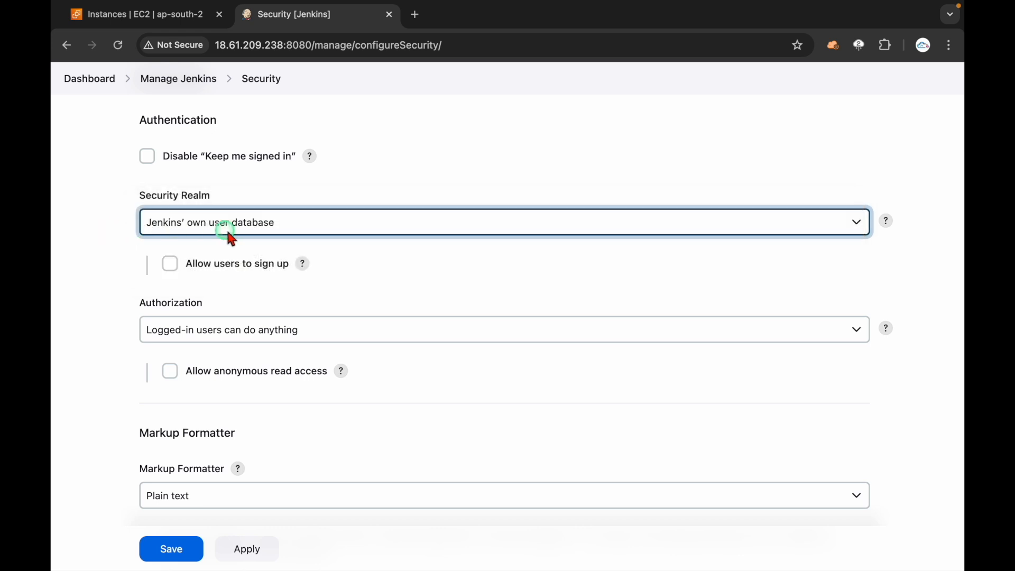
{"action": "left_click", "coordinate": [233, 238]}
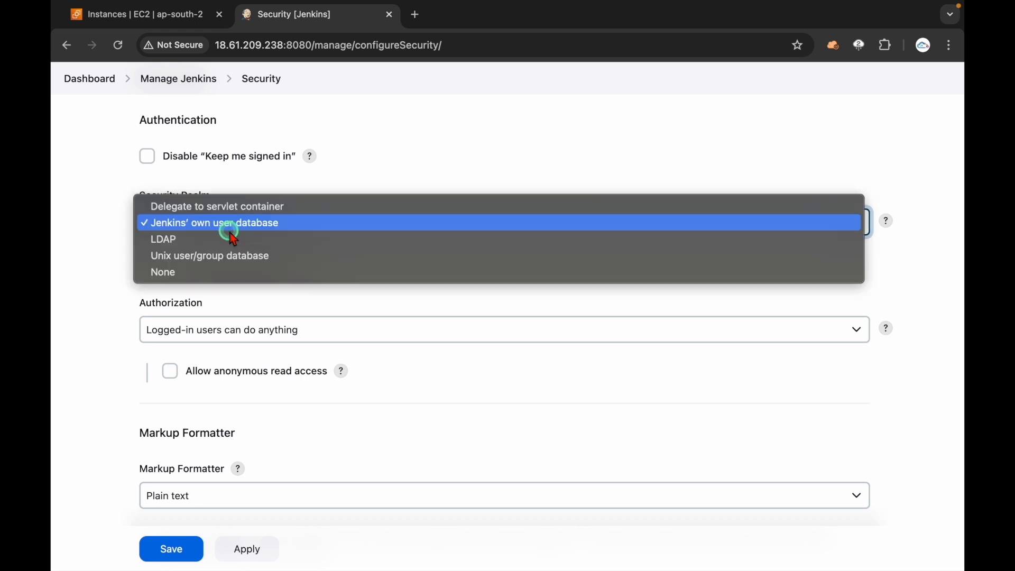
{"action": "left_click", "coordinate": [222, 240]}
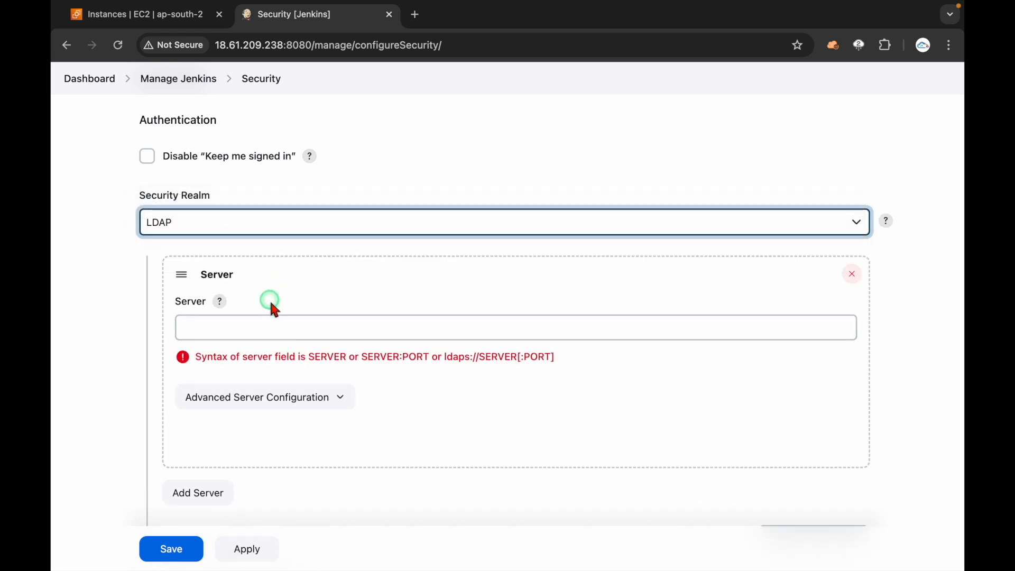
{"action": "left_click", "coordinate": [306, 405]}
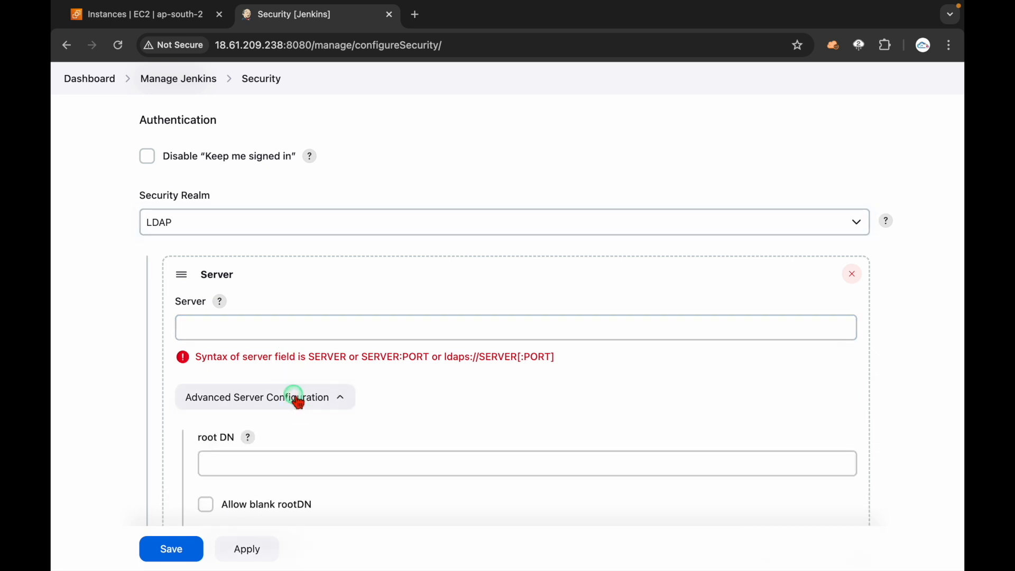
{"action": "scroll", "coordinate": [291, 383], "scroll_direction": "down", "scroll_amount": 2}
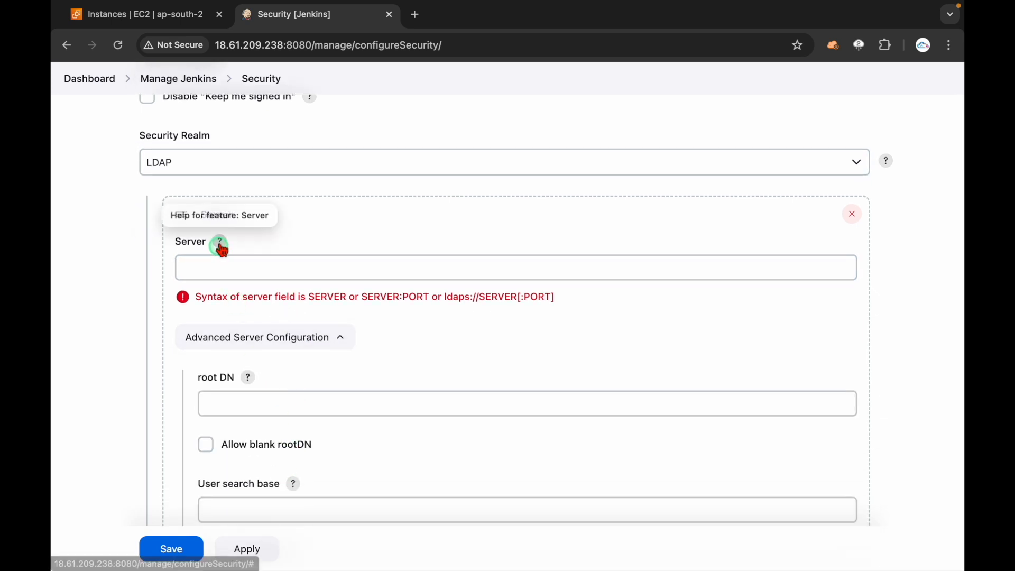
{"action": "left_click", "coordinate": [214, 170]}
{"action": "left_click", "coordinate": [203, 148]}
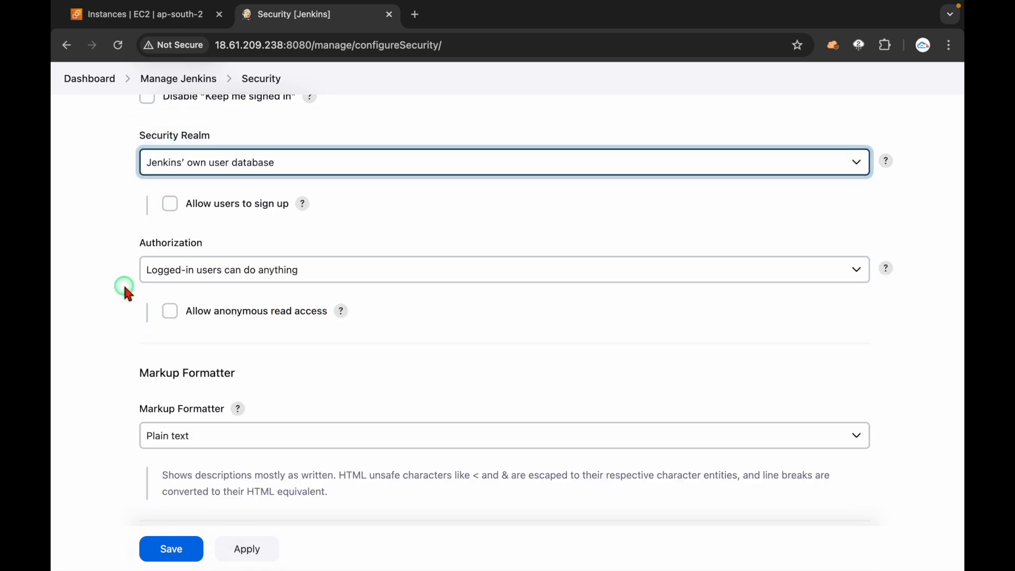
{"action": "scroll", "coordinate": [124, 288], "scroll_direction": "up", "scroll_amount": 2}
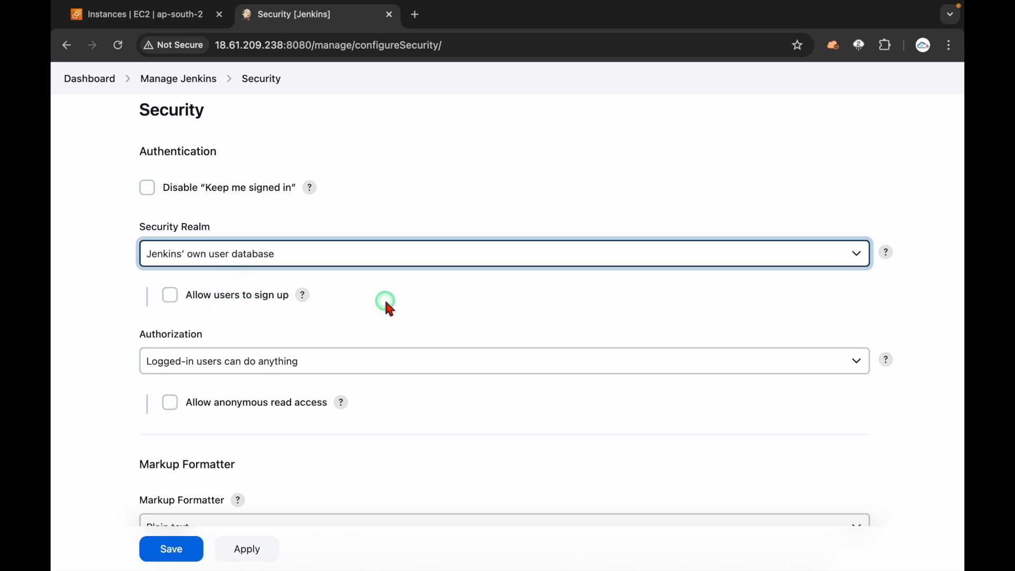
{"action": "scroll", "coordinate": [387, 305], "scroll_direction": "down", "scroll_amount": 2}
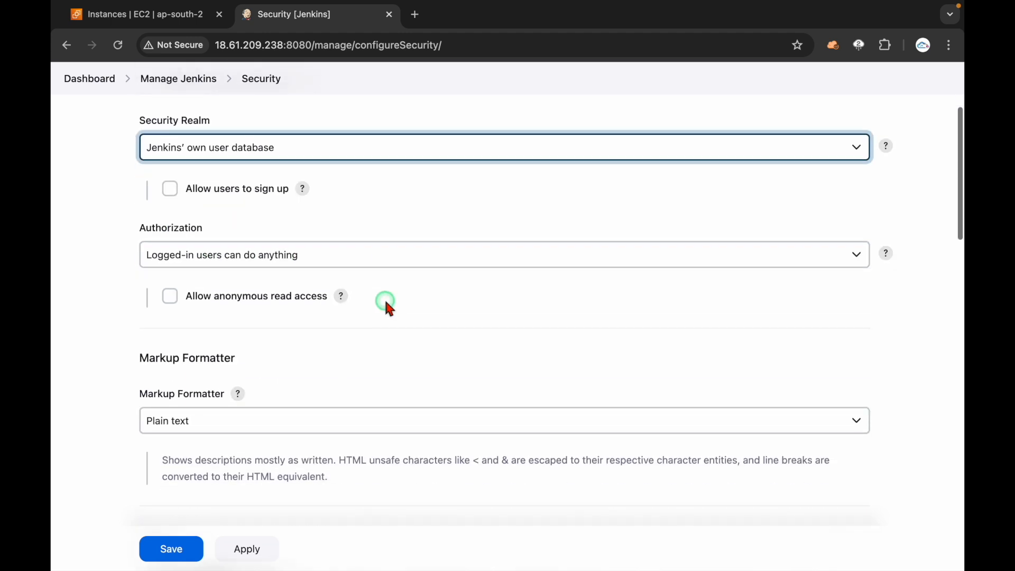
Step: Tick 'Allow anonymous read access' and save the security settings
{"action": "left_click", "coordinate": [229, 303]}
{"action": "left_click", "coordinate": [181, 556]}
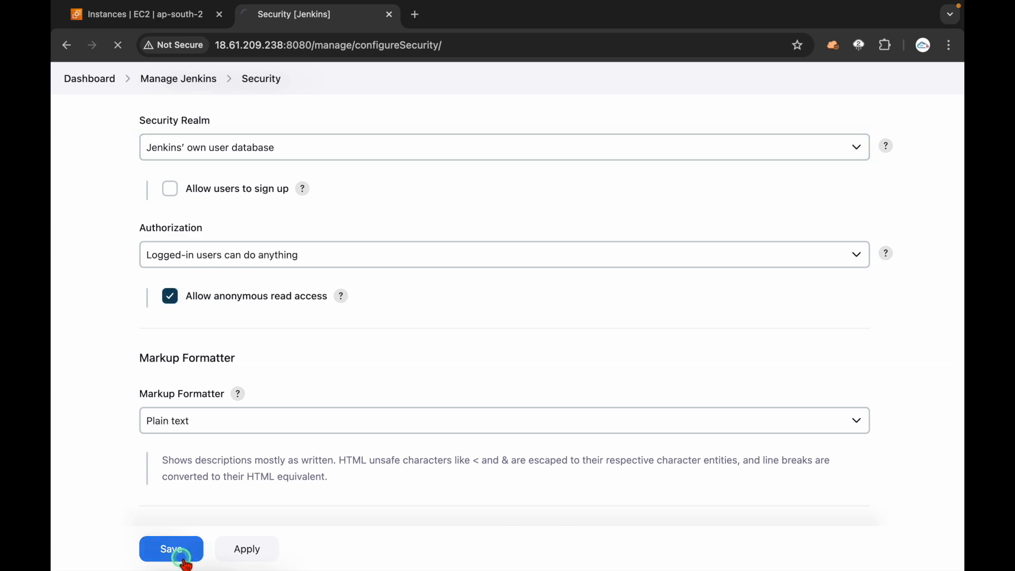
{"action": "left_click", "coordinate": [351, 307]}
{"action": "key", "text": "ctrl+Right"}
Step: Log the new user out, then view Build History and portal-dev's build #2 while signed out
{"action": "left_click", "coordinate": [351, 307]}
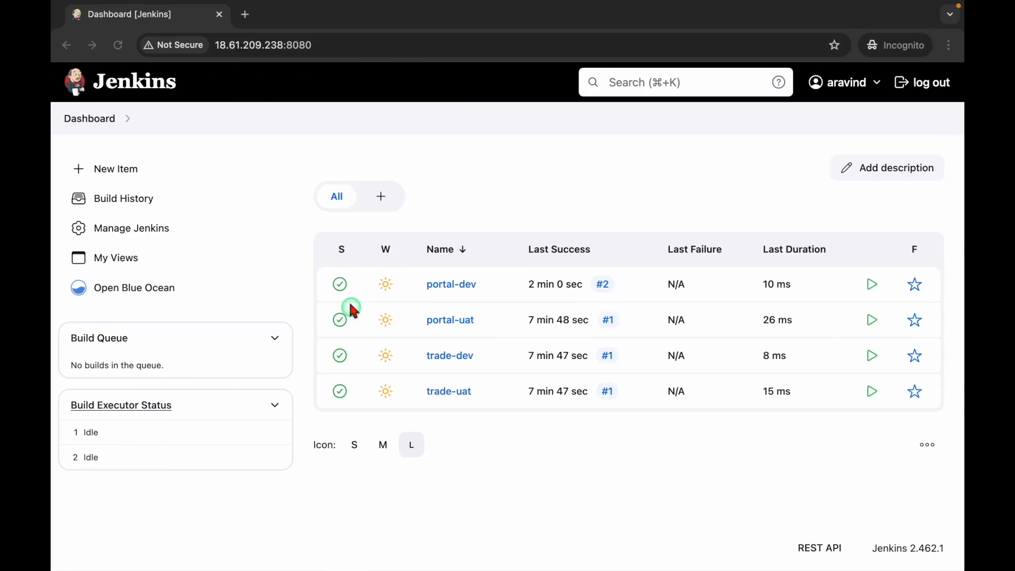
{"action": "left_click", "coordinate": [935, 85]}
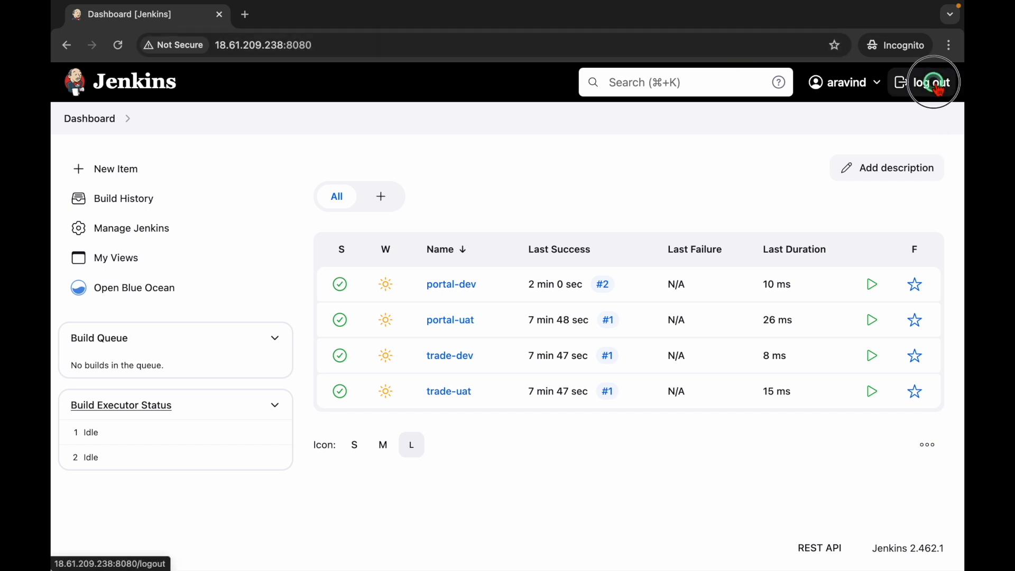
{"action": "left_click", "coordinate": [397, 46]}
{"action": "left_click", "coordinate": [423, 202]}
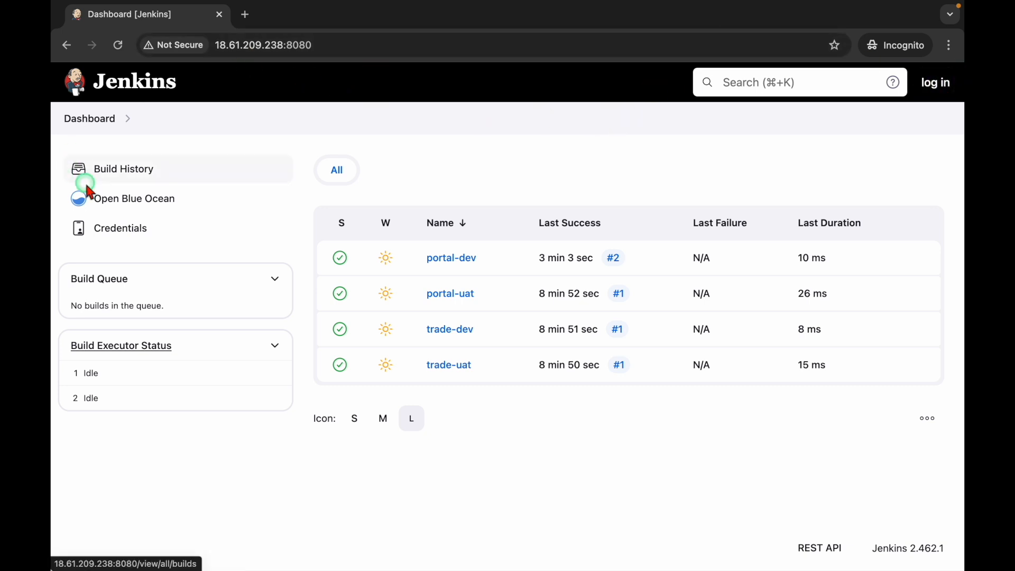
{"action": "left_click", "coordinate": [114, 172]}
{"action": "left_click", "coordinate": [401, 259]}
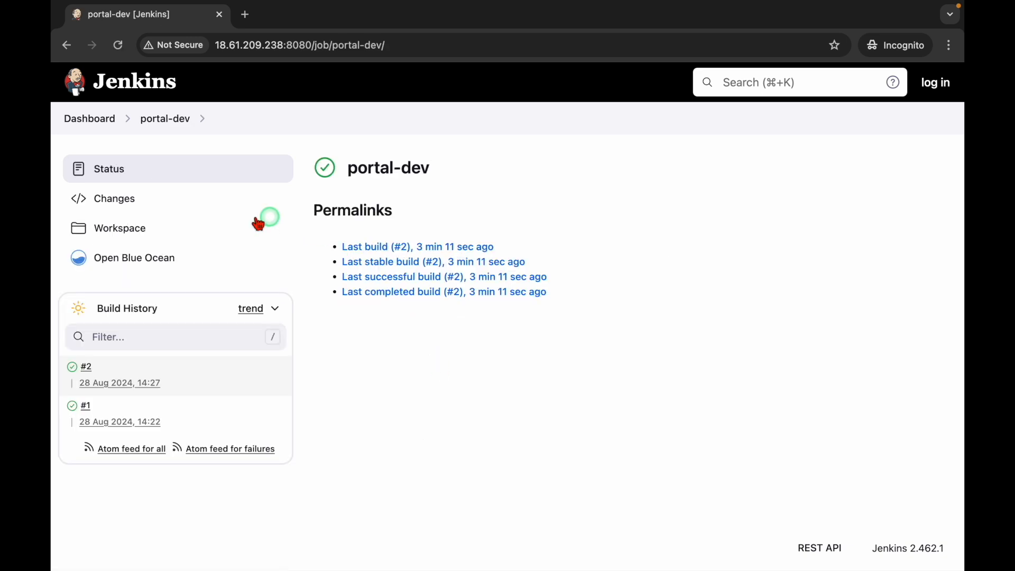
{"action": "left_click", "coordinate": [397, 248]}
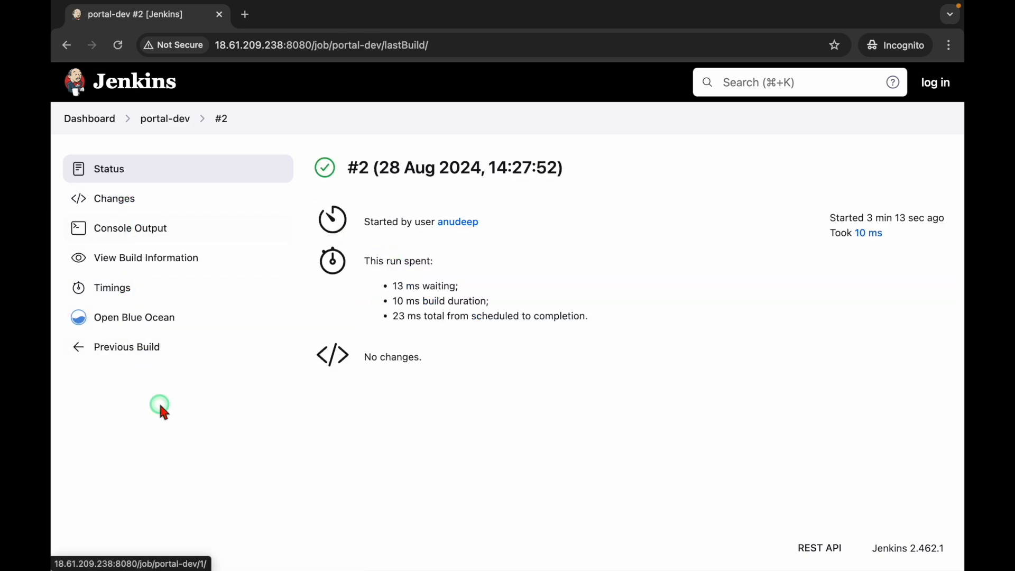
{"action": "left_click", "coordinate": [99, 118]}
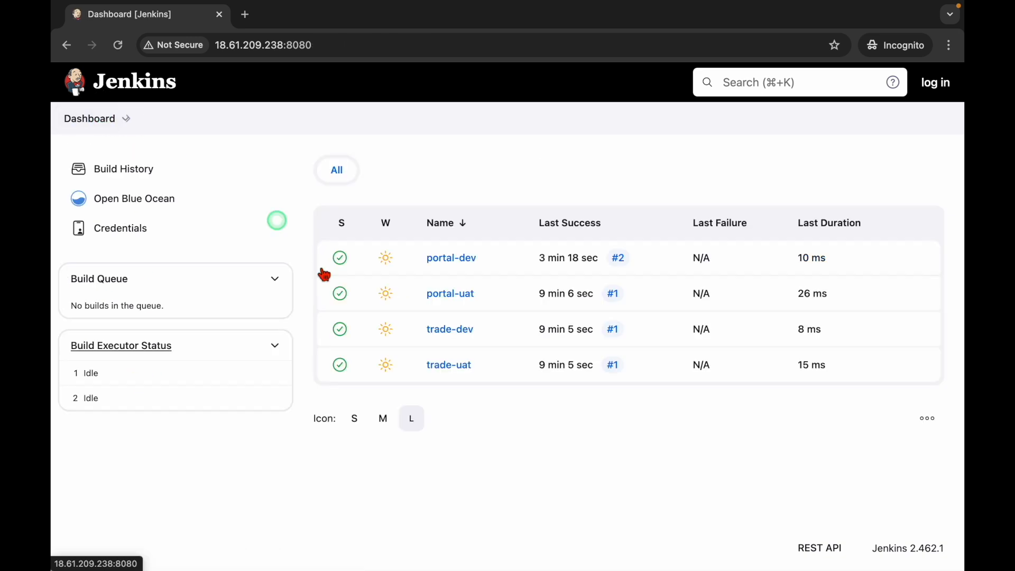
Step: View the console output of portal-uat build #1, then return to the dashboard
{"action": "left_click", "coordinate": [452, 294]}
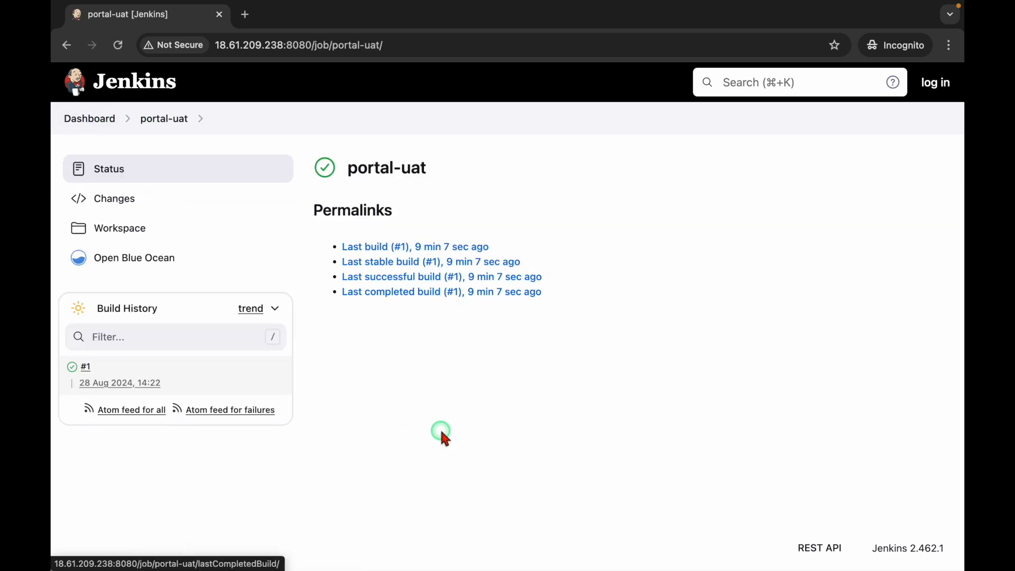
{"action": "left_click", "coordinate": [411, 250]}
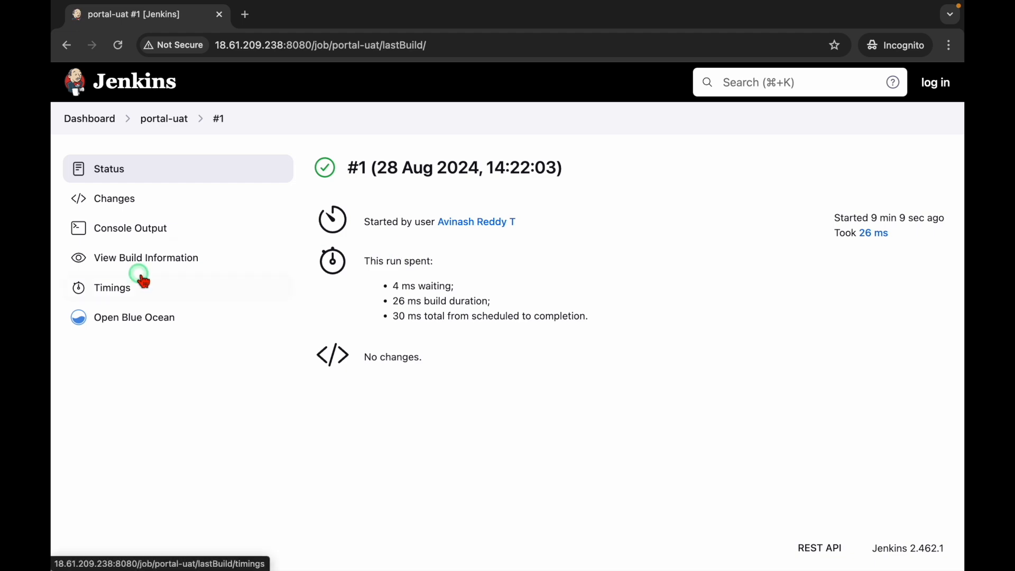
{"action": "left_click", "coordinate": [142, 228]}
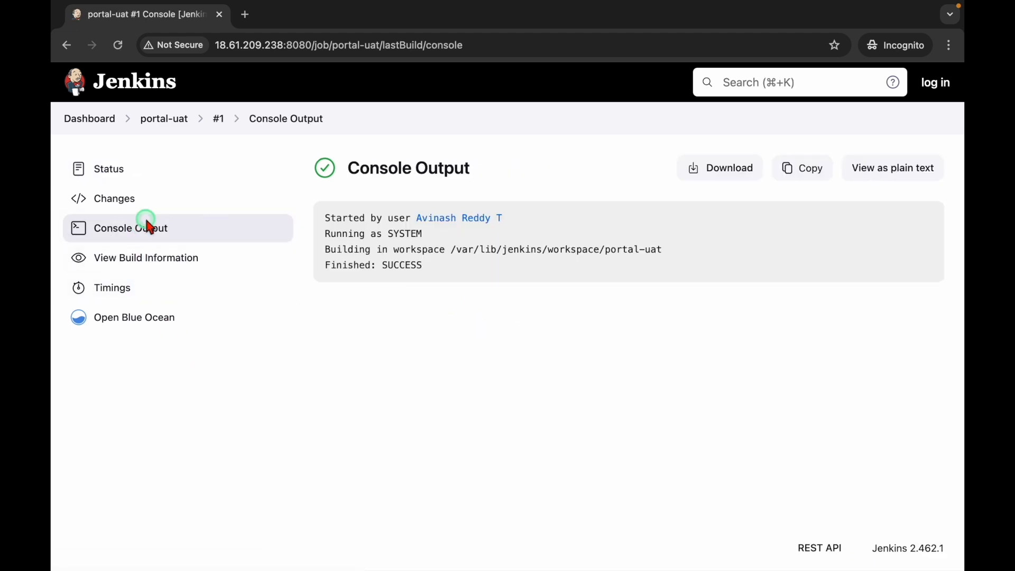
{"action": "left_click", "coordinate": [121, 184]}
{"action": "left_click", "coordinate": [98, 121]}
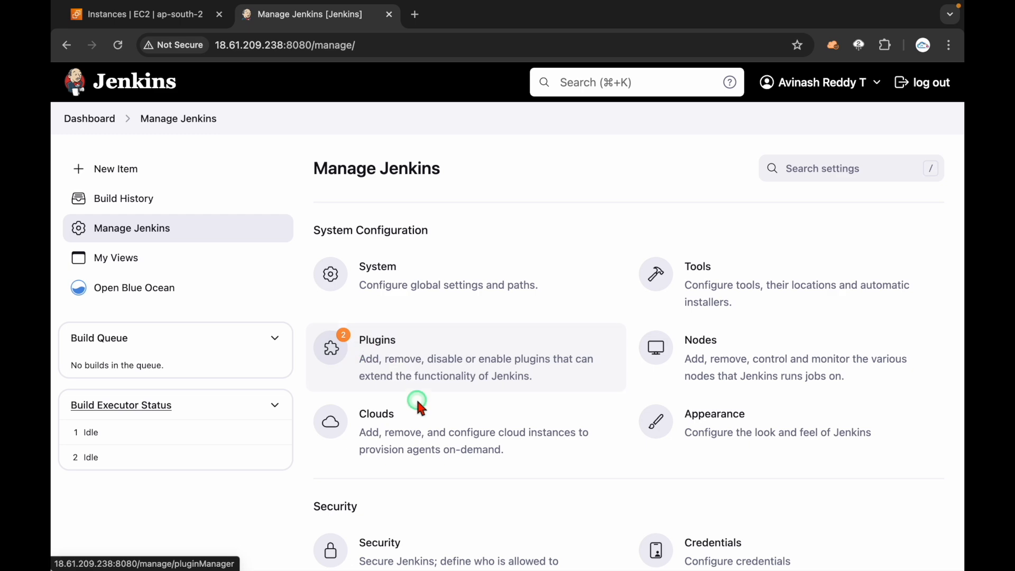
{"action": "scroll", "coordinate": [415, 399], "scroll_direction": "down", "scroll_amount": 4}
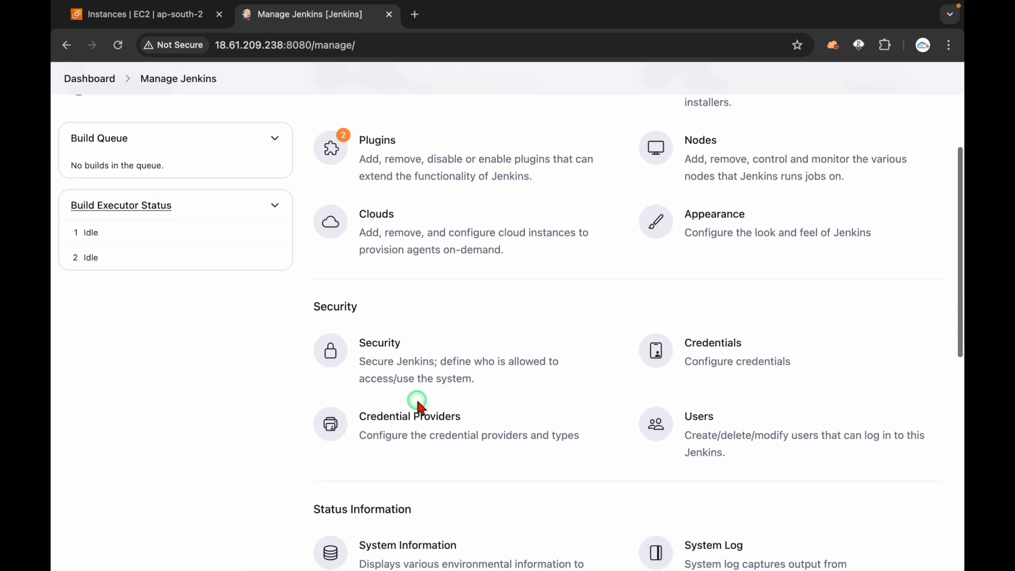
Step: In Security's Authorization section, untick 'Allow anonymous read access'
{"action": "left_click", "coordinate": [393, 370]}
{"action": "scroll", "coordinate": [390, 368], "scroll_direction": "down", "scroll_amount": 3}
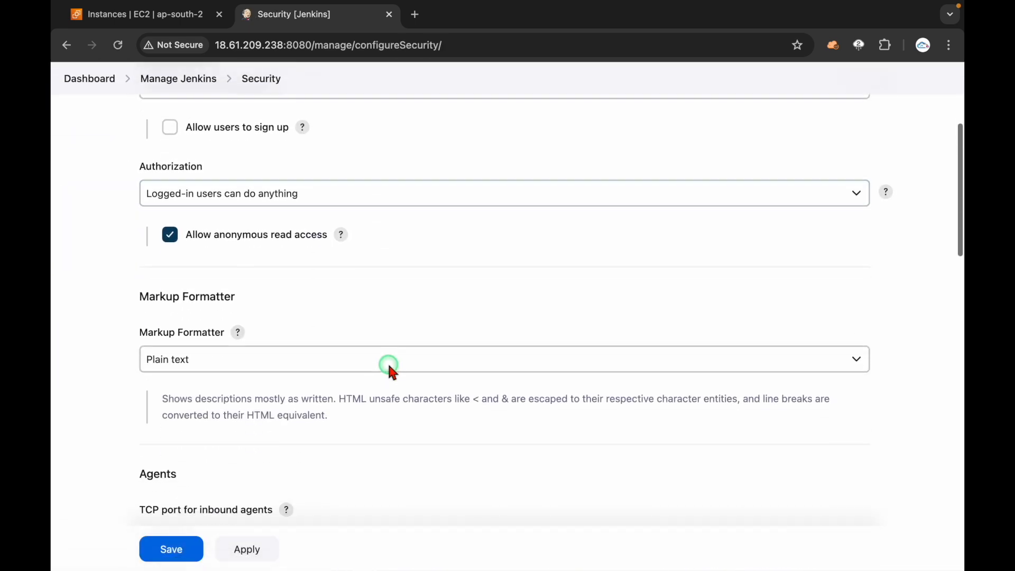
{"action": "left_click", "coordinate": [261, 243]}
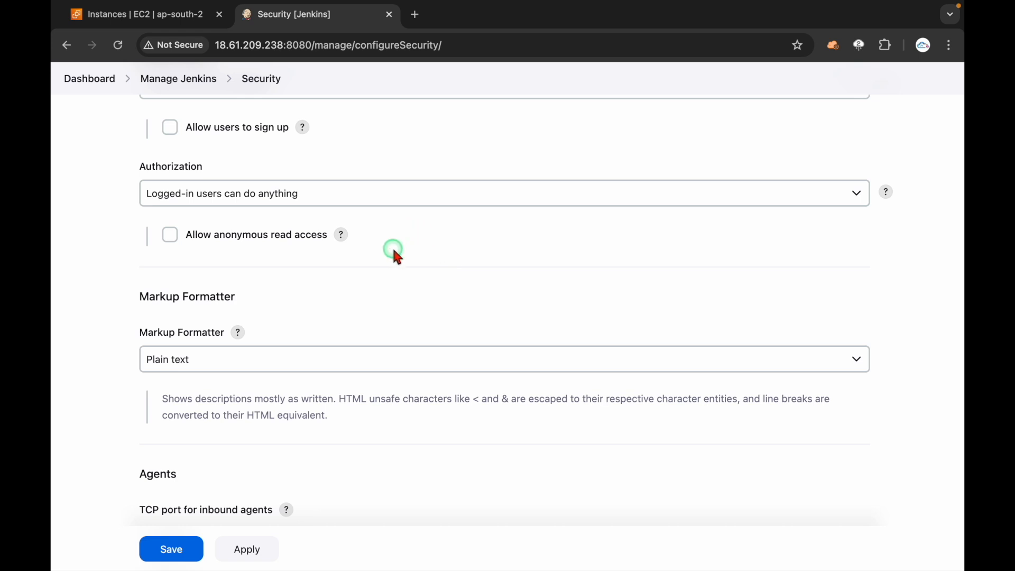
{"action": "key", "text": "ctrl+a"}
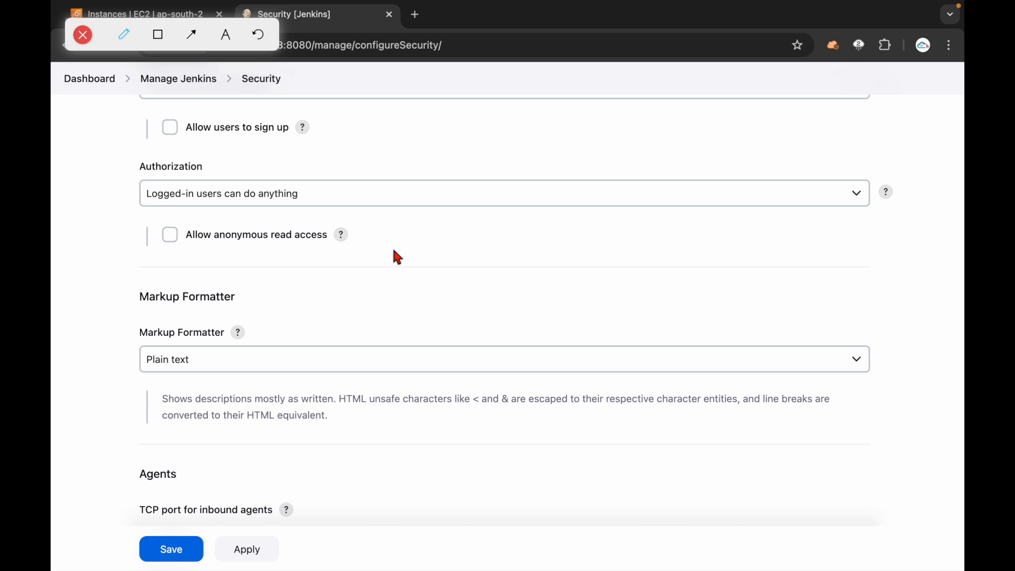
{"action": "mouse_move", "coordinate": [124, 211]}
{"action": "left_mouse_down"}
{"action": "mouse_move", "coordinate": [228, 224]}
{"action": "mouse_move", "coordinate": [292, 174]}
{"action": "mouse_move", "coordinate": [113, 186]}
{"action": "mouse_move", "coordinate": [274, 233]}
{"action": "mouse_move", "coordinate": [319, 175]}
{"action": "mouse_move", "coordinate": [137, 158]}
{"action": "mouse_move", "coordinate": [141, 220]}
{"action": "mouse_move", "coordinate": [294, 219]}
{"action": "mouse_move", "coordinate": [178, 214]}
{"action": "mouse_move", "coordinate": [240, 216]}
{"action": "left_mouse_up"}
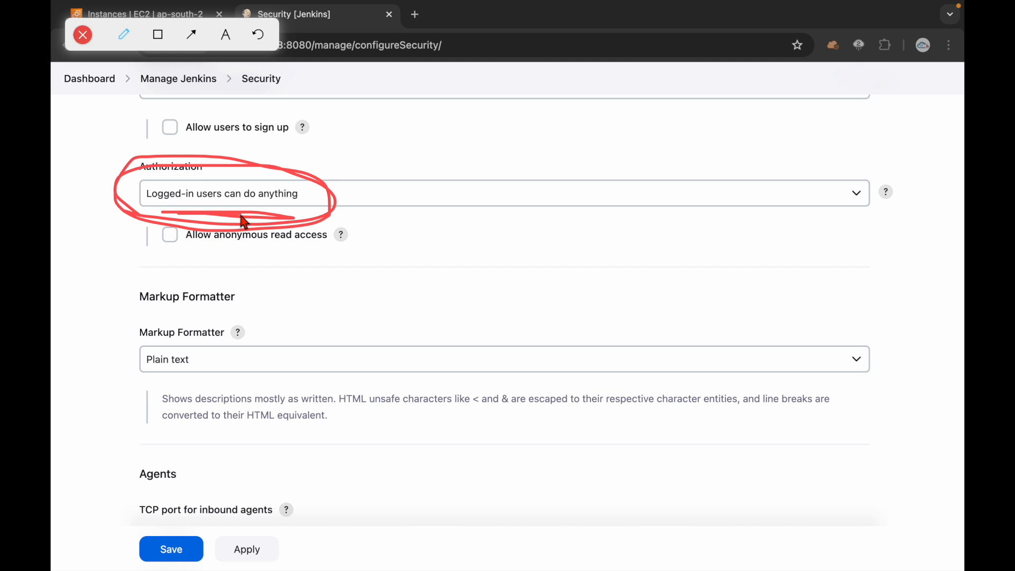
{"action": "left_click_drag", "start_coordinate": [273, 206], "coordinate": [306, 206]}
{"action": "left_click_drag", "start_coordinate": [406, 177], "coordinate": [455, 143]}
{"action": "mouse_move", "coordinate": [439, 186]}
{"action": "left_mouse_down"}
{"action": "mouse_move", "coordinate": [458, 186]}
{"action": "mouse_move", "coordinate": [439, 211]}
{"action": "mouse_move", "coordinate": [494, 269]}
{"action": "mouse_move", "coordinate": [486, 276]}
{"action": "mouse_move", "coordinate": [545, 272]}
{"action": "left_mouse_up"}
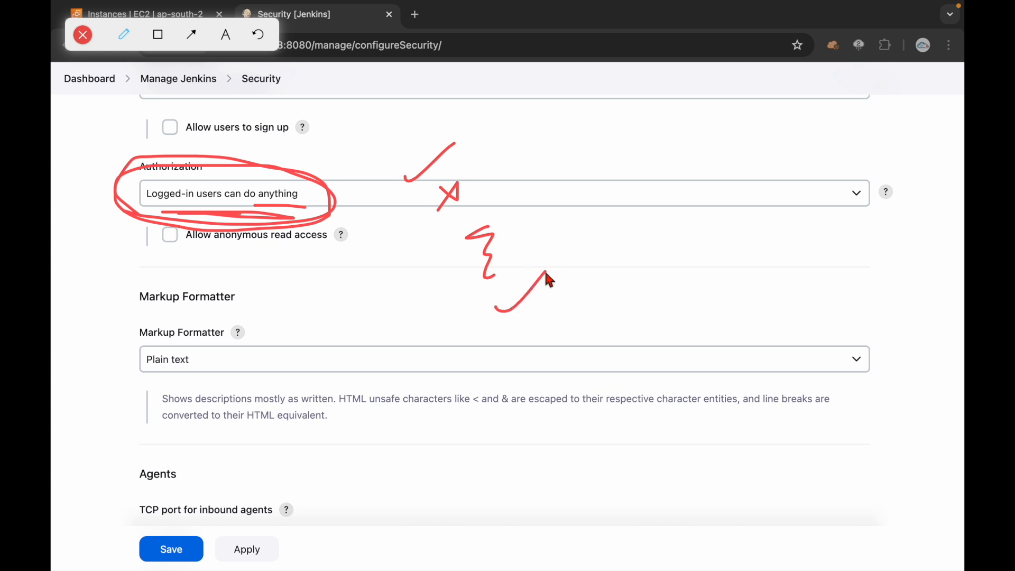
{"action": "left_click", "coordinate": [82, 35]}
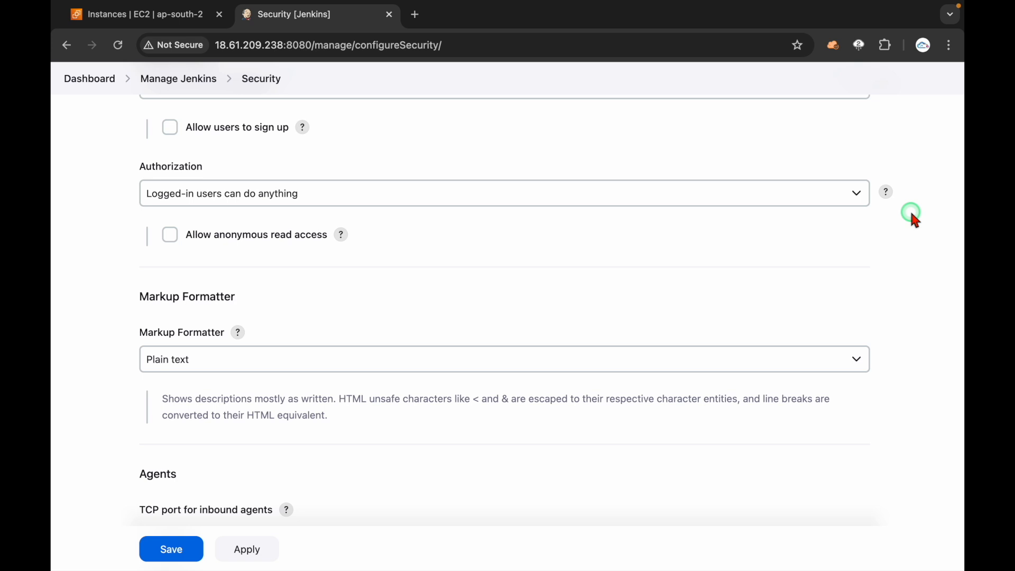
Step: Choose 'Matrix-based security' as the authorization strategy and apply it
{"action": "double_click", "coordinate": [167, 167]}
{"action": "left_click", "coordinate": [183, 195]}
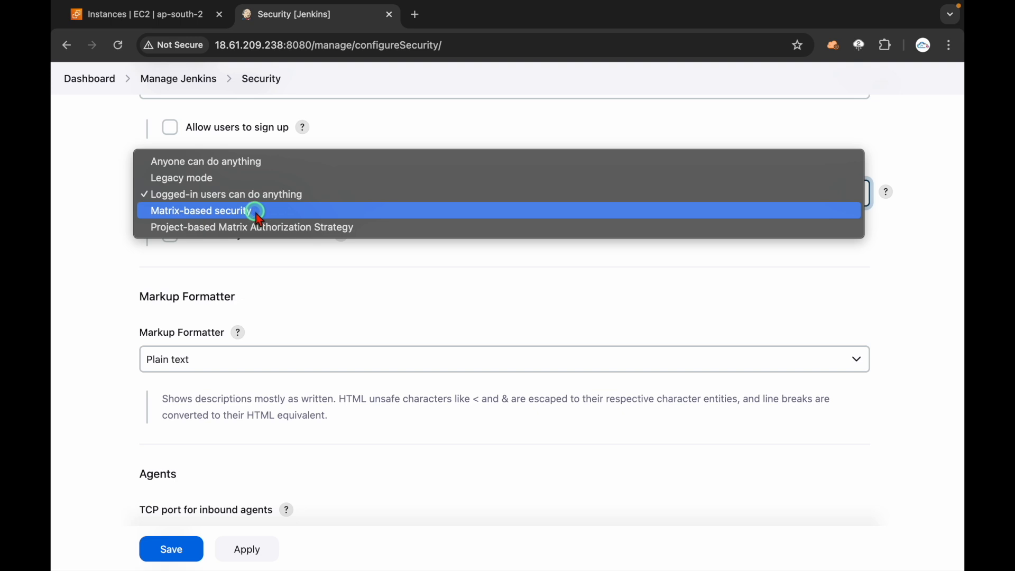
{"action": "left_click", "coordinate": [258, 213]}
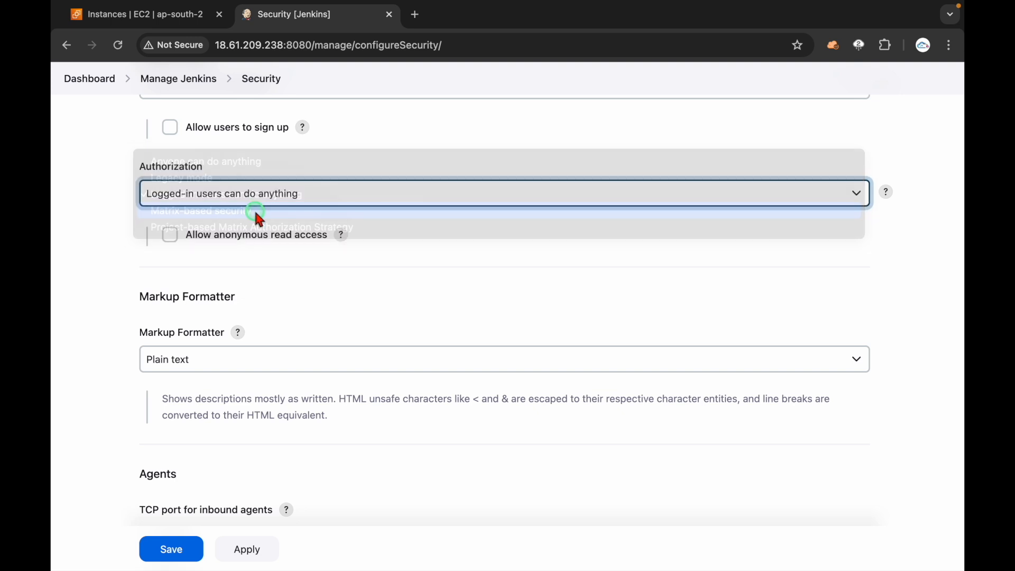
{"action": "scroll", "coordinate": [103, 275], "scroll_direction": "down", "scroll_amount": 1}
{"action": "scroll", "coordinate": [102, 271], "scroll_direction": "down", "scroll_amount": 1}
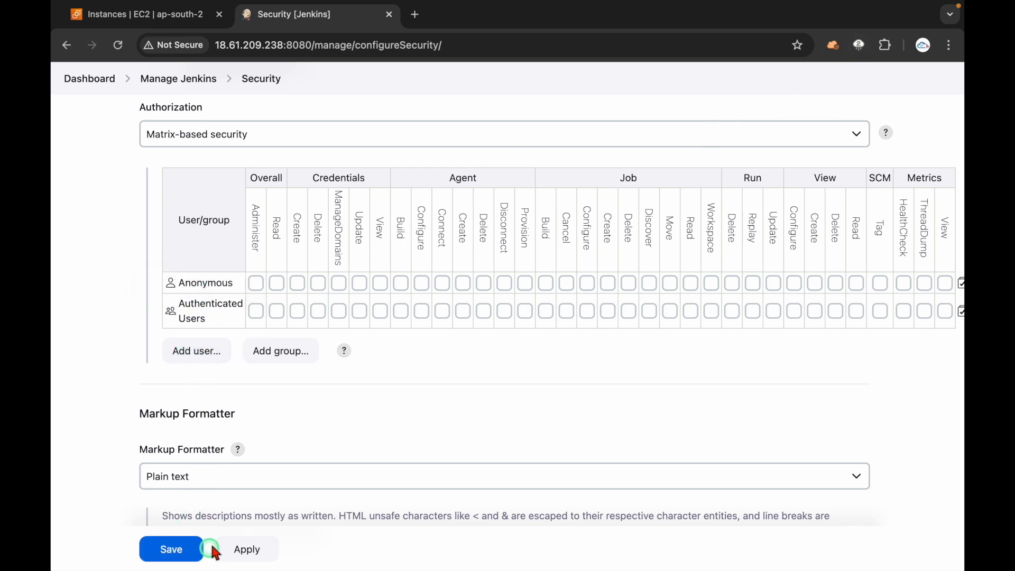
{"action": "left_click", "coordinate": [254, 549]}
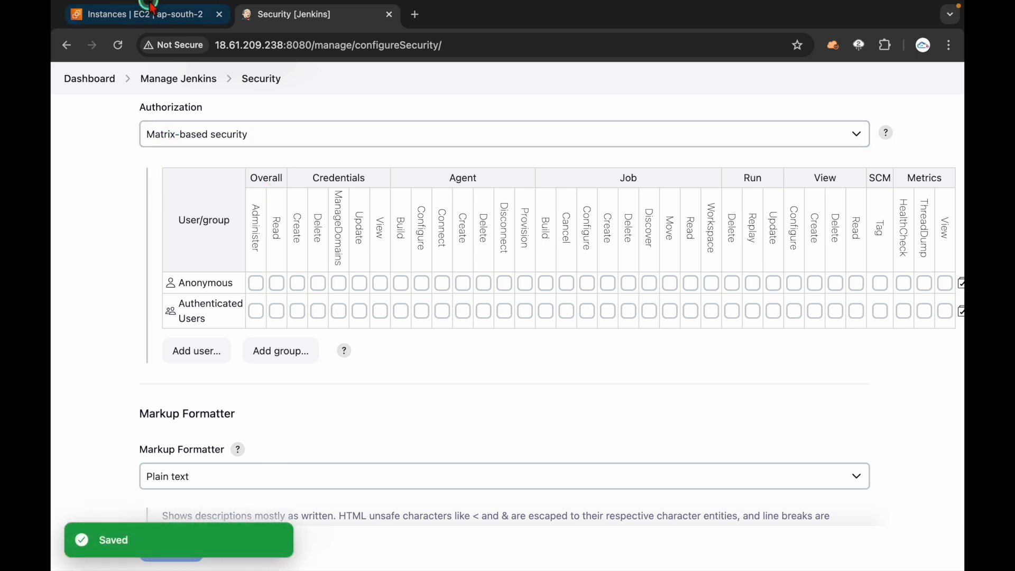
Step: Reload the Security page and add the second user's ID and 'demouser' as matrix rows
{"action": "left_click", "coordinate": [117, 45]}
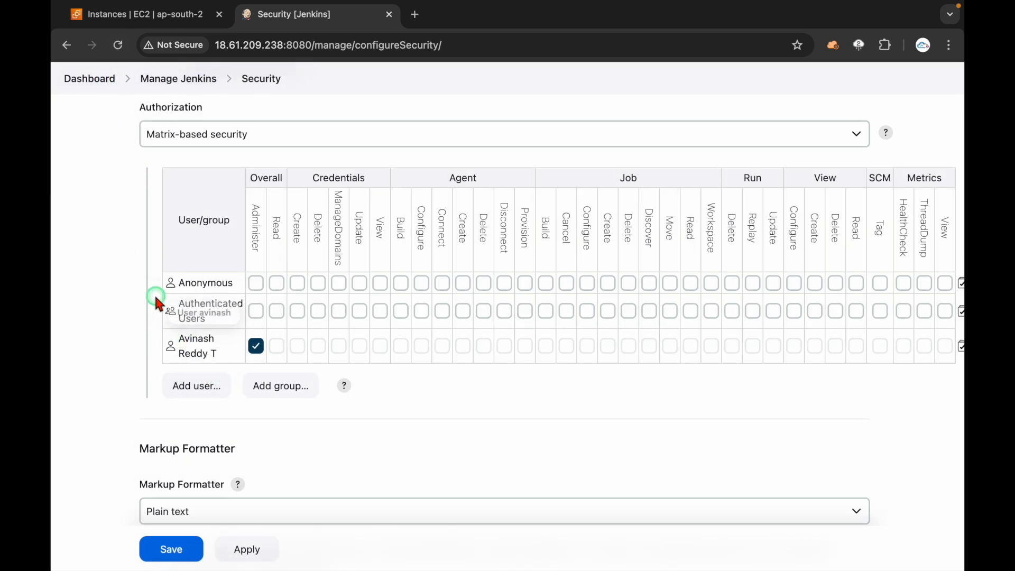
{"action": "left_click", "coordinate": [118, 45]}
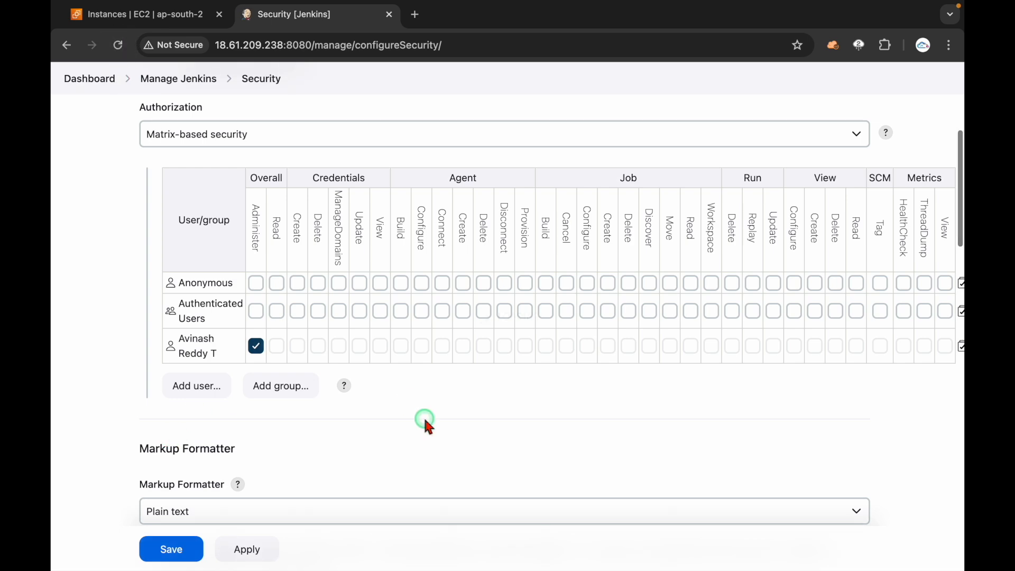
{"action": "scroll", "coordinate": [423, 414], "scroll_direction": "down", "scroll_amount": 1}
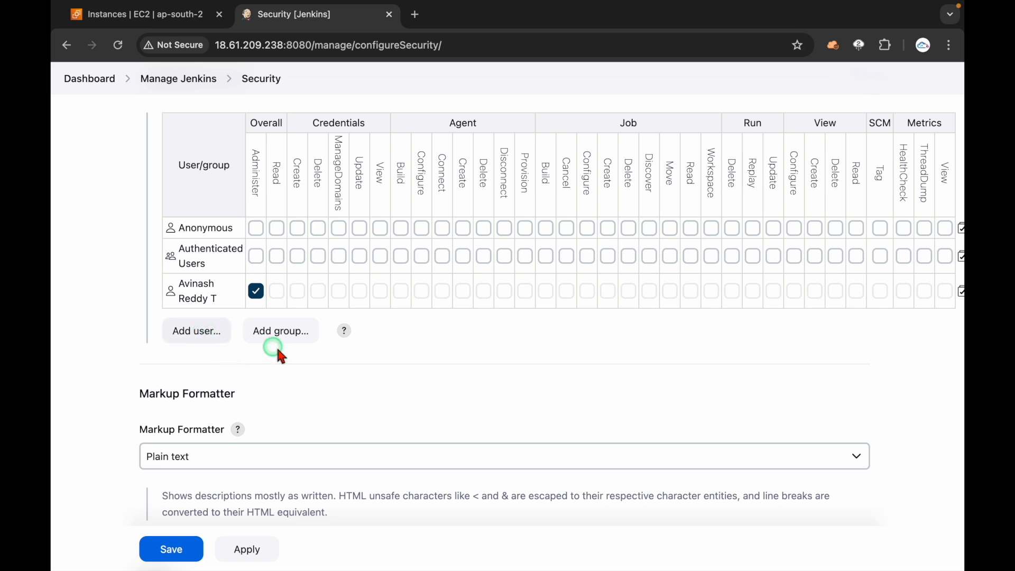
{"action": "left_click", "coordinate": [204, 333]}
{"action": "left_click", "coordinate": [408, 139]}
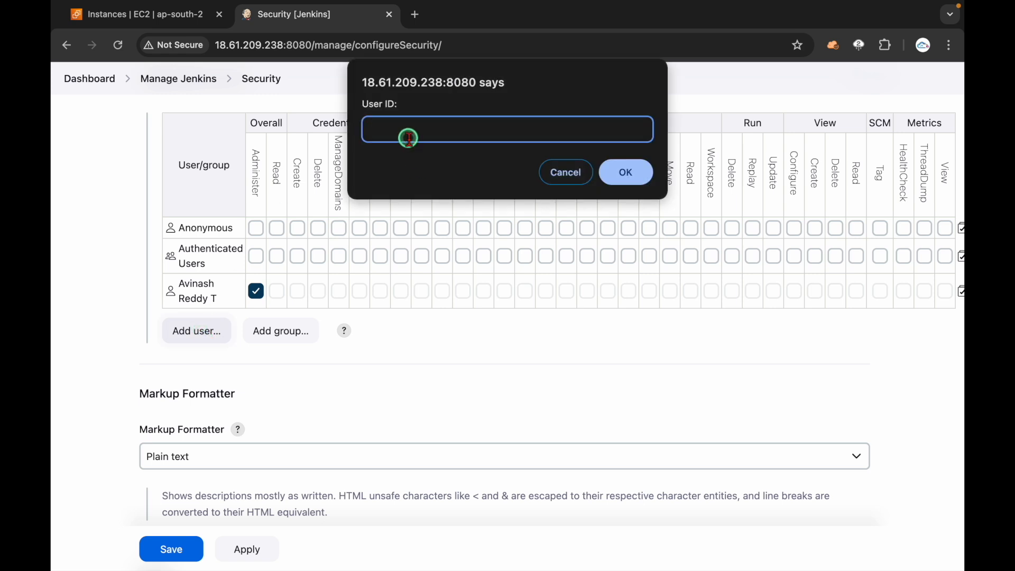
{"action": "type", "text": "anudeep"}
{"action": "left_click", "coordinate": [625, 172]}
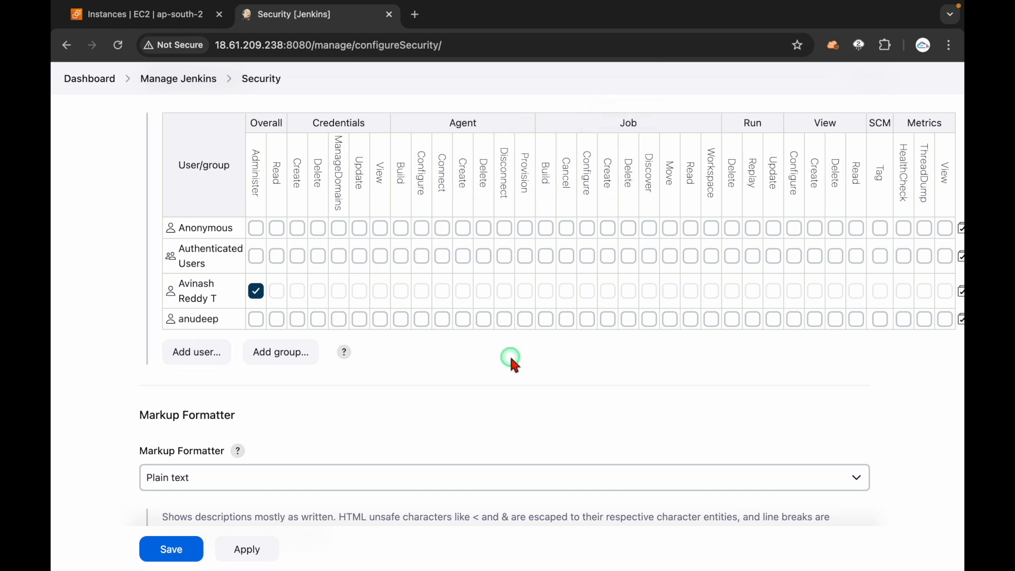
{"action": "left_click", "coordinate": [198, 352]}
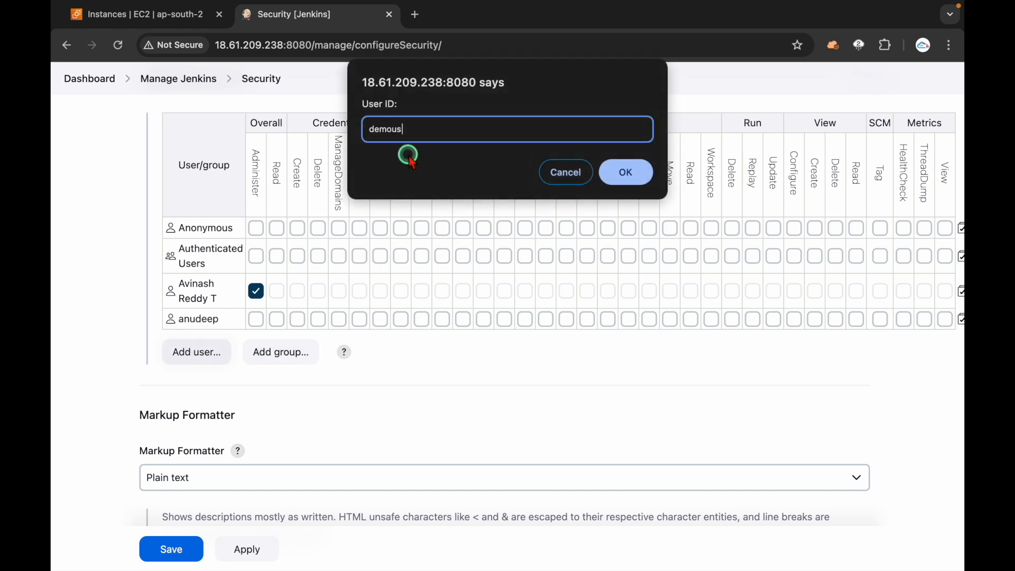
{"action": "left_click", "coordinate": [625, 173]}
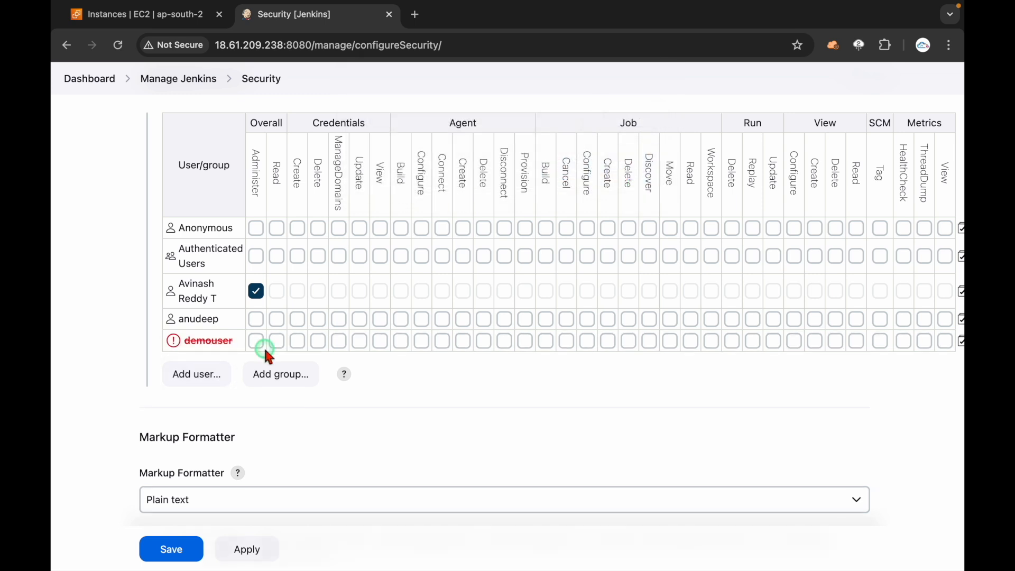
{"action": "mouse_move", "coordinate": [216, 342]}
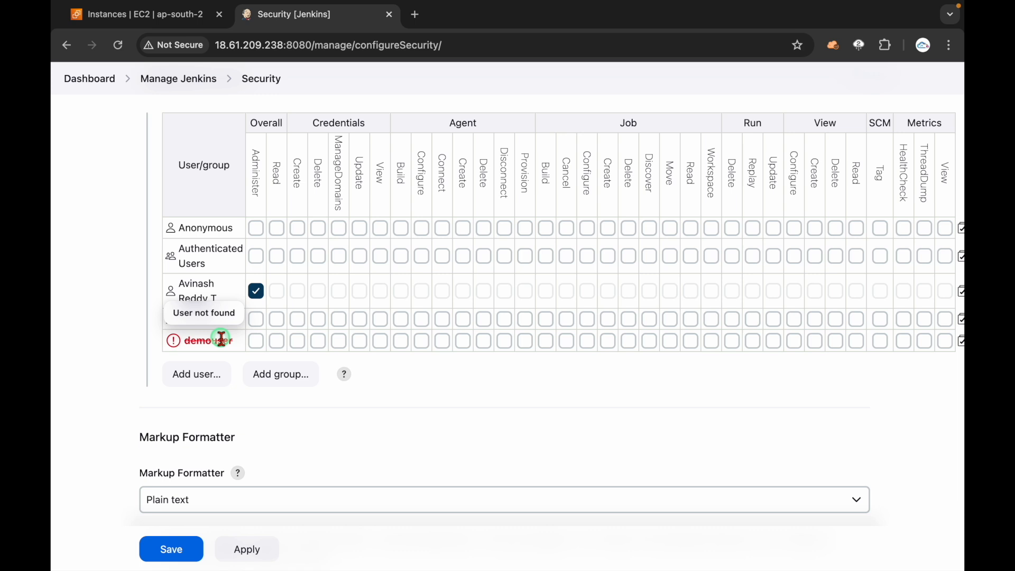
{"action": "scroll", "coordinate": [222, 338], "scroll_direction": "right", "scroll_amount": 2}
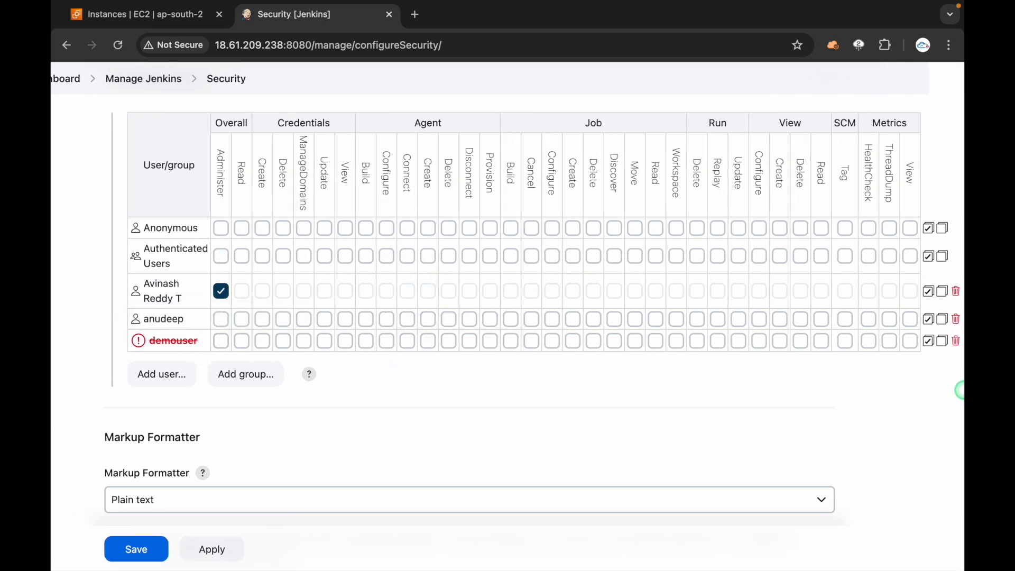
Step: Delete the 'demouser' row, grant the second user Overall Read, and apply the matrix
{"action": "left_click", "coordinate": [955, 340]}
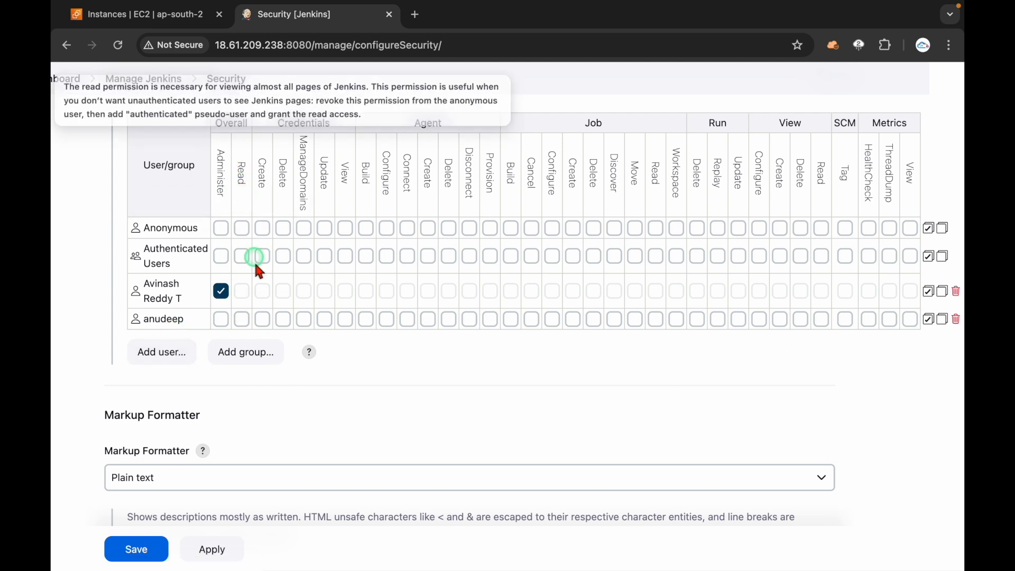
{"action": "left_click", "coordinate": [242, 319]}
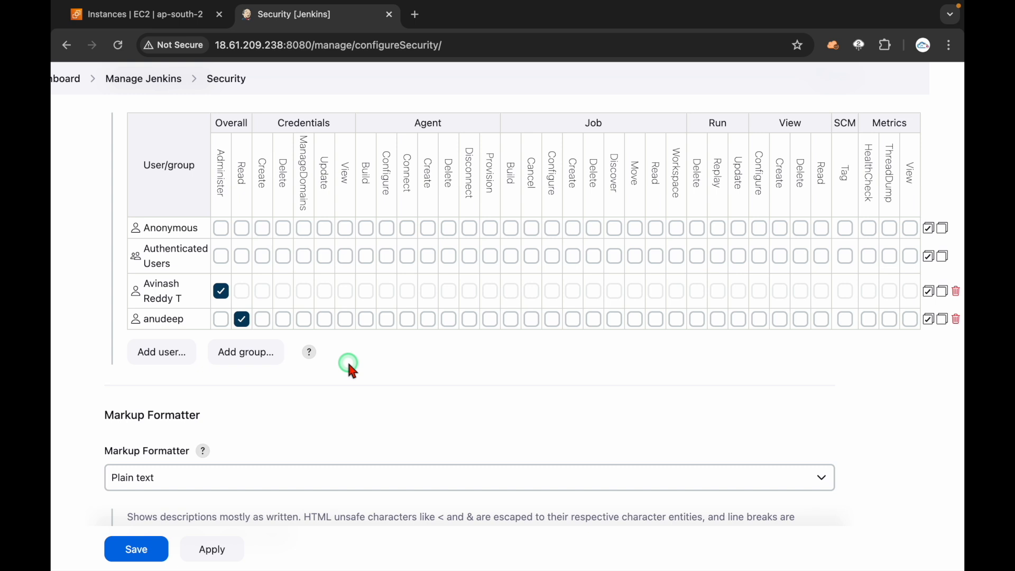
{"action": "left_click", "coordinate": [221, 544]}
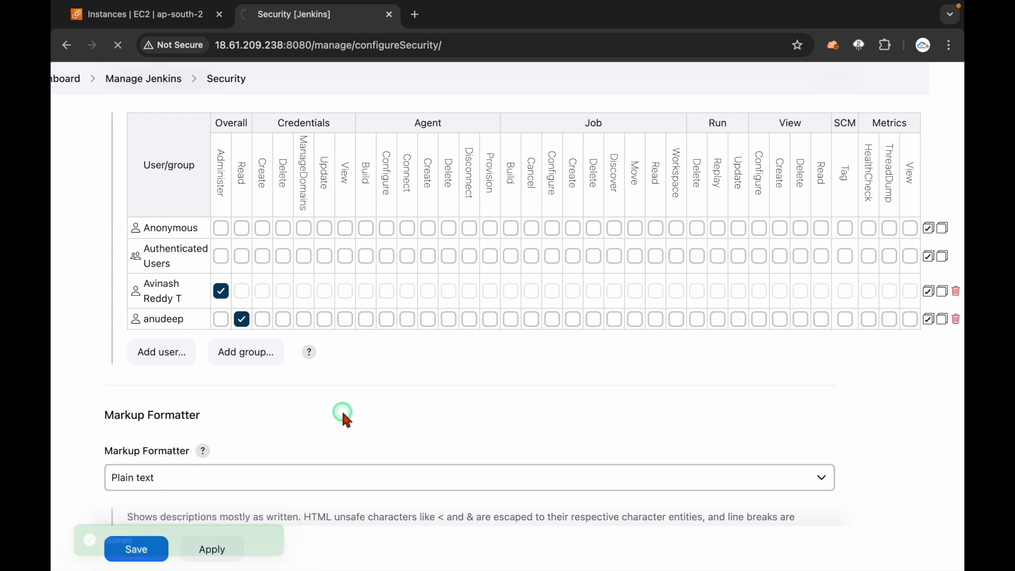
{"action": "scroll", "coordinate": [533, 401], "scroll_direction": "down", "scroll_amount": 4}
{"action": "left_click", "coordinate": [428, 382]}
{"action": "scroll", "coordinate": [429, 382], "scroll_direction": "down", "scroll_amount": 5}
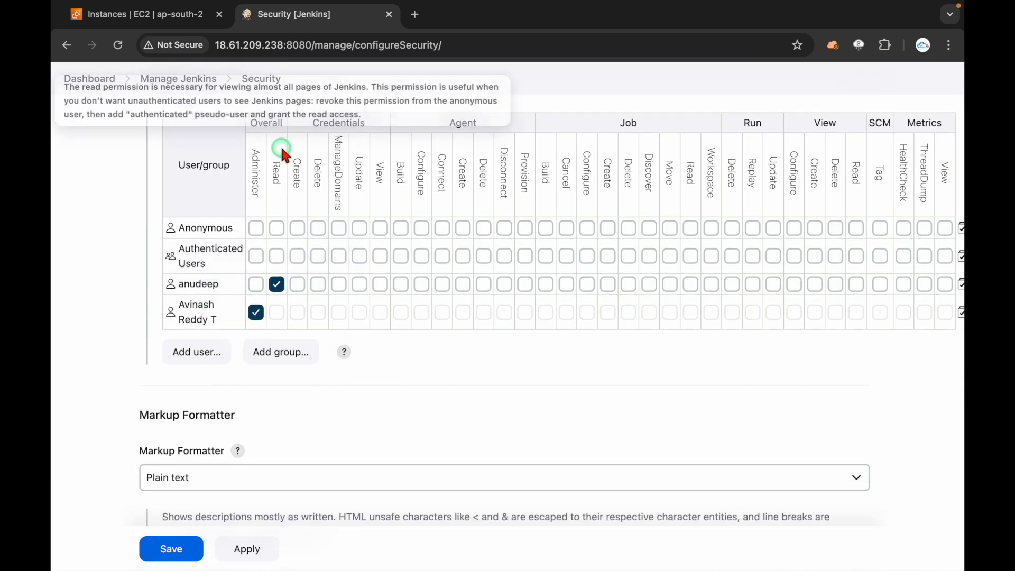
{"action": "key", "text": "ctrl+Right"}
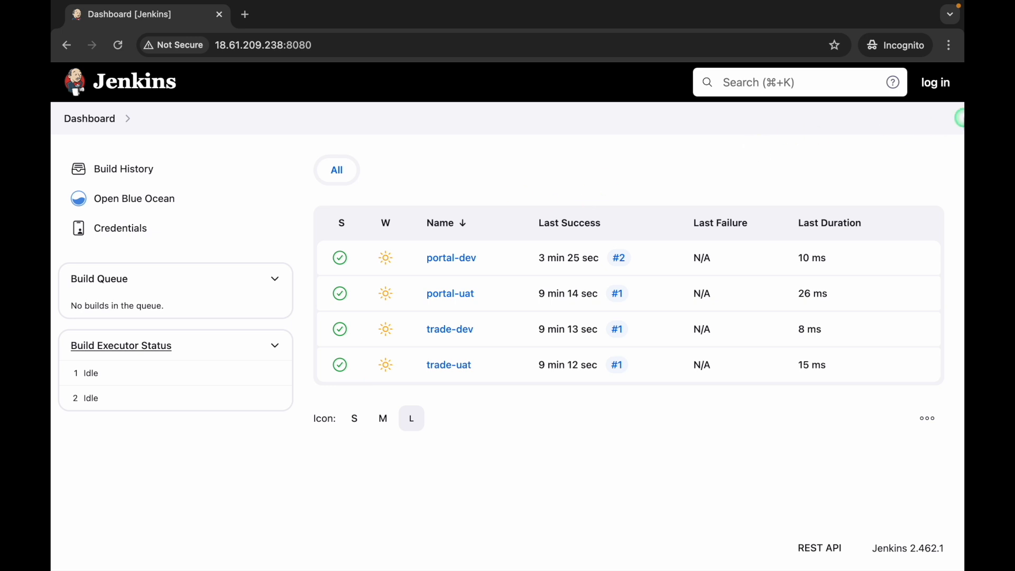
Step: Sign in as the second user with that account's password
{"action": "left_click", "coordinate": [937, 85]}
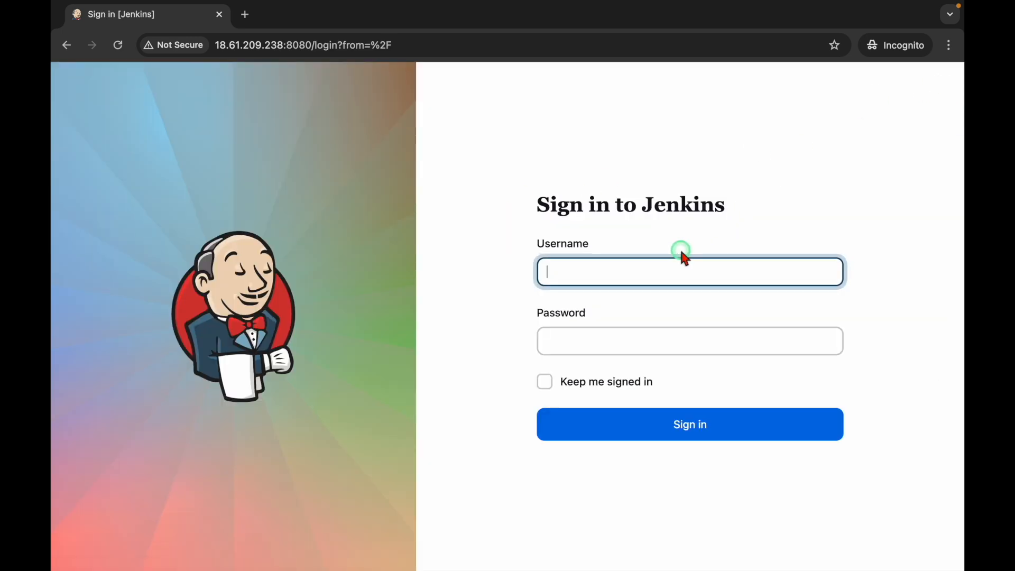
{"action": "type", "text": "anudeep"}
{"action": "key", "text": "Tab"}
{"action": "type", "text": "••"}
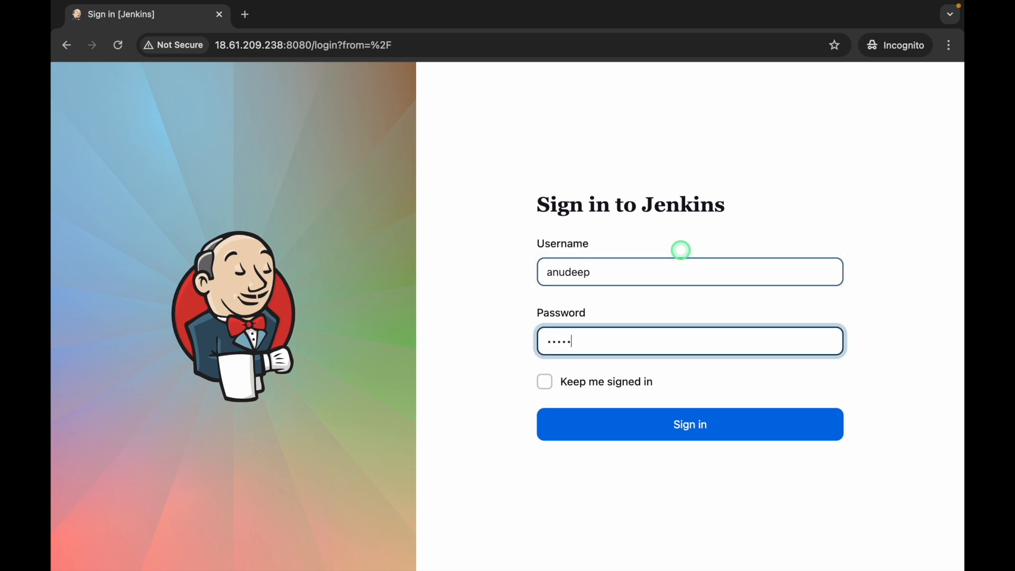
{"action": "type", "text": "•••••"}
{"action": "key", "text": "Return"}
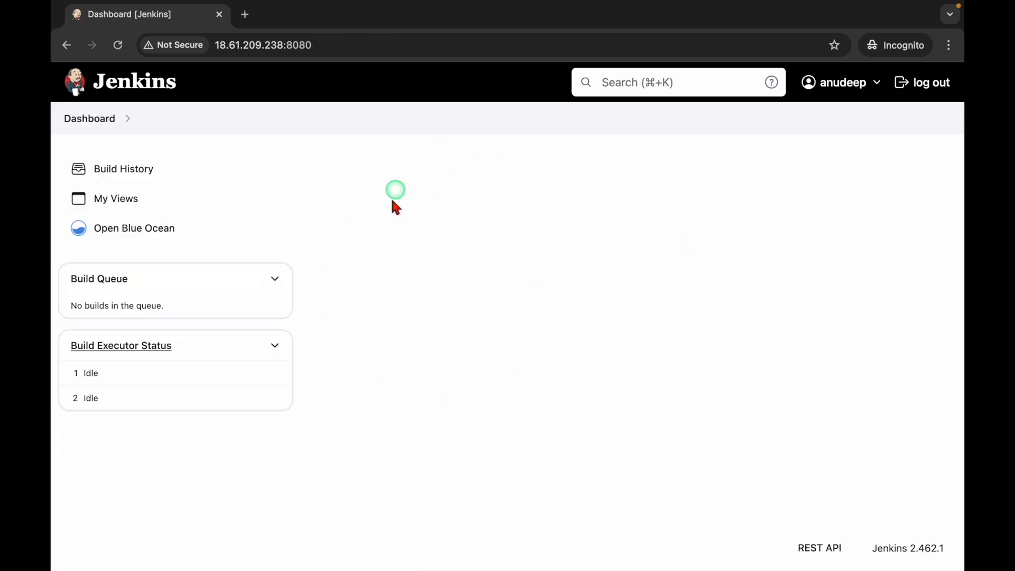
Step: Check that Build History, My Views and the Dashboard show no jobs for this user
{"action": "left_click", "coordinate": [110, 167]}
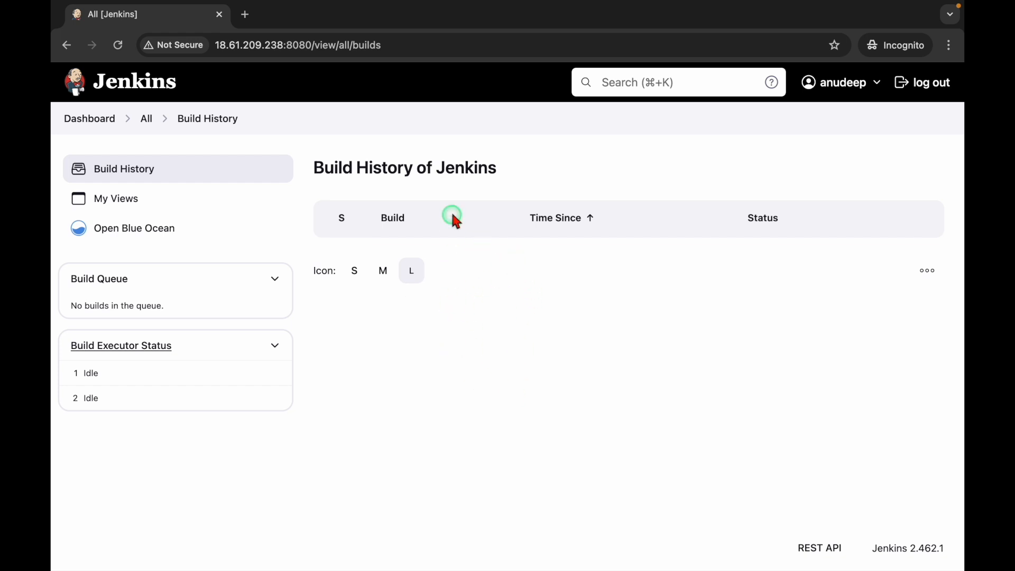
{"action": "left_click", "coordinate": [124, 205]}
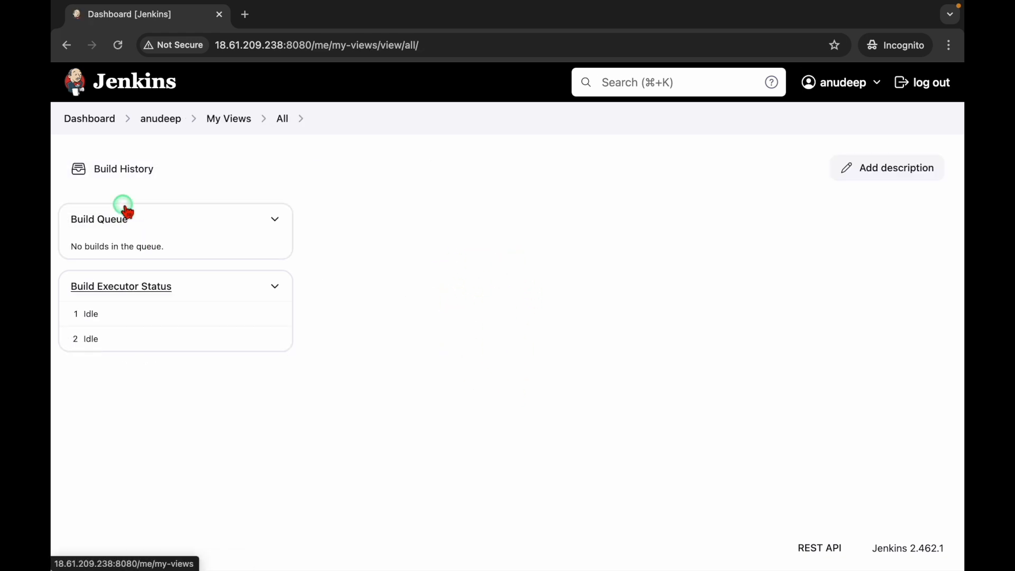
{"action": "left_click", "coordinate": [100, 119]}
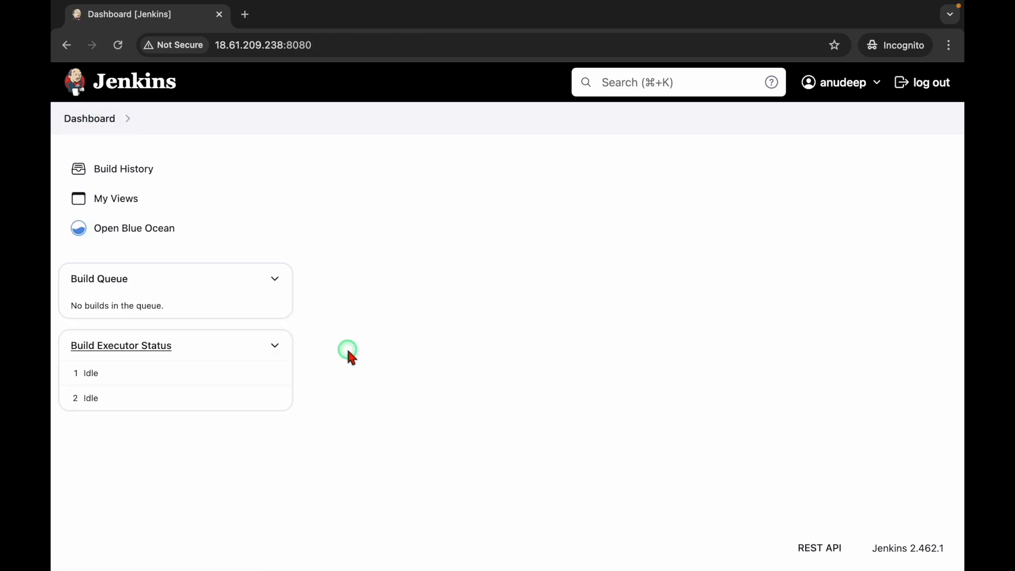
{"action": "key", "text": "ctrl+Left"}
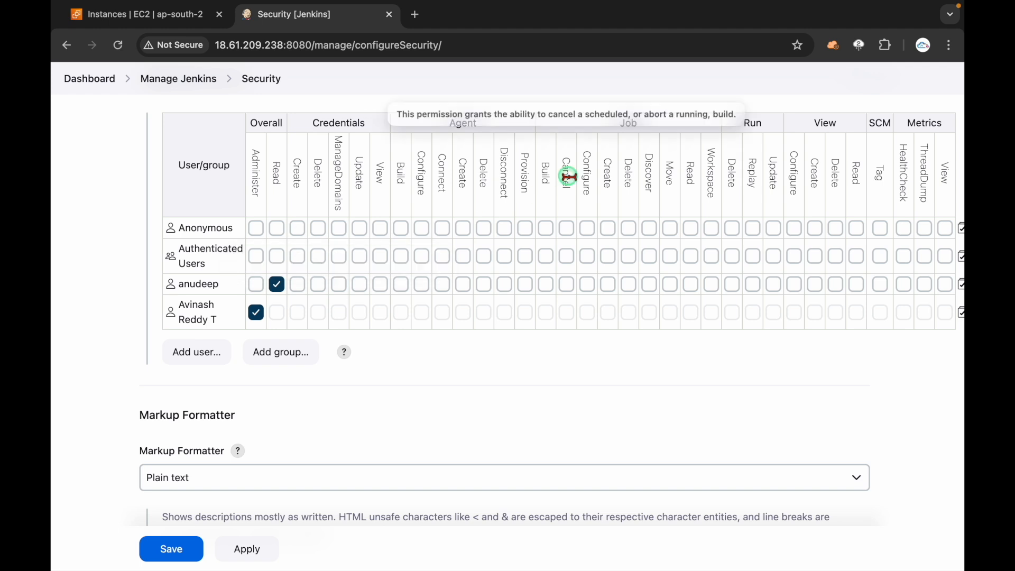
Step: Grant the second user Job Read in the matrix, apply, and reload their dashboard
{"action": "left_click_drag", "start_coordinate": [618, 125], "coordinate": [650, 125]}
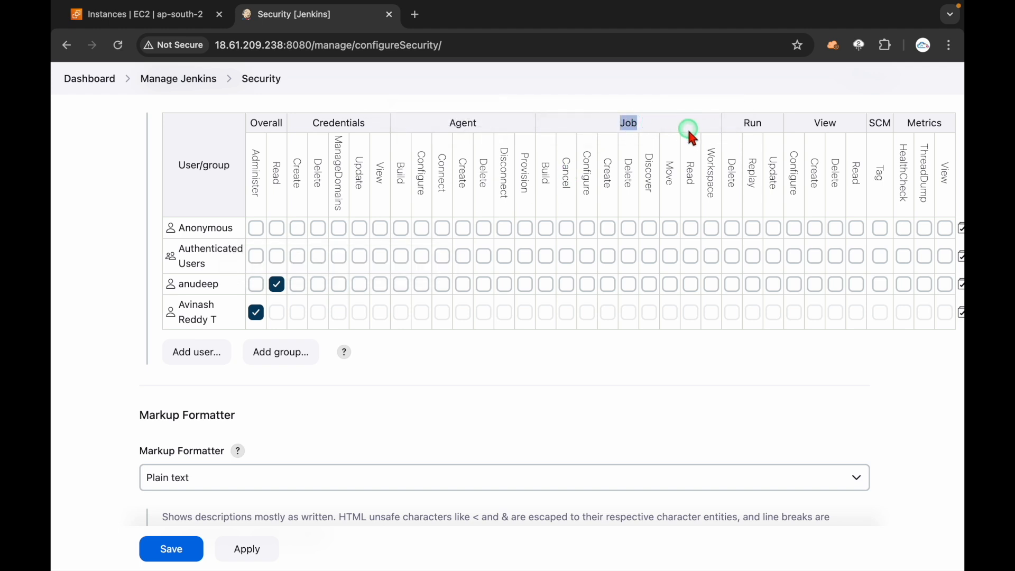
{"action": "left_click", "coordinate": [691, 284]}
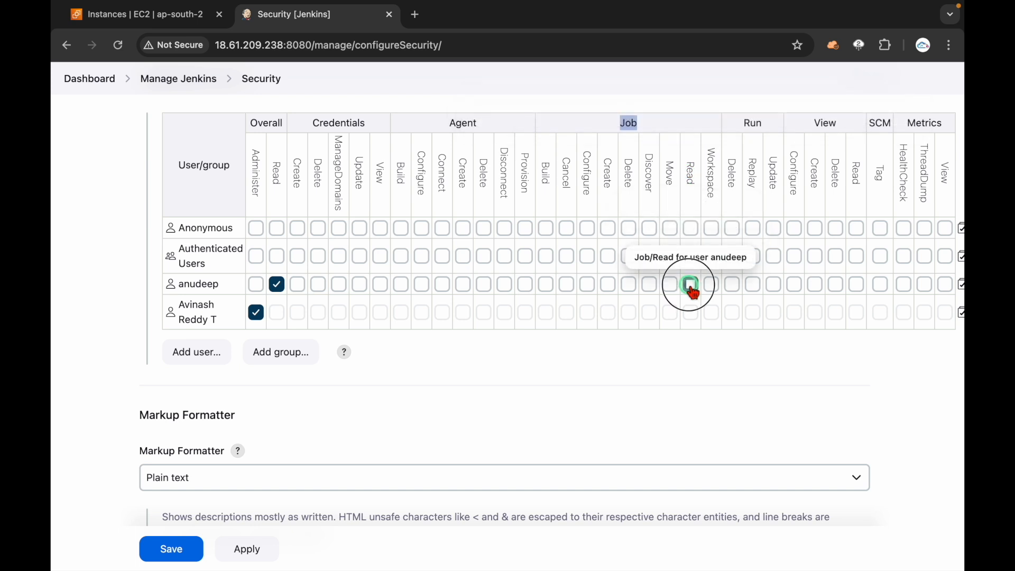
{"action": "left_click", "coordinate": [251, 554]}
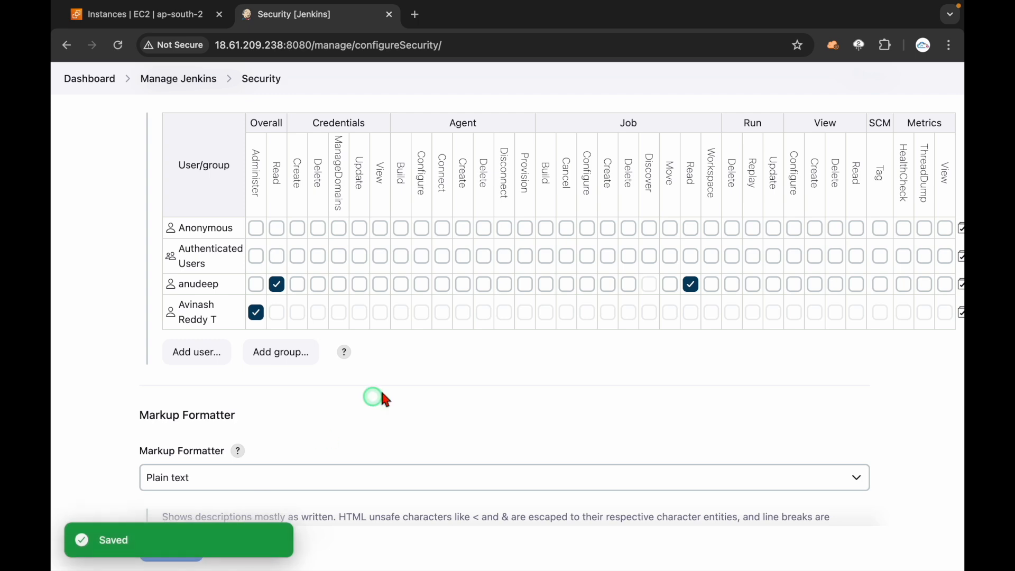
{"action": "key", "text": "ctrl+Right"}
{"action": "left_click", "coordinate": [118, 45]}
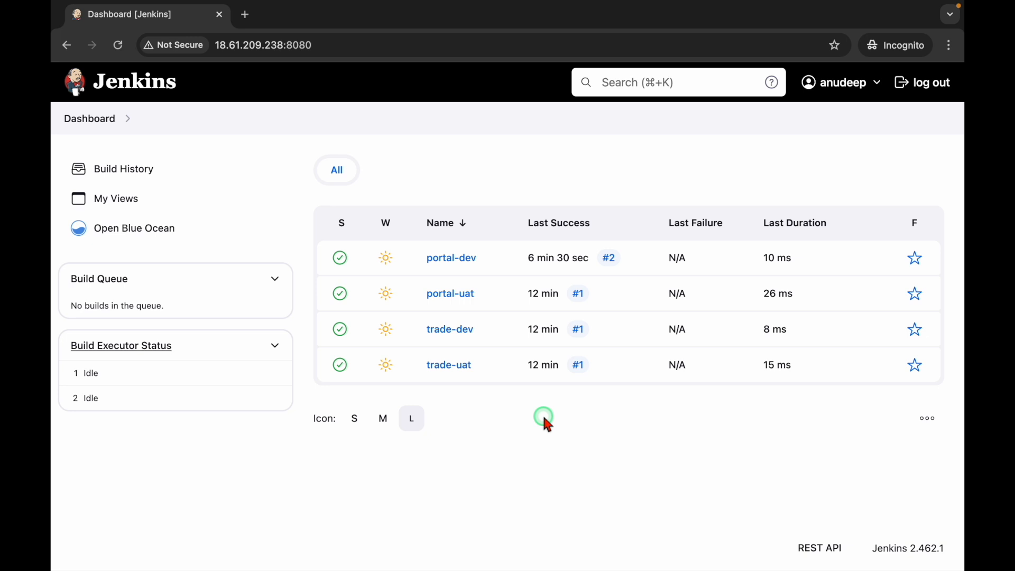
Step: As the limited user, view portal-dev build #2's console output, then return to portal-dev
{"action": "left_click", "coordinate": [458, 258]}
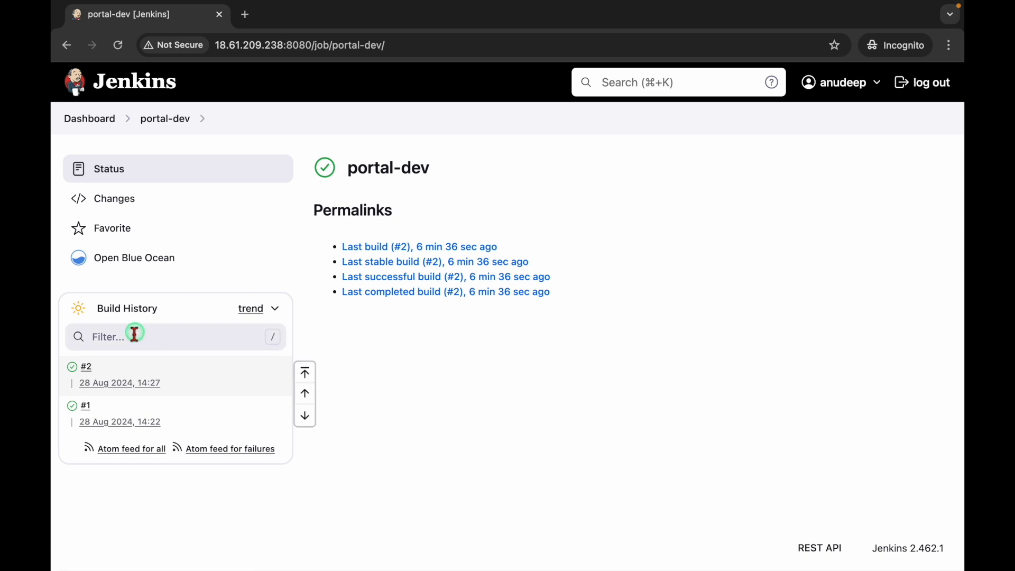
{"action": "left_click", "coordinate": [85, 366]}
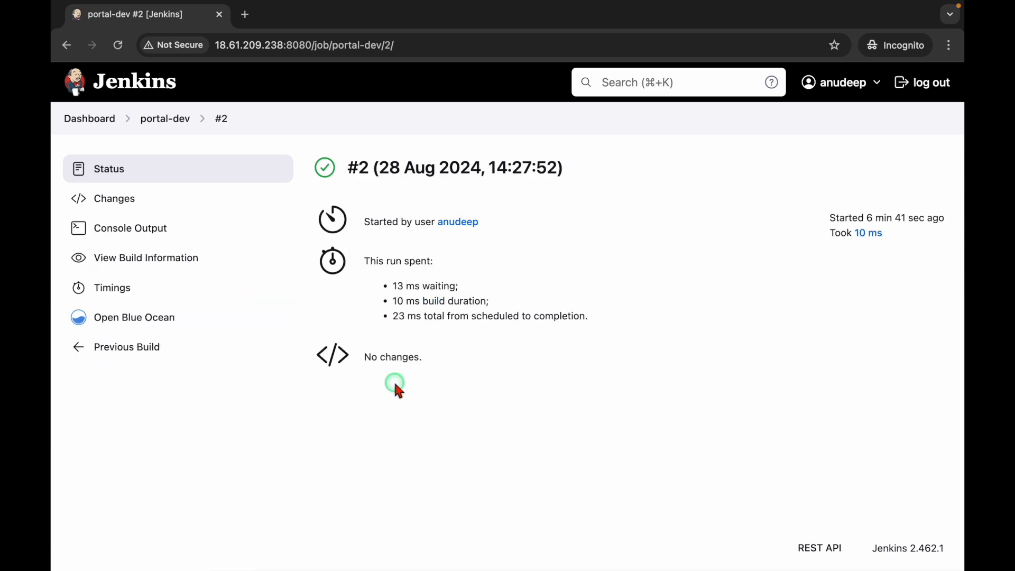
{"action": "left_click", "coordinate": [148, 231]}
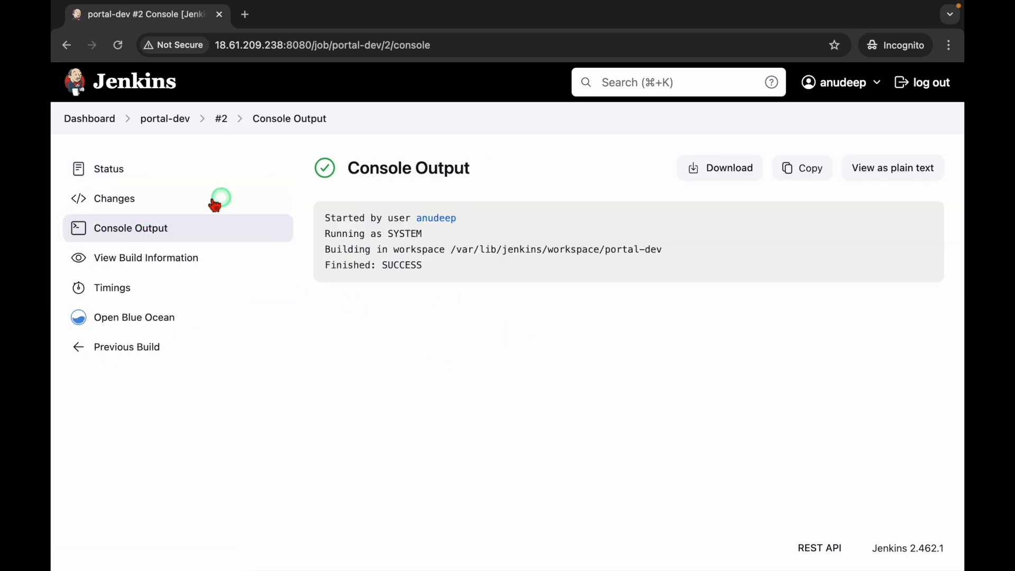
{"action": "left_click", "coordinate": [156, 120]}
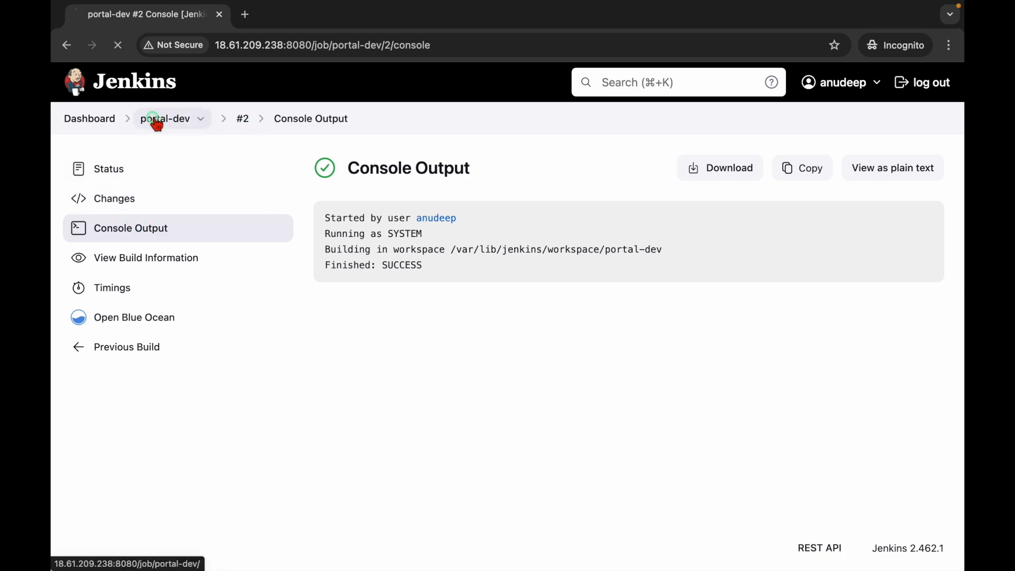
Step: Grant the limited user Job Delete, apply it, and reload portal-dev as that user to confirm
{"action": "left_click", "coordinate": [96, 126]}
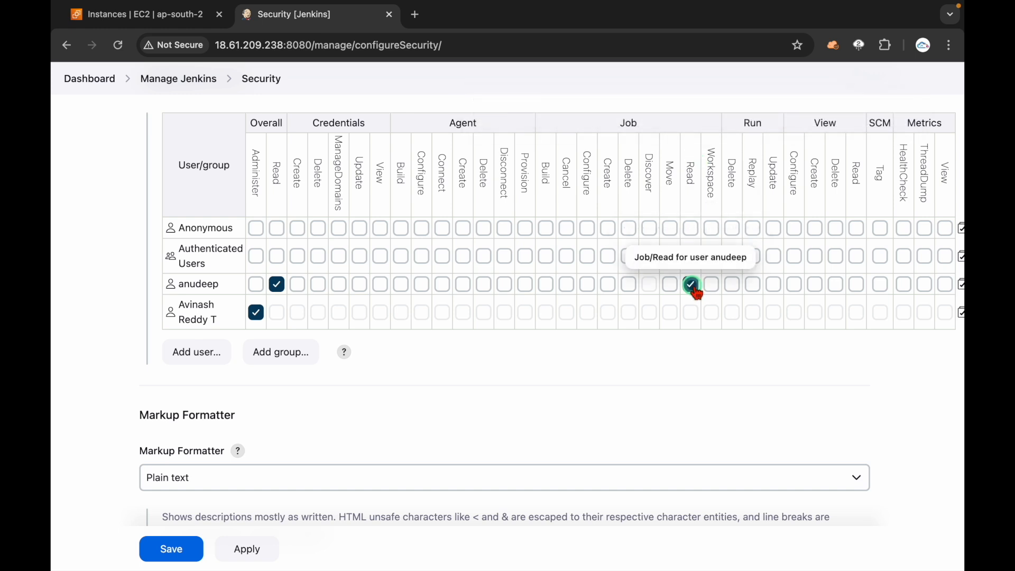
{"action": "left_click", "coordinate": [628, 284]}
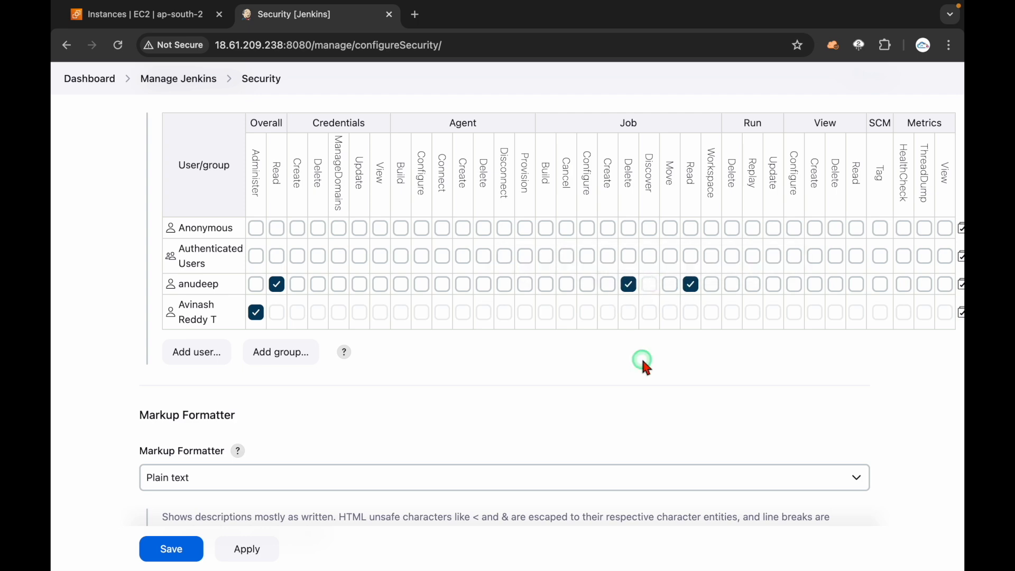
{"action": "left_click", "coordinate": [247, 549]}
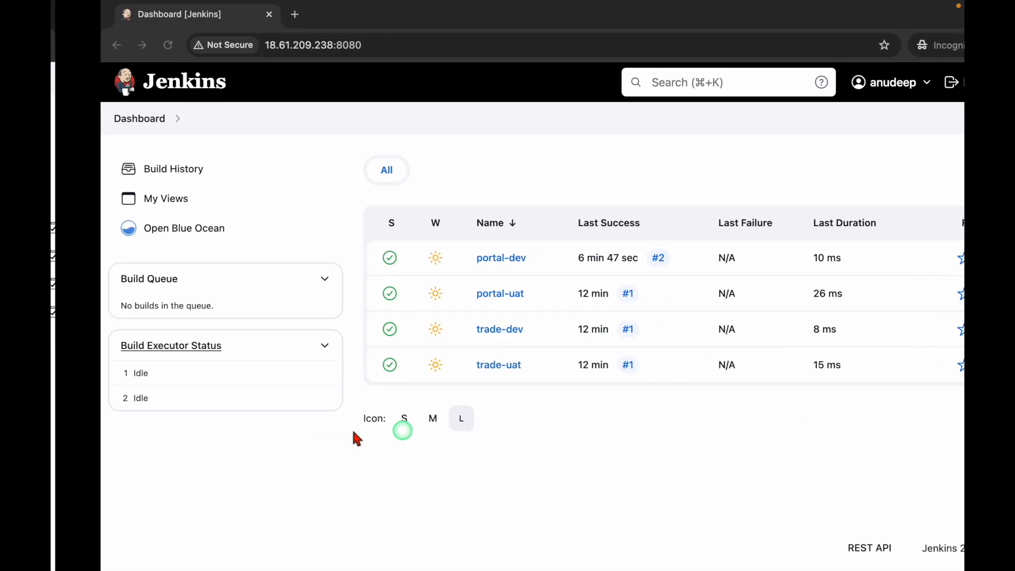
{"action": "left_click", "coordinate": [118, 47]}
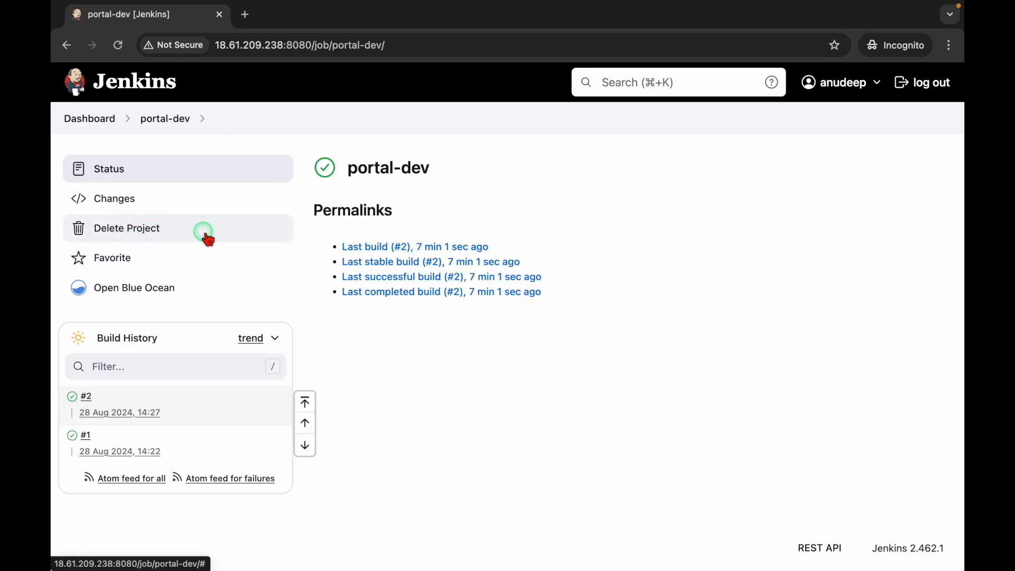
{"action": "key", "text": "ctrl+Left"}
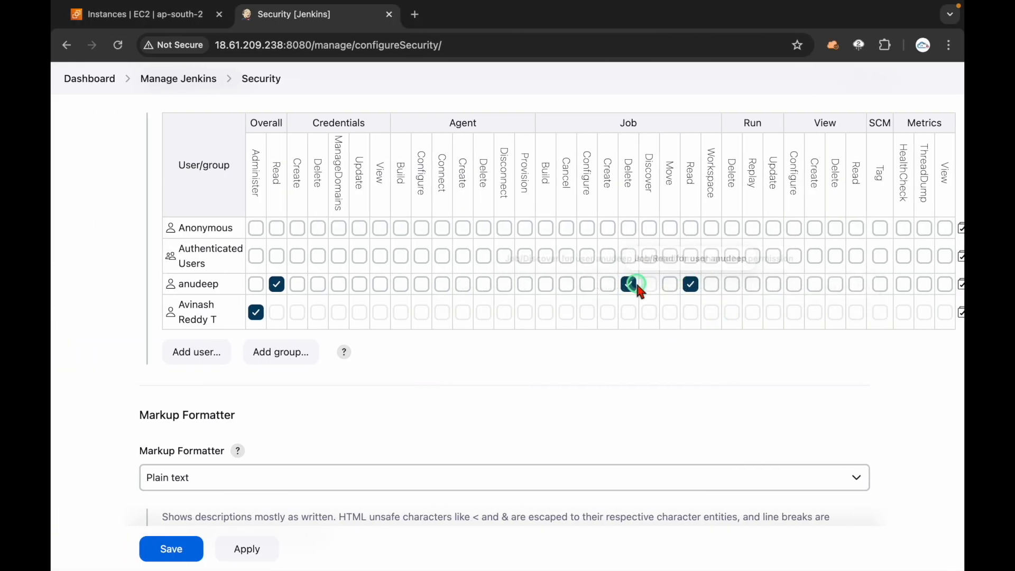
Step: Remove the user's Job Delete permission again and save the security matrix
{"action": "left_click", "coordinate": [628, 285]}
{"action": "left_click", "coordinate": [629, 284]}
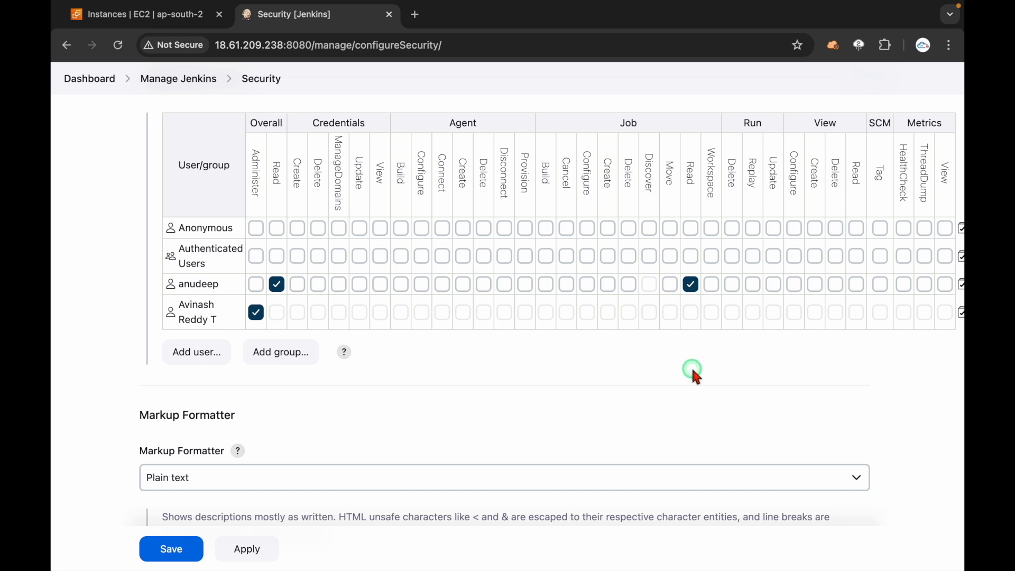
{"action": "scroll", "coordinate": [693, 372], "scroll_direction": "up", "scroll_amount": 3}
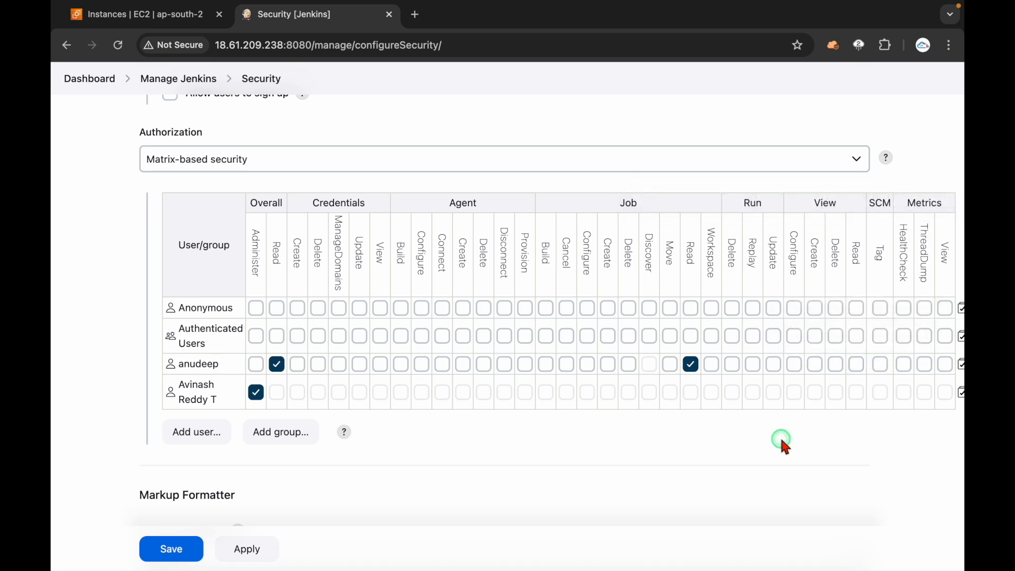
{"action": "left_click", "coordinate": [172, 549]}
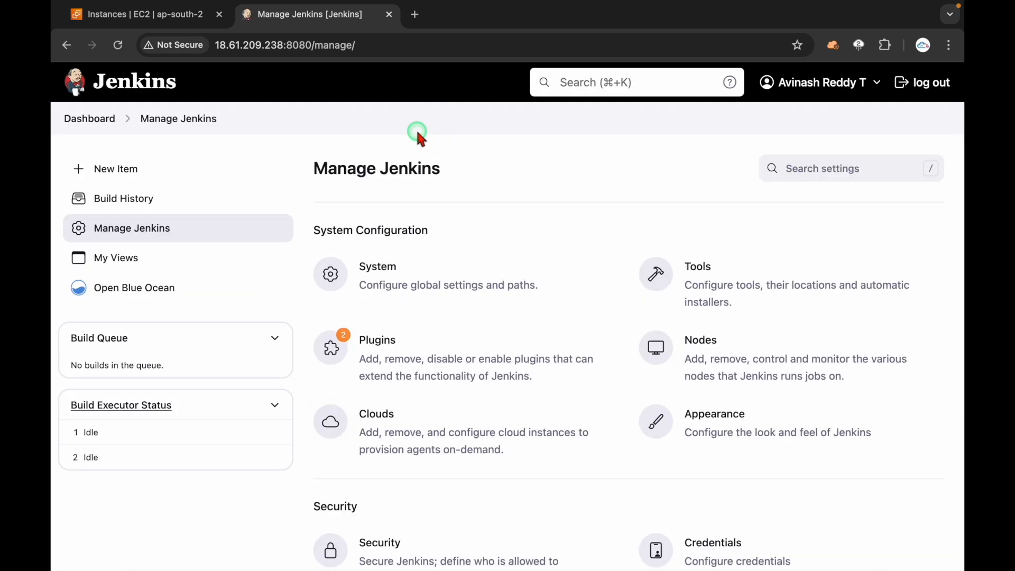
Step: On the job dashboard, annotate portal-dev and portal-uat as group 1
{"action": "left_click", "coordinate": [96, 119]}
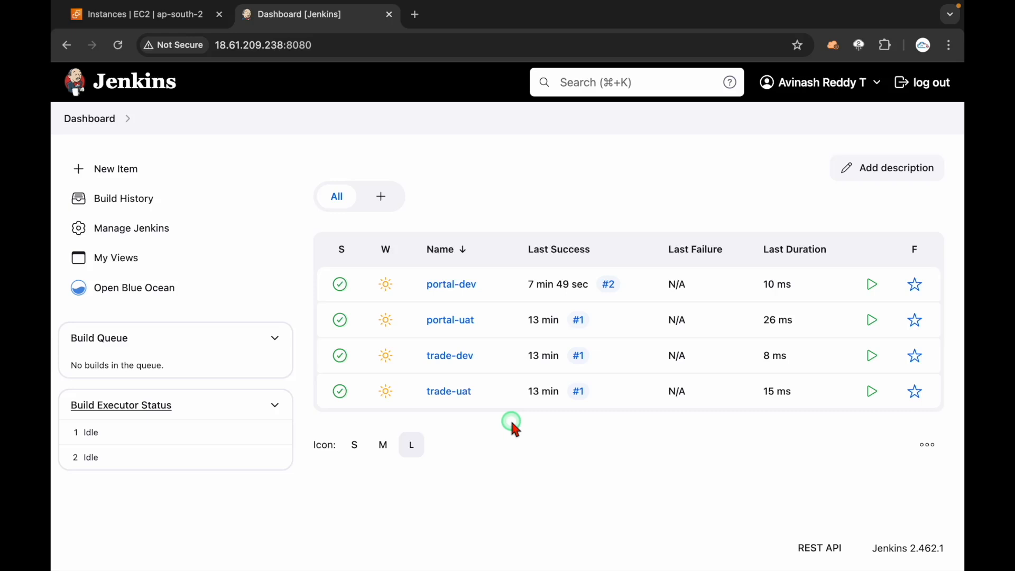
{"action": "key", "text": "ctrl+a"}
{"action": "mouse_move", "coordinate": [422, 303]}
{"action": "left_mouse_down"}
{"action": "mouse_move", "coordinate": [459, 256]}
{"action": "mouse_move", "coordinate": [410, 313]}
{"action": "mouse_move", "coordinate": [483, 304]}
{"action": "left_mouse_up"}
{"action": "mouse_move", "coordinate": [517, 258]}
{"action": "left_mouse_down"}
{"action": "mouse_move", "coordinate": [525, 301]}
{"action": "mouse_move", "coordinate": [607, 249]}
{"action": "mouse_move", "coordinate": [594, 233]}
{"action": "mouse_move", "coordinate": [619, 221]}
{"action": "left_mouse_up"}
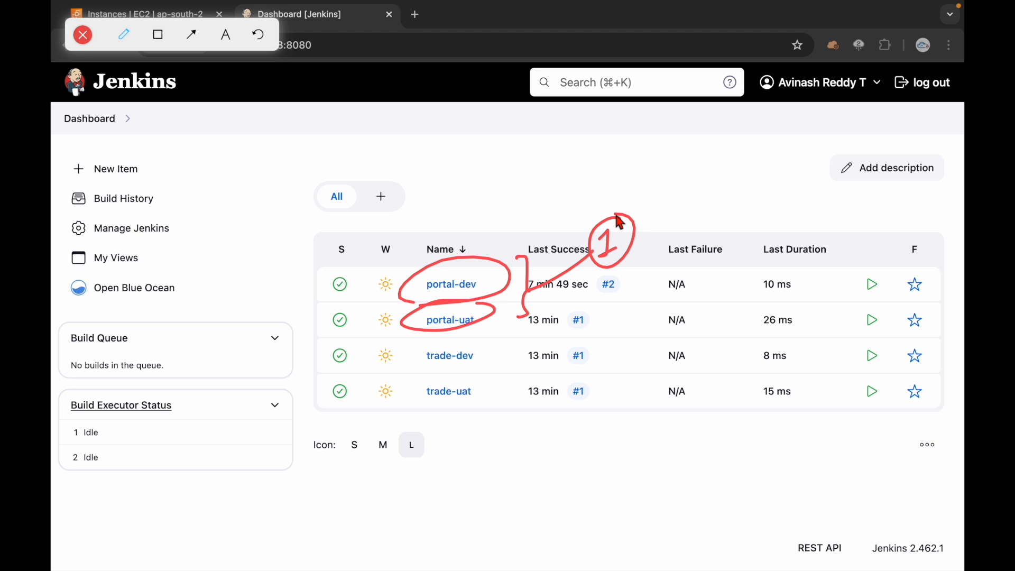
Step: Mark trade-dev and trade-uat in blue as group 2, clear the annotations, and open Manage Jenkins
{"action": "left_click", "coordinate": [124, 35]}
{"action": "left_click", "coordinate": [259, 72]}
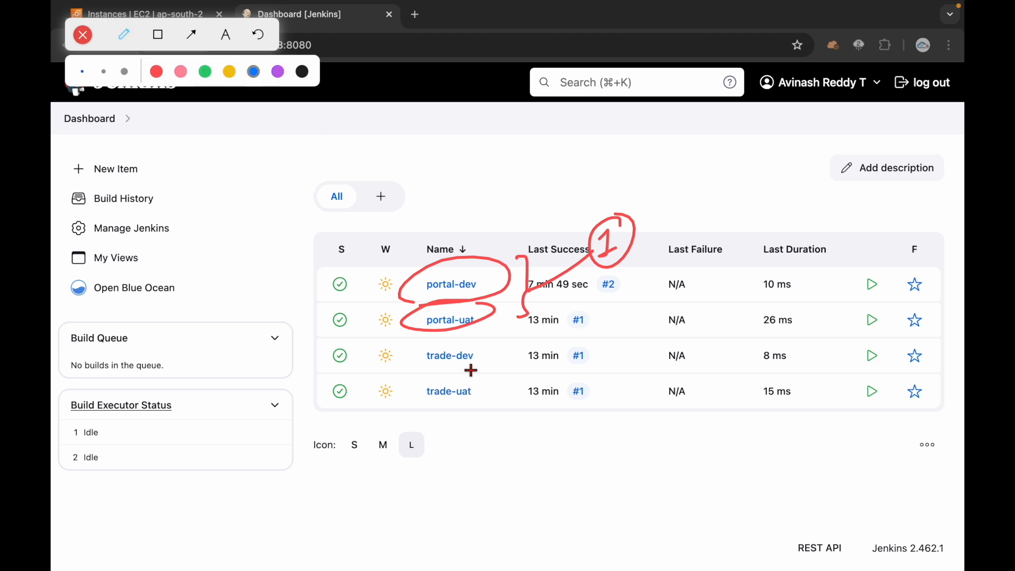
{"action": "mouse_move", "coordinate": [416, 374]}
{"action": "left_mouse_down"}
{"action": "mouse_move", "coordinate": [457, 343]}
{"action": "mouse_move", "coordinate": [481, 408]}
{"action": "mouse_move", "coordinate": [491, 378]}
{"action": "left_mouse_up"}
{"action": "mouse_move", "coordinate": [507, 337]}
{"action": "left_mouse_down"}
{"action": "mouse_move", "coordinate": [523, 367]}
{"action": "mouse_move", "coordinate": [517, 415]}
{"action": "left_mouse_up"}
{"action": "mouse_move", "coordinate": [526, 367]}
{"action": "left_mouse_down"}
{"action": "mouse_move", "coordinate": [607, 362]}
{"action": "mouse_move", "coordinate": [620, 338]}
{"action": "left_mouse_up"}
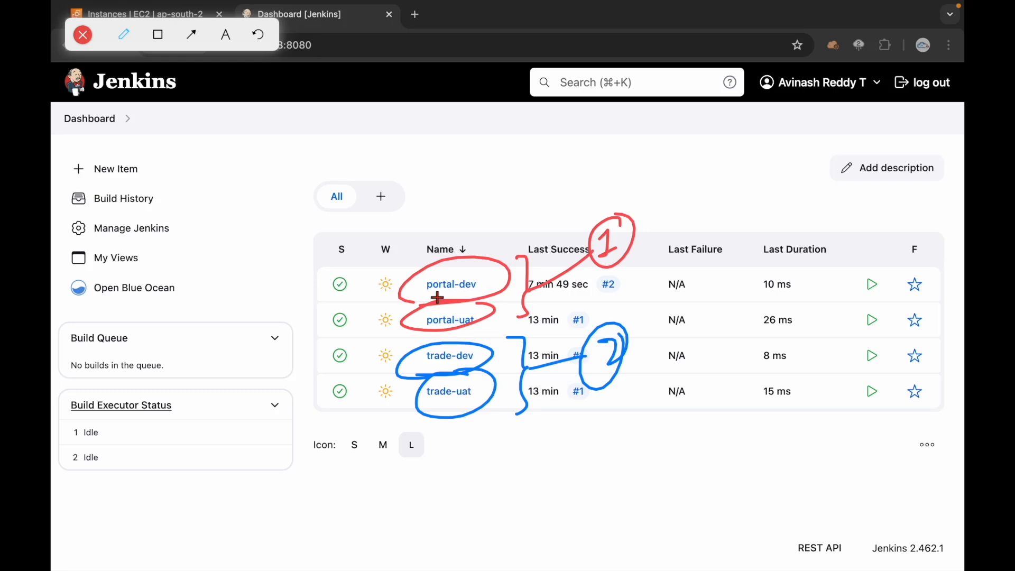
{"action": "left_click_drag", "start_coordinate": [385, 273], "coordinate": [386, 329]}
{"action": "key", "text": "Escape"}
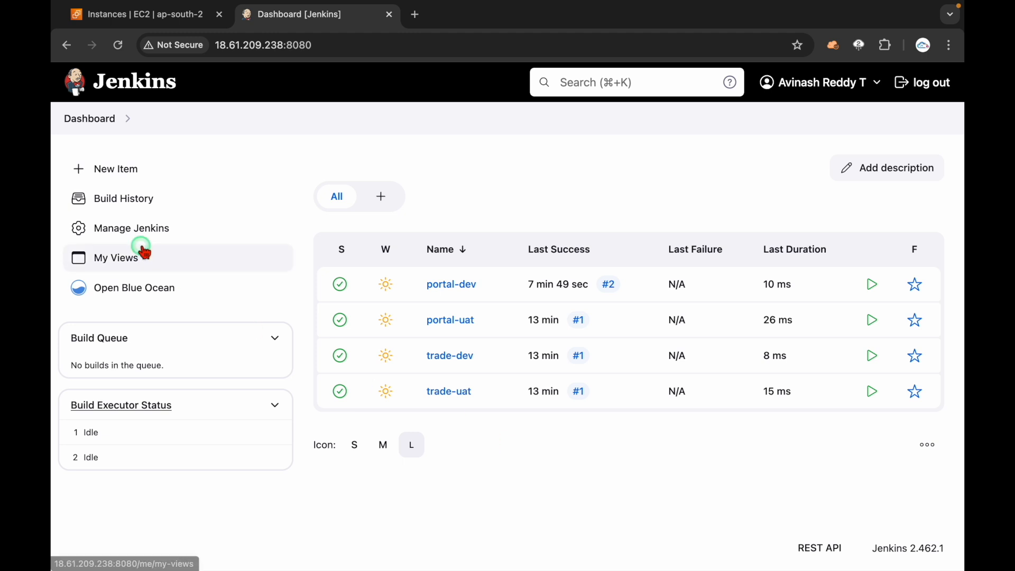
{"action": "left_click", "coordinate": [126, 231]}
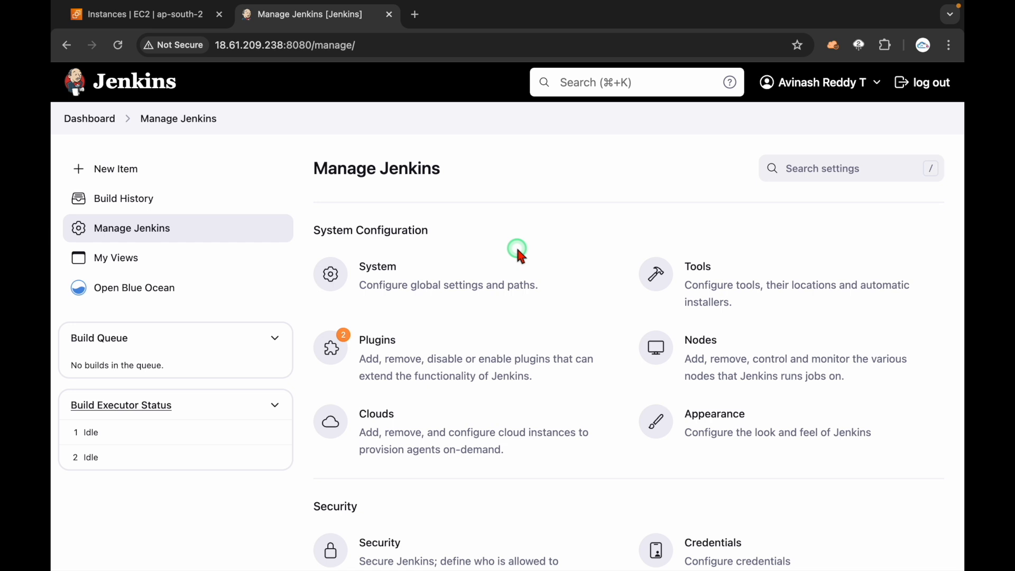
Step: Open the global Security settings and start adding a group, then cancel the prompt
{"action": "scroll", "coordinate": [520, 256], "scroll_direction": "down", "scroll_amount": 5}
{"action": "scroll", "coordinate": [268, 386], "scroll_direction": "down", "scroll_amount": 1}
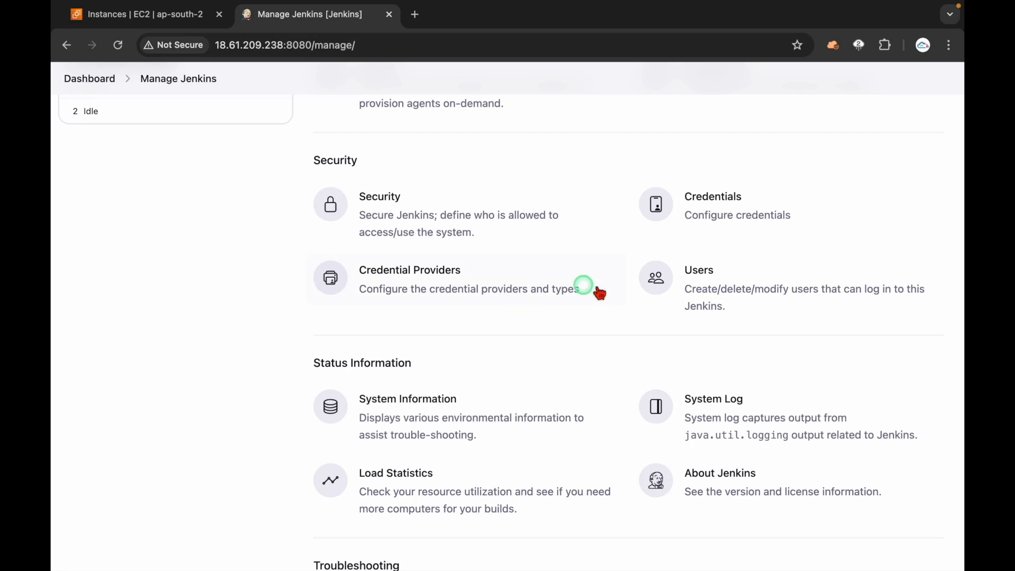
{"action": "left_click", "coordinate": [389, 223]}
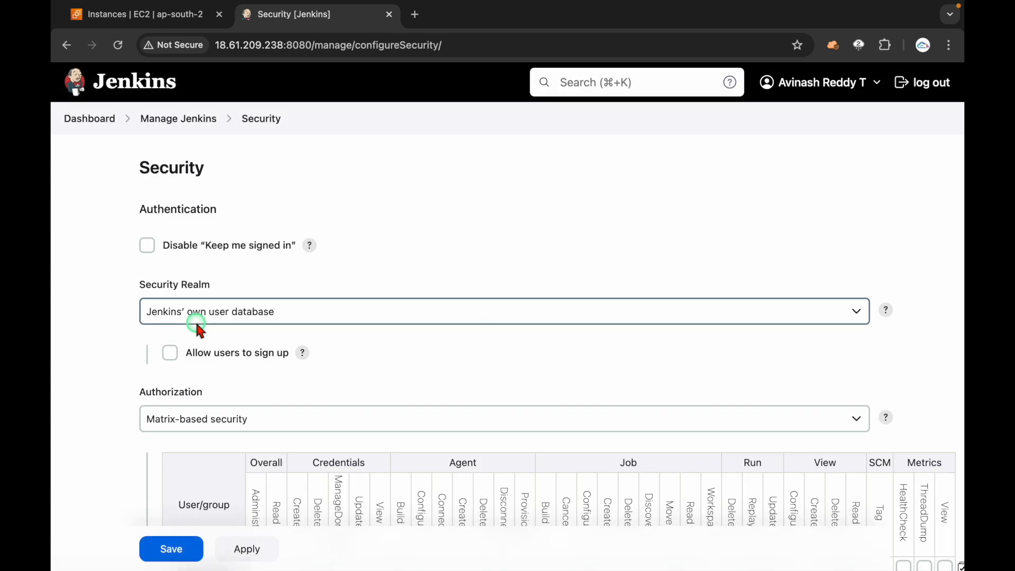
{"action": "scroll", "coordinate": [339, 315], "scroll_direction": "down", "scroll_amount": 2}
{"action": "scroll", "coordinate": [231, 358], "scroll_direction": "down", "scroll_amount": 5}
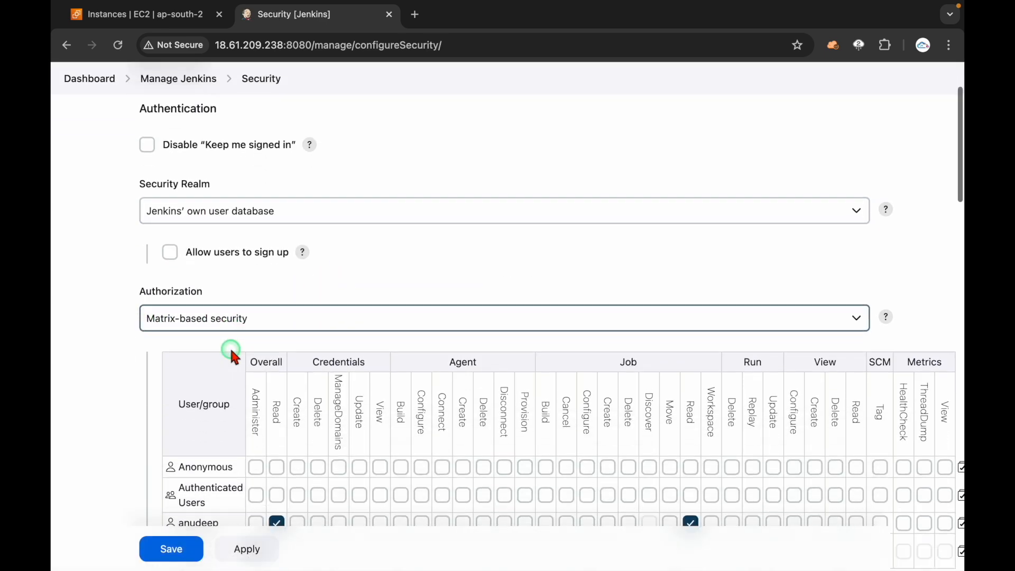
{"action": "scroll", "coordinate": [309, 318], "scroll_direction": "down", "scroll_amount": 6}
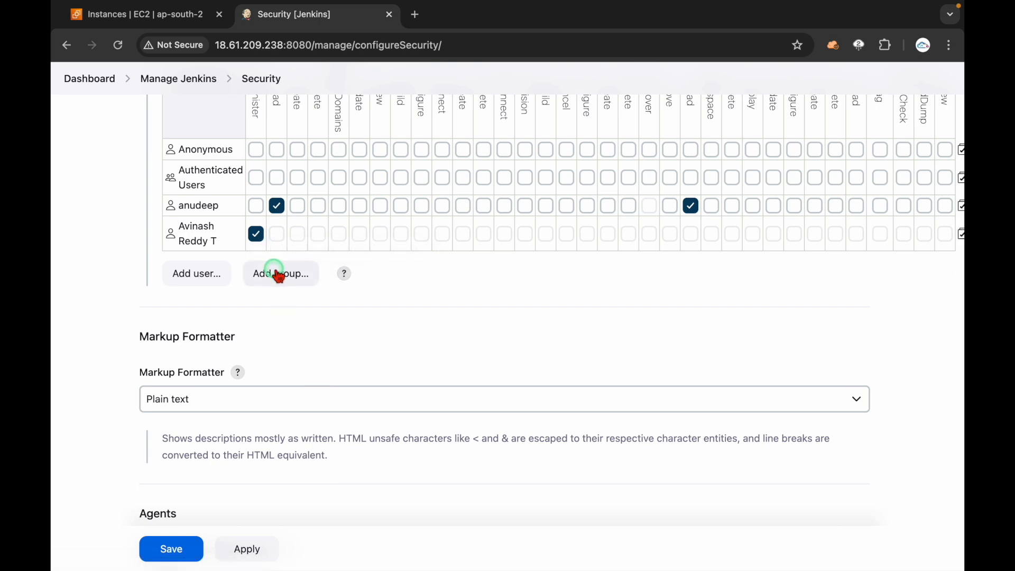
{"action": "left_click", "coordinate": [279, 275]}
{"action": "left_click", "coordinate": [566, 174]}
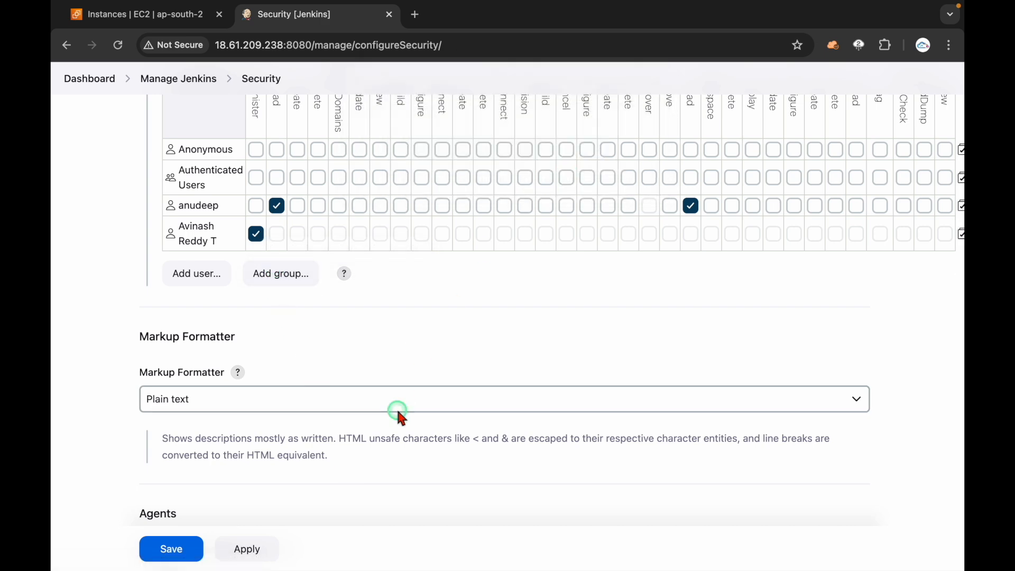
Step: Leave the Security page without saving and open the Users list
{"action": "scroll", "coordinate": [369, 342], "scroll_direction": "up", "scroll_amount": 15}
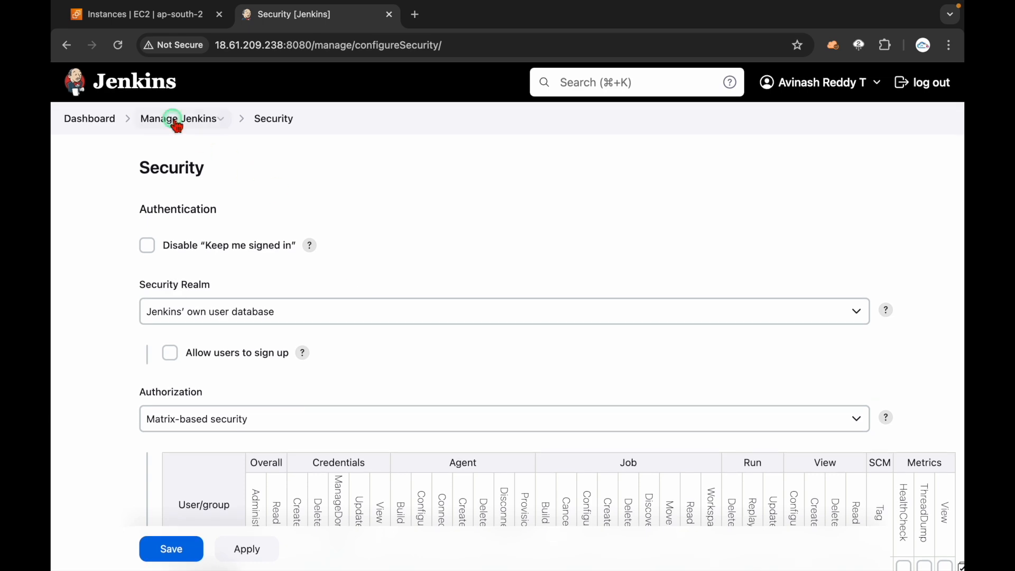
{"action": "left_click", "coordinate": [174, 123]}
{"action": "left_click", "coordinate": [544, 240]}
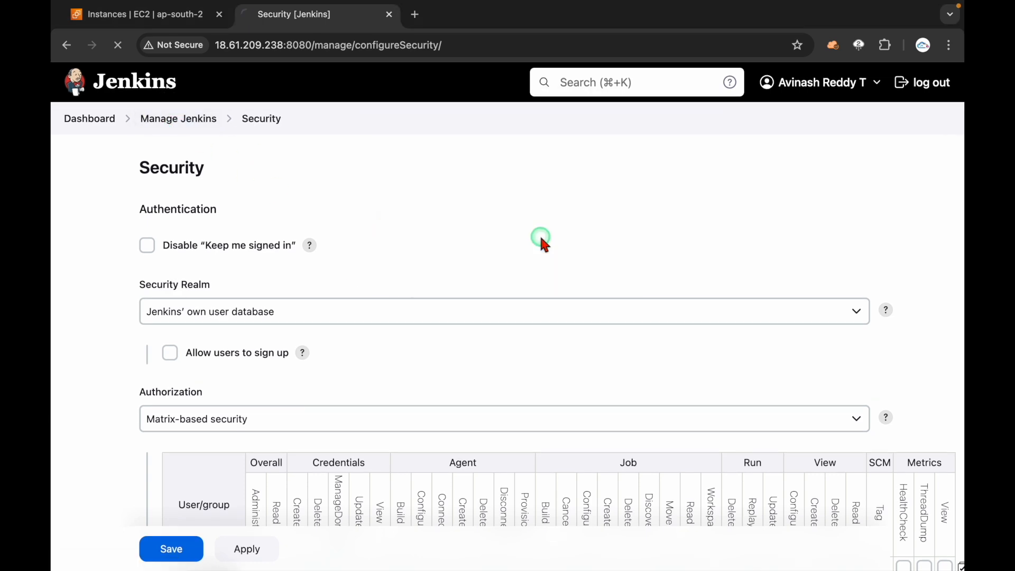
{"action": "scroll", "coordinate": [410, 352], "scroll_direction": "down", "scroll_amount": 5}
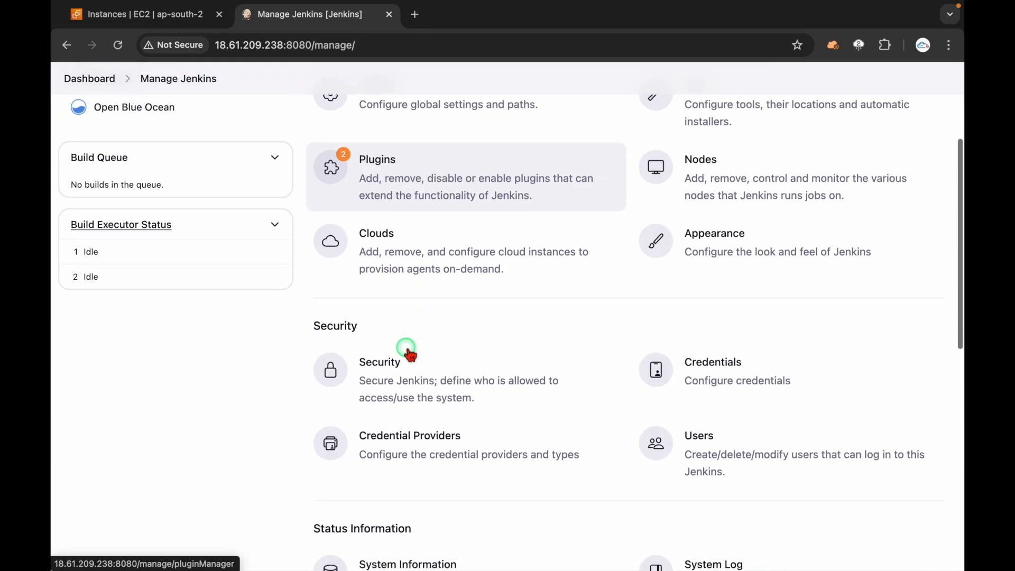
{"action": "left_click", "coordinate": [695, 381]}
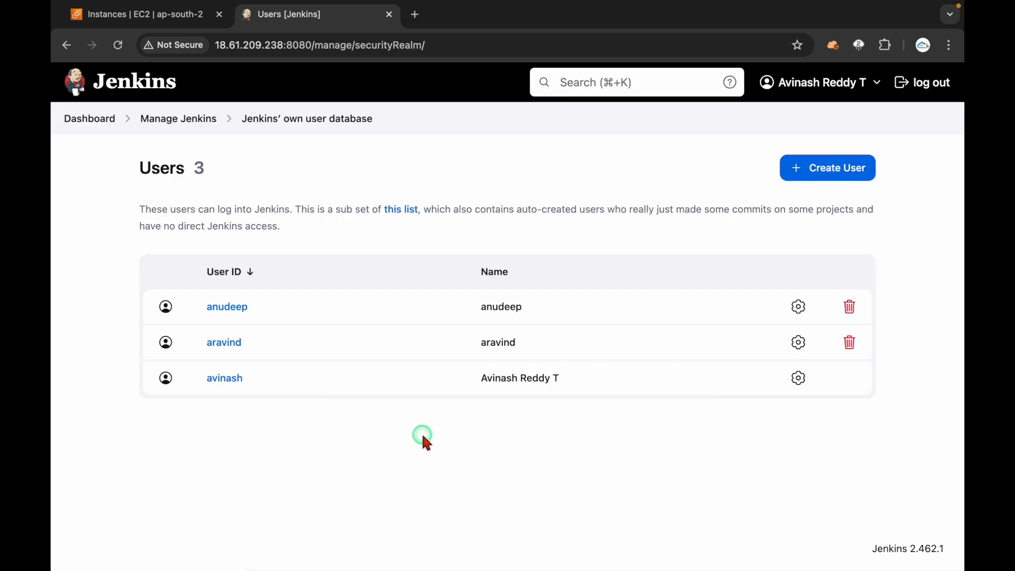
Step: Inspect the second user's configuration and password fields unchanged, then go back to Manage Jenkins
{"action": "left_click", "coordinate": [233, 348]}
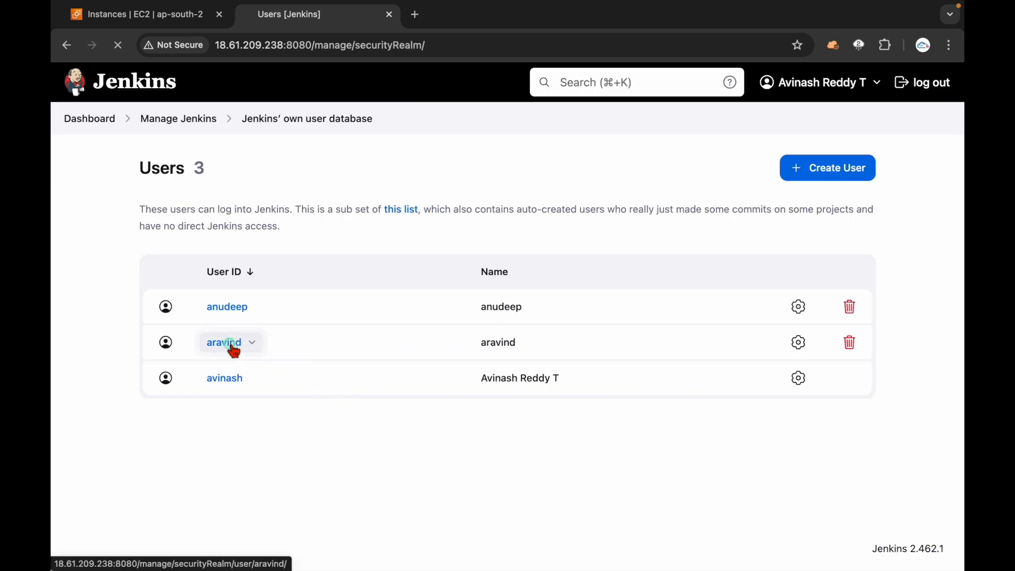
{"action": "left_click", "coordinate": [120, 234]}
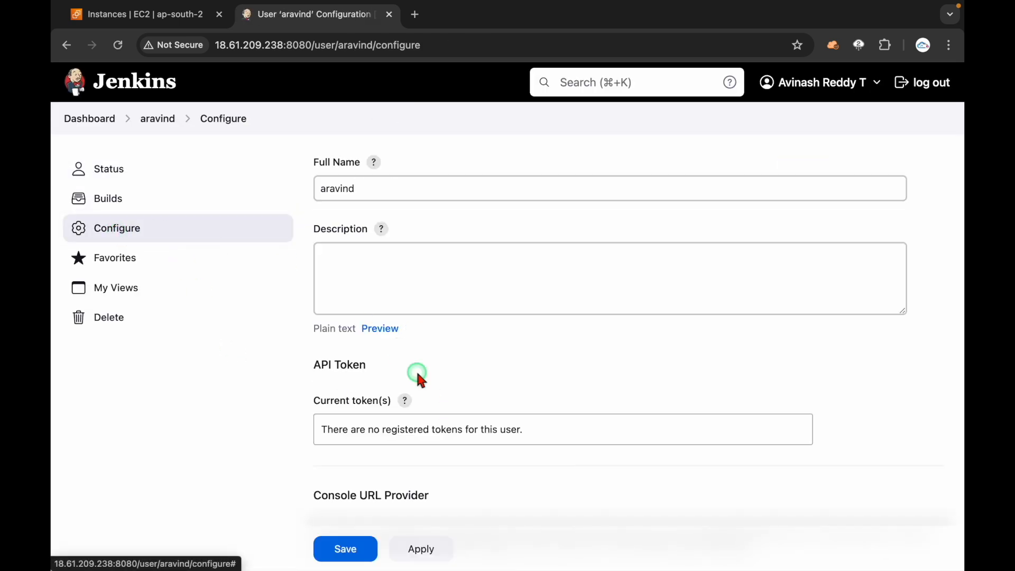
{"action": "scroll", "coordinate": [415, 373], "scroll_direction": "down", "scroll_amount": 15}
{"action": "scroll", "coordinate": [416, 370], "scroll_direction": "down", "scroll_amount": 3}
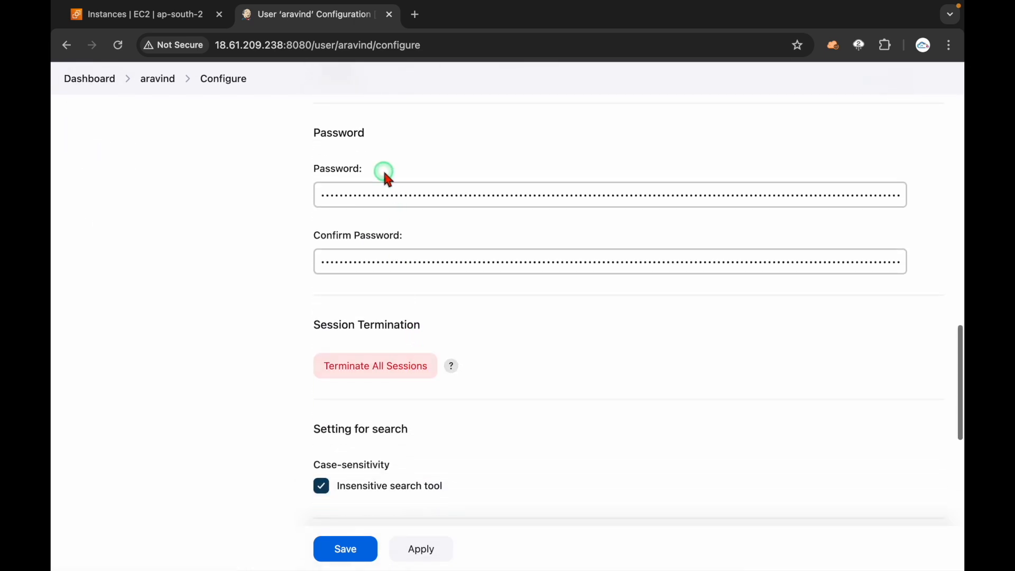
{"action": "left_click", "coordinate": [385, 195]}
{"action": "double_click", "coordinate": [387, 194]}
{"action": "double_click", "coordinate": [395, 252]}
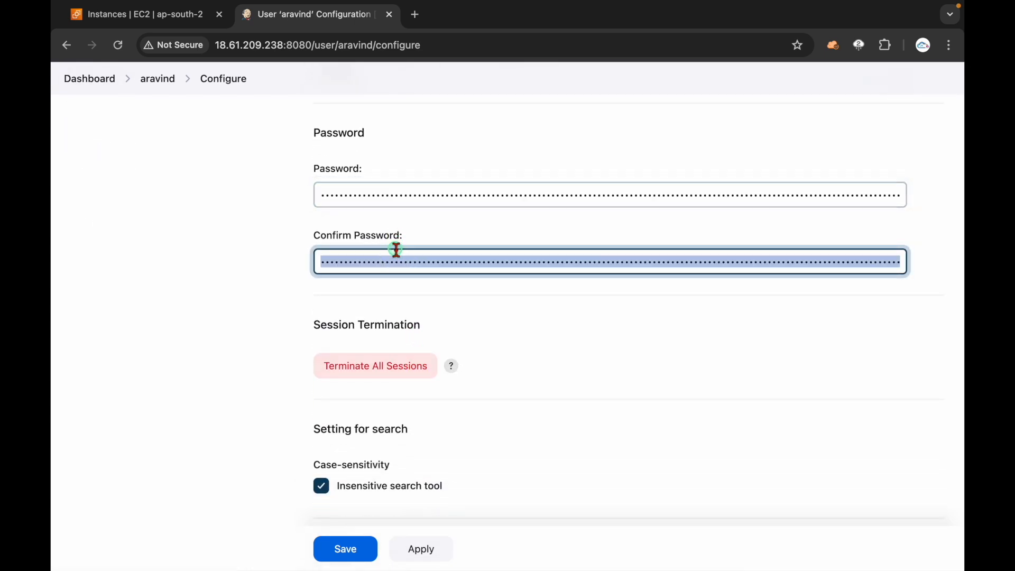
{"action": "left_click", "coordinate": [66, 45]}
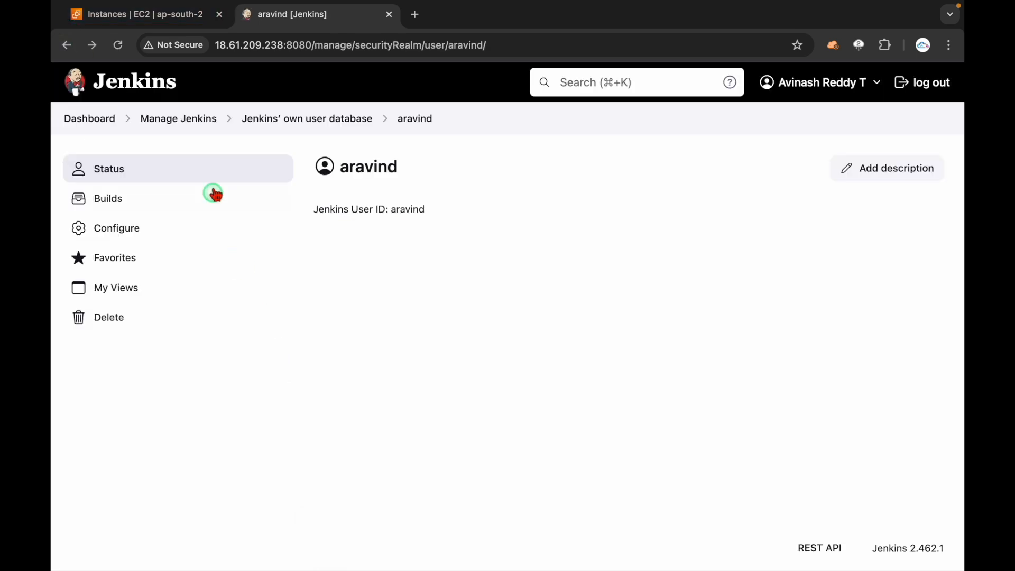
{"action": "left_click", "coordinate": [186, 125]}
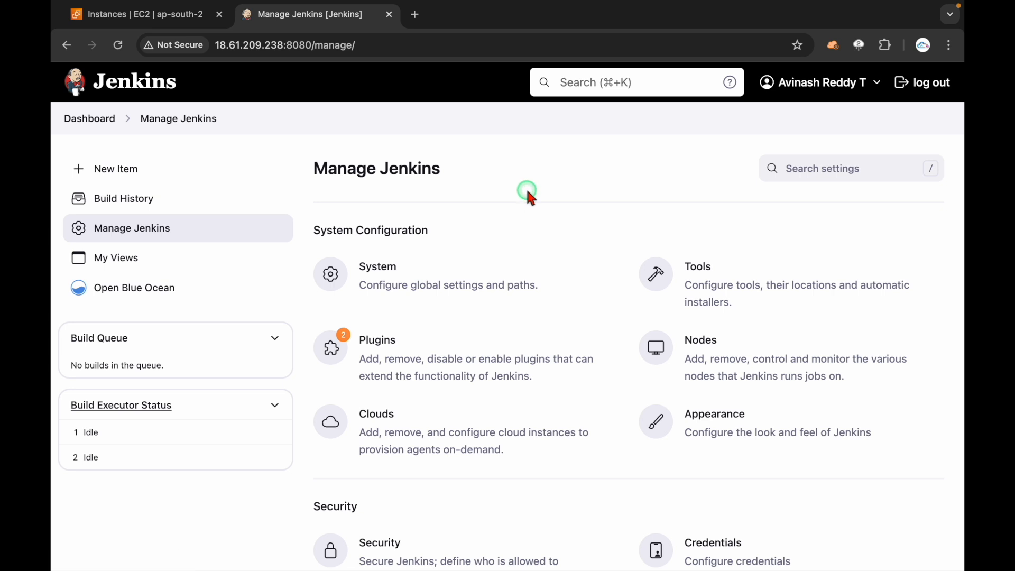
Step: Return to the Dashboard listing portal-dev, portal-uat, trade-dev and trade-uat, and enable screen annotations
{"action": "left_click", "coordinate": [105, 119]}
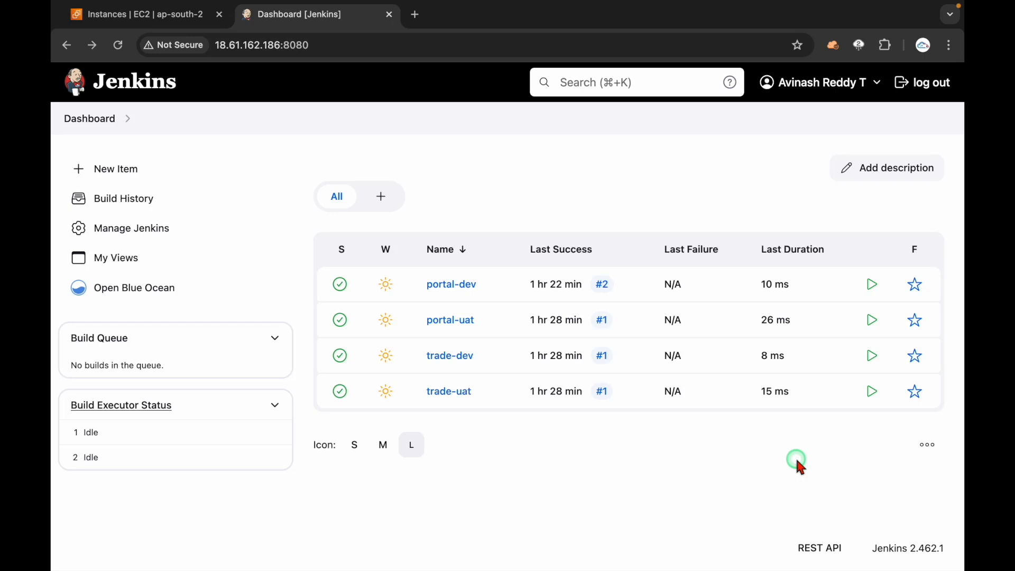
{"action": "key", "text": "ctrl+shift+a"}
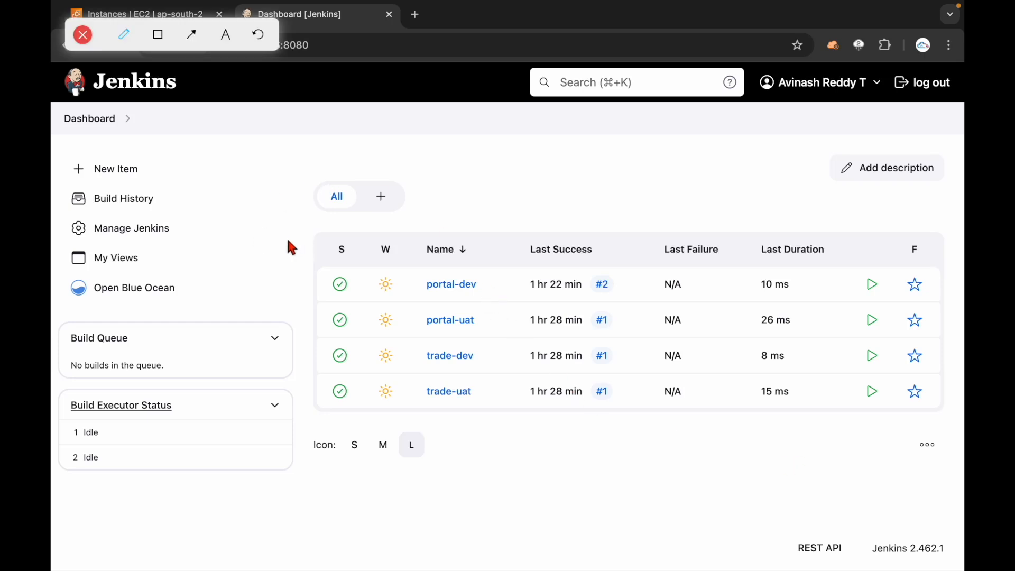
{"action": "mouse_move", "coordinate": [301, 236]}
{"action": "left_mouse_down"}
{"action": "mouse_move", "coordinate": [285, 333]}
{"action": "mouse_move", "coordinate": [313, 458]}
{"action": "left_mouse_up"}
{"action": "mouse_move", "coordinate": [410, 331]}
{"action": "left_mouse_down"}
{"action": "mouse_move", "coordinate": [503, 283]}
{"action": "mouse_move", "coordinate": [421, 268]}
{"action": "mouse_move", "coordinate": [415, 410]}
{"action": "left_mouse_up"}
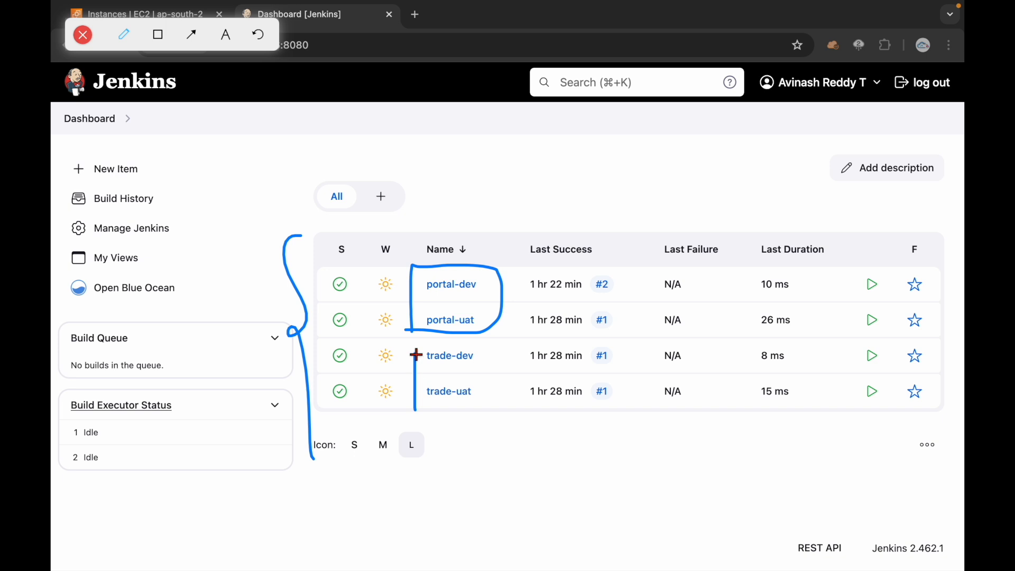
{"action": "mouse_move", "coordinate": [414, 351]}
{"action": "left_mouse_down"}
{"action": "mouse_move", "coordinate": [491, 359]}
{"action": "mouse_move", "coordinate": [462, 412]}
{"action": "mouse_move", "coordinate": [429, 418]}
{"action": "left_mouse_up"}
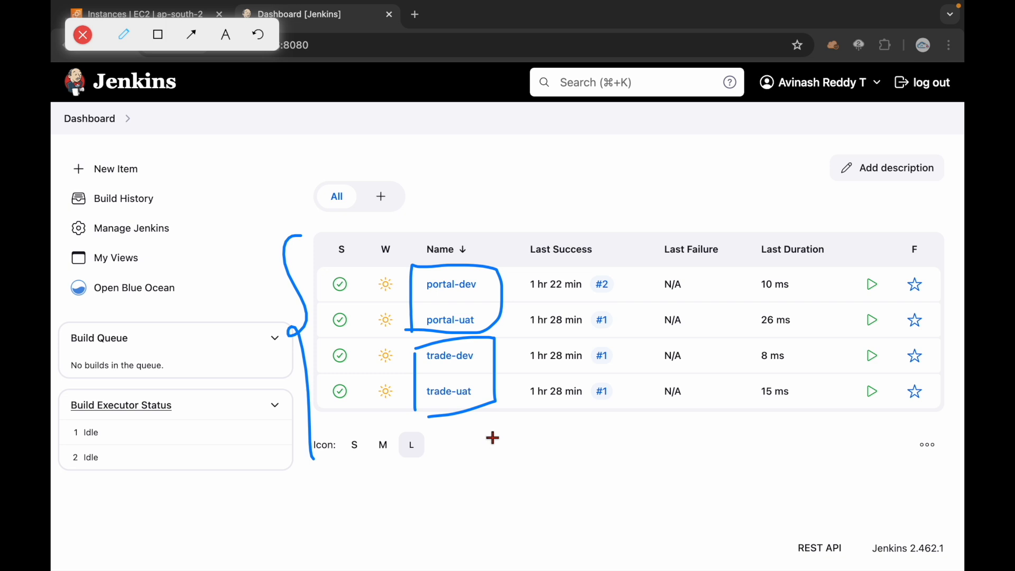
{"action": "mouse_move", "coordinate": [496, 276]}
{"action": "left_mouse_down"}
{"action": "mouse_move", "coordinate": [564, 199]}
{"action": "mouse_move", "coordinate": [576, 224]}
{"action": "mouse_move", "coordinate": [632, 185]}
{"action": "mouse_move", "coordinate": [622, 170]}
{"action": "left_mouse_up"}
{"action": "mouse_move", "coordinate": [635, 163]}
{"action": "left_mouse_down"}
{"action": "mouse_move", "coordinate": [638, 177]}
{"action": "mouse_move", "coordinate": [658, 172]}
{"action": "mouse_move", "coordinate": [685, 185]}
{"action": "left_mouse_up"}
{"action": "mouse_move", "coordinate": [485, 381]}
{"action": "left_mouse_down"}
{"action": "mouse_move", "coordinate": [577, 414]}
{"action": "mouse_move", "coordinate": [557, 446]}
{"action": "mouse_move", "coordinate": [630, 449]}
{"action": "mouse_move", "coordinate": [625, 430]}
{"action": "mouse_move", "coordinate": [672, 405]}
{"action": "mouse_move", "coordinate": [692, 412]}
{"action": "left_mouse_up"}
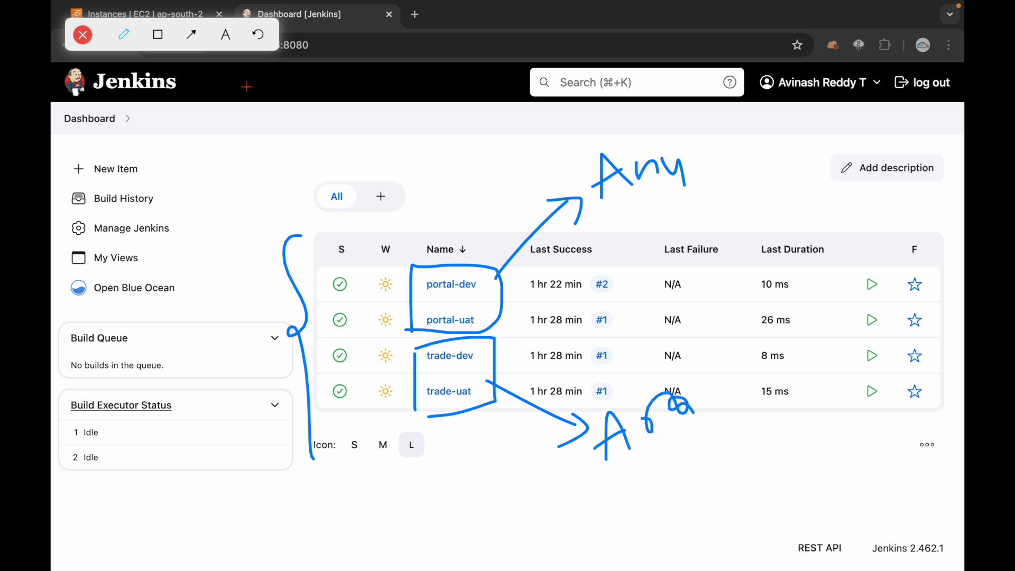
{"action": "left_click", "coordinate": [124, 34]}
{"action": "left_click", "coordinate": [155, 74]}
{"action": "left_click_drag", "start_coordinate": [612, 211], "coordinate": [708, 182]}
{"action": "left_click_drag", "start_coordinate": [488, 279], "coordinate": [488, 313]}
{"action": "mouse_move", "coordinate": [530, 275]}
{"action": "left_mouse_down"}
{"action": "mouse_move", "coordinate": [537, 285]}
{"action": "mouse_move", "coordinate": [574, 240]}
{"action": "left_mouse_up"}
{"action": "left_click_drag", "start_coordinate": [611, 474], "coordinate": [689, 445]}
{"action": "left_click_drag", "start_coordinate": [482, 353], "coordinate": [485, 392]}
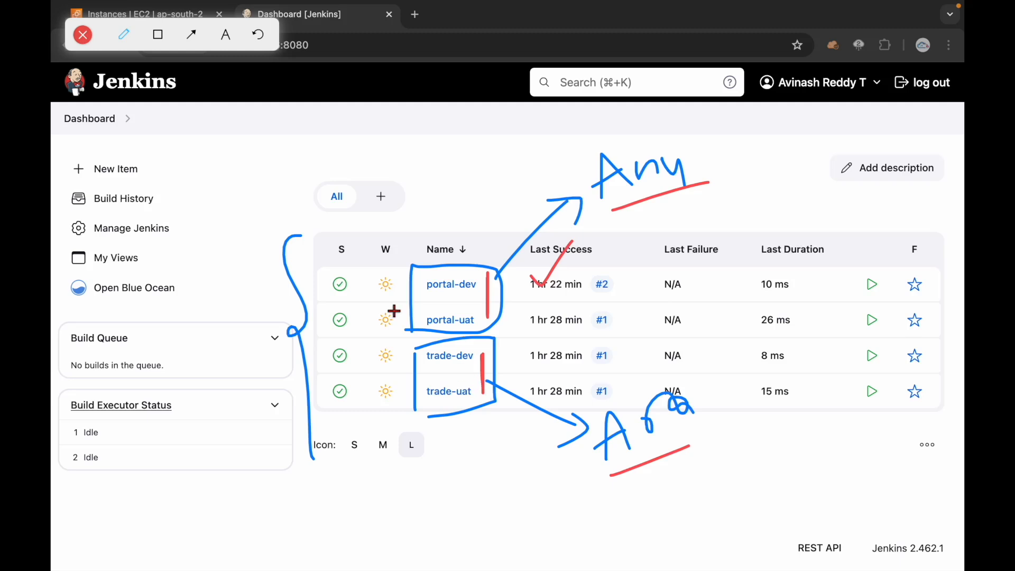
{"action": "left_click", "coordinate": [83, 36]}
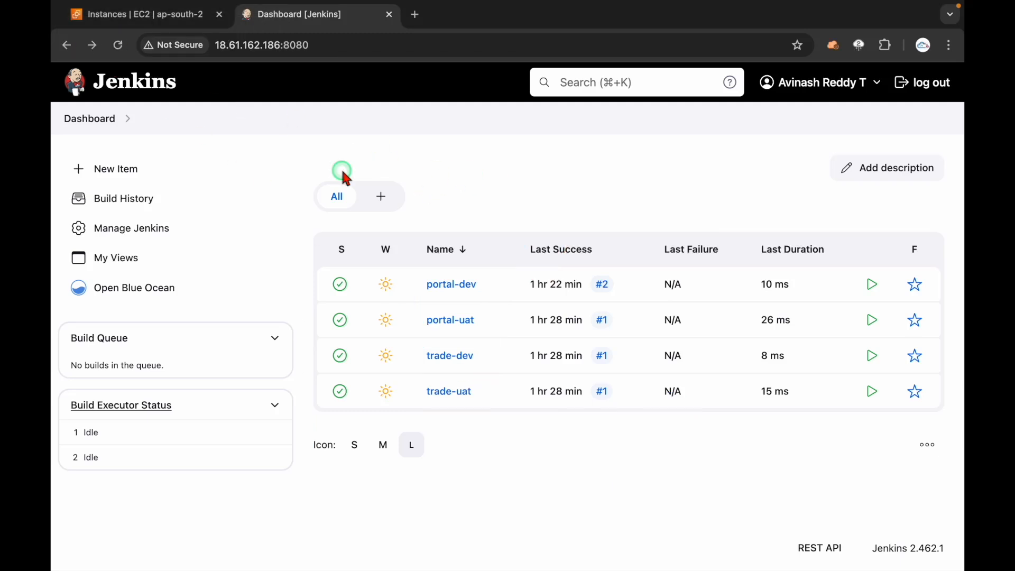
Step: Open Manage Jenkins and highlight its Security section heading
{"action": "left_click", "coordinate": [145, 230]}
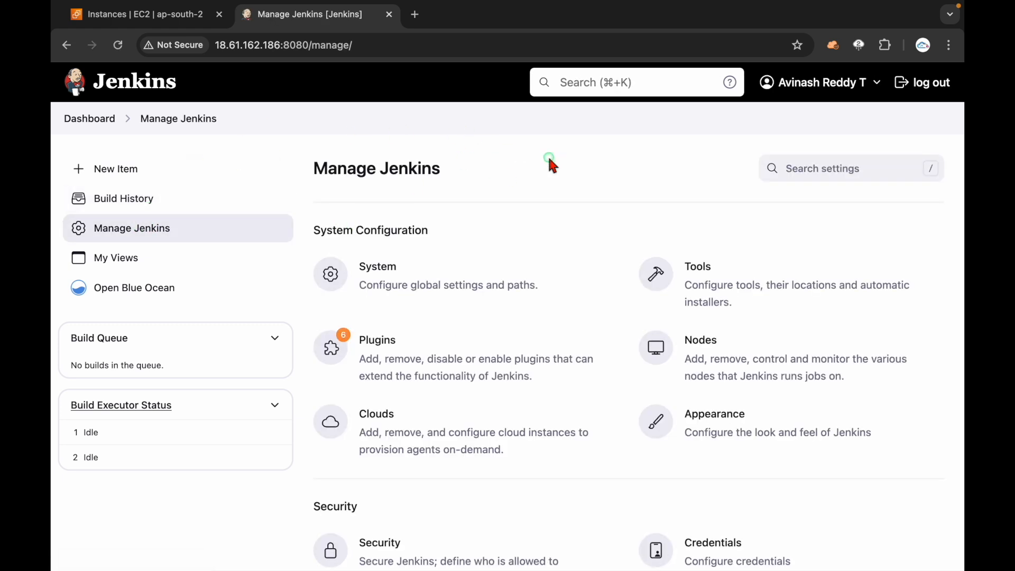
{"action": "scroll", "coordinate": [548, 250], "scroll_direction": "down", "scroll_amount": 5}
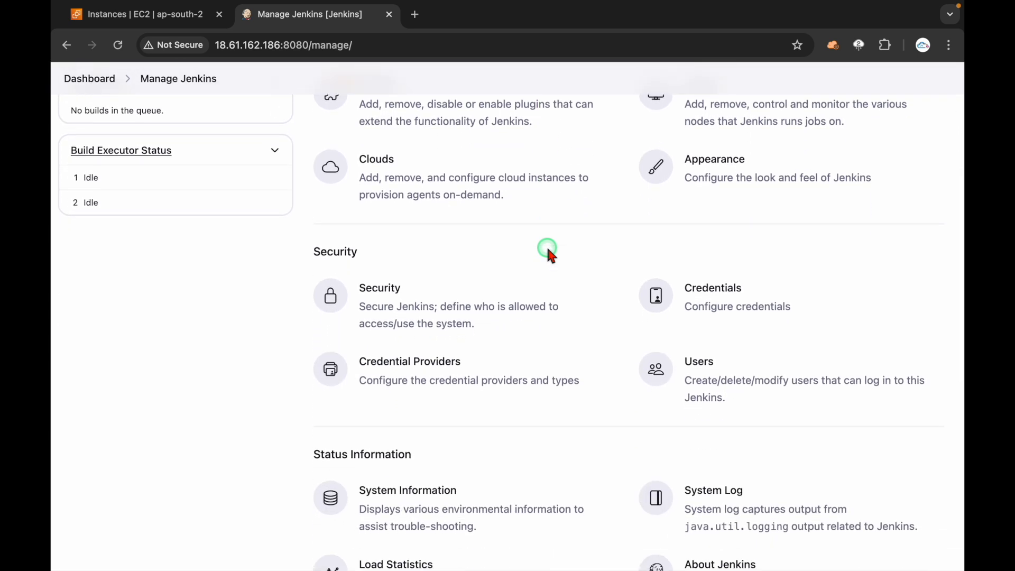
{"action": "left_click_drag", "start_coordinate": [314, 252], "coordinate": [391, 256]}
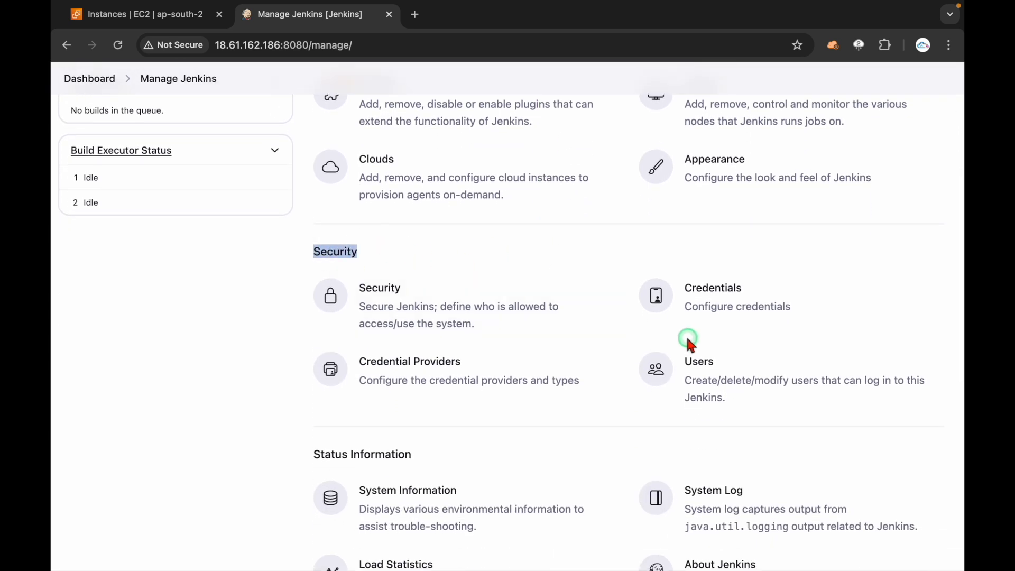
{"action": "left_click", "coordinate": [252, 386]}
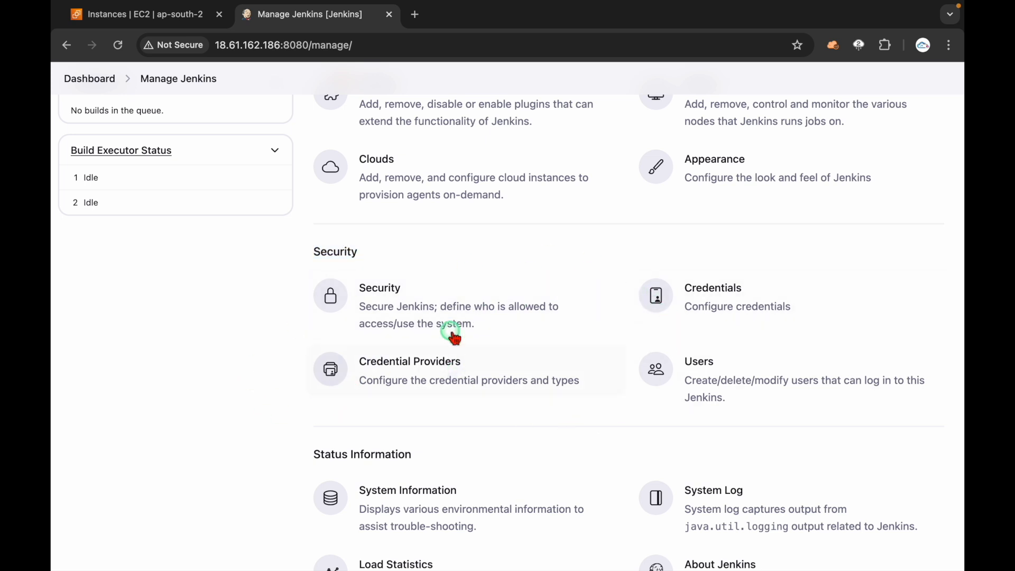
{"action": "scroll", "coordinate": [197, 363], "scroll_direction": "up", "scroll_amount": 5}
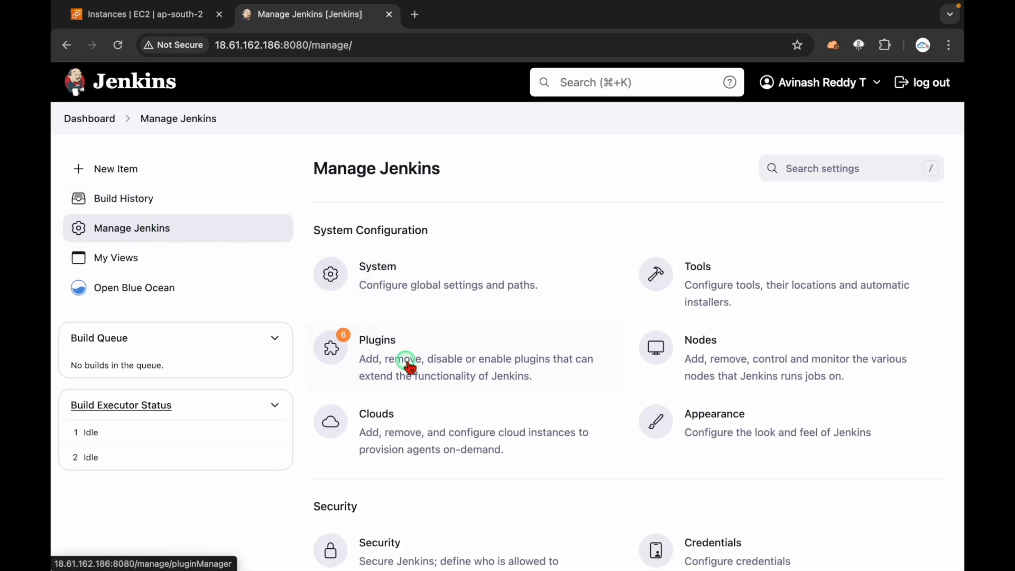
Step: Search the Available plugins list for 'role'
{"action": "left_click", "coordinate": [472, 161]}
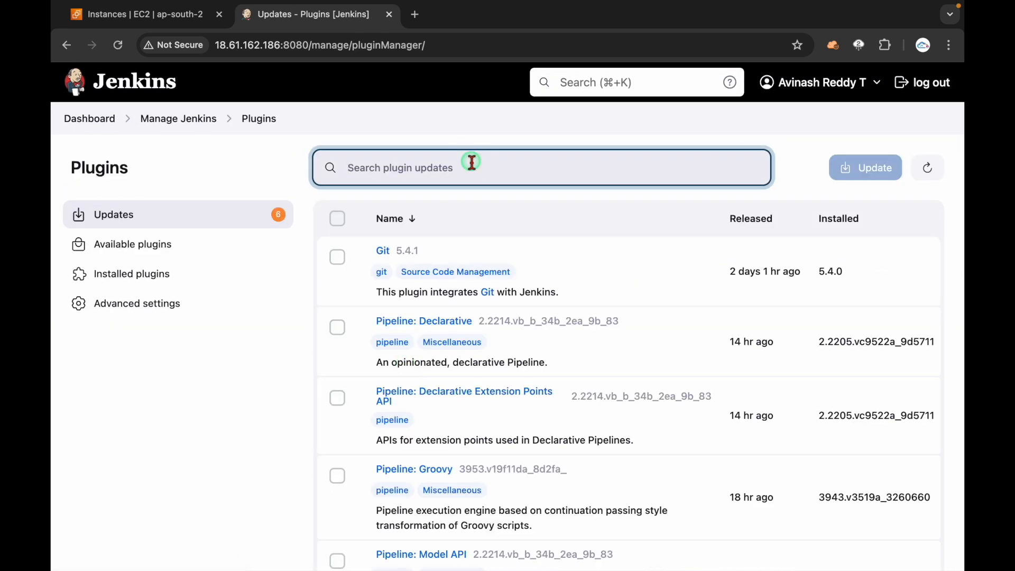
{"action": "left_click", "coordinate": [154, 251]}
{"action": "left_click", "coordinate": [361, 176]}
{"action": "type", "text": "rol"}
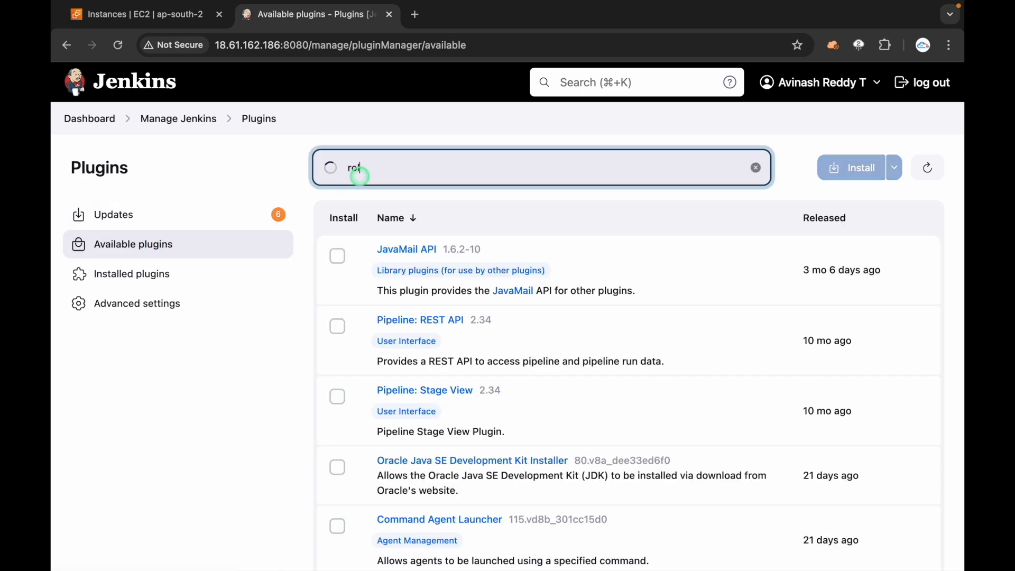
{"action": "type", "text": "e"}
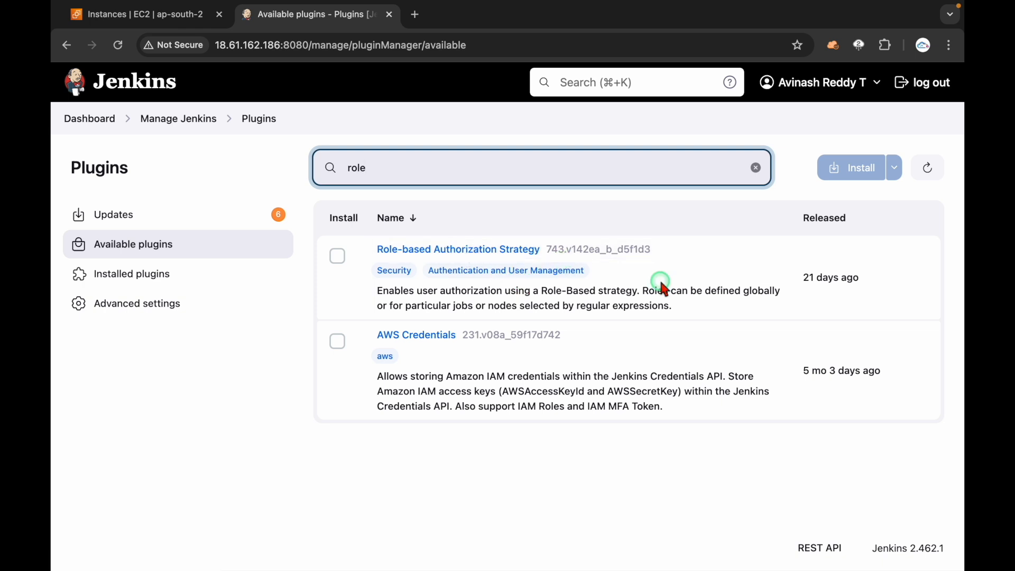
Step: Select and install the Role-based Authorization Strategy plugin, then return to the Dashboard
{"action": "left_click", "coordinate": [341, 259]}
{"action": "left_click", "coordinate": [845, 168]}
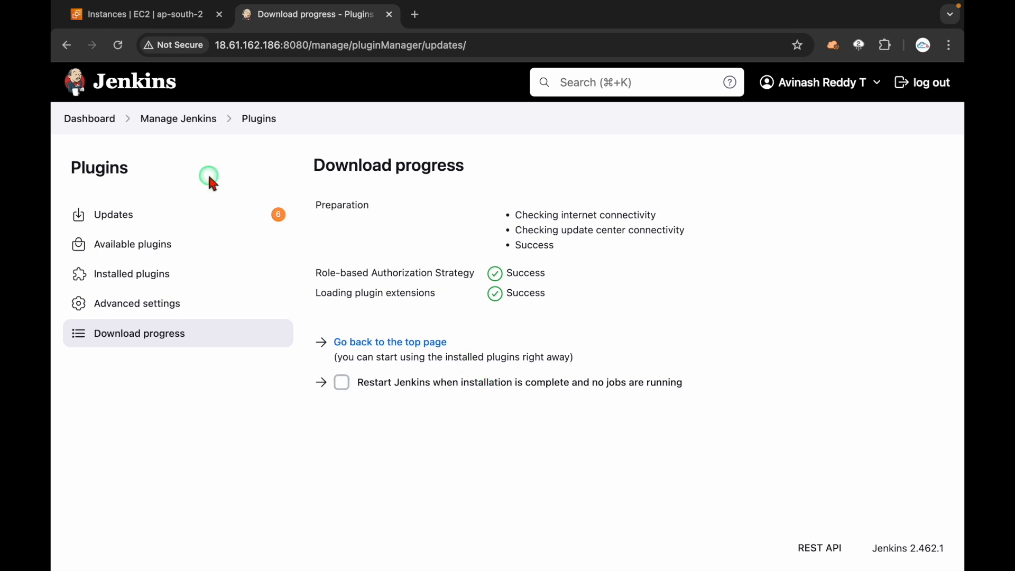
{"action": "left_click", "coordinate": [86, 125]}
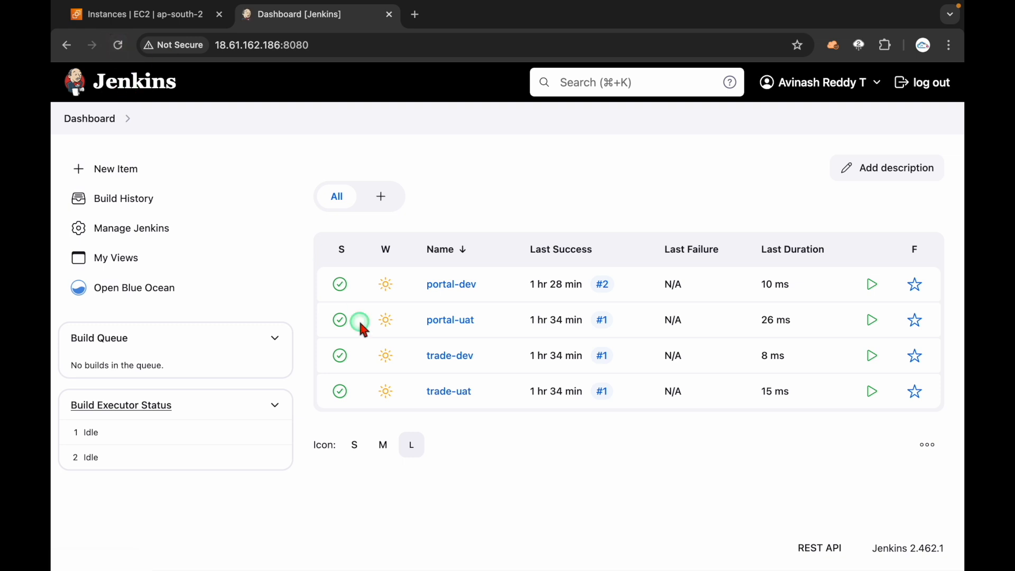
Step: Open Manage Jenkins, reload it twice, and put the caret at the end of the page URL
{"action": "left_click", "coordinate": [156, 243]}
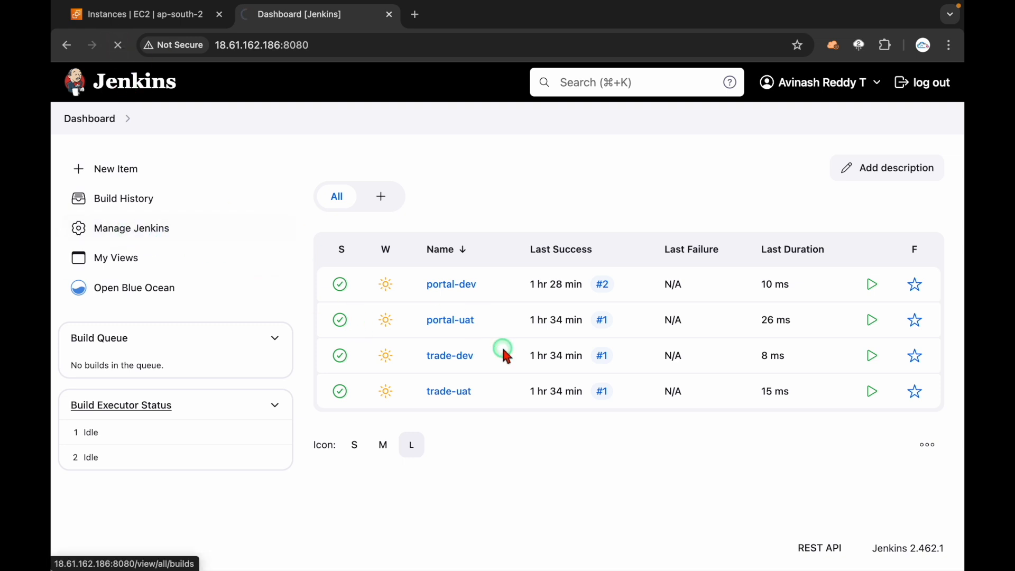
{"action": "scroll", "coordinate": [506, 355], "scroll_direction": "down", "scroll_amount": 6}
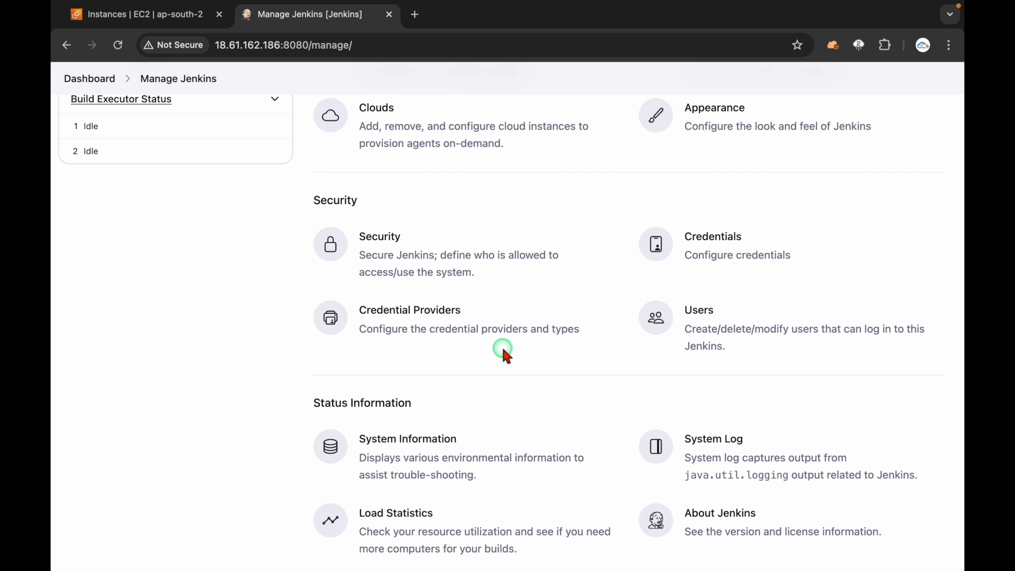
{"action": "scroll", "coordinate": [506, 355], "scroll_direction": "up", "scroll_amount": 3}
{"action": "scroll", "coordinate": [504, 350], "scroll_direction": "down", "scroll_amount": 3}
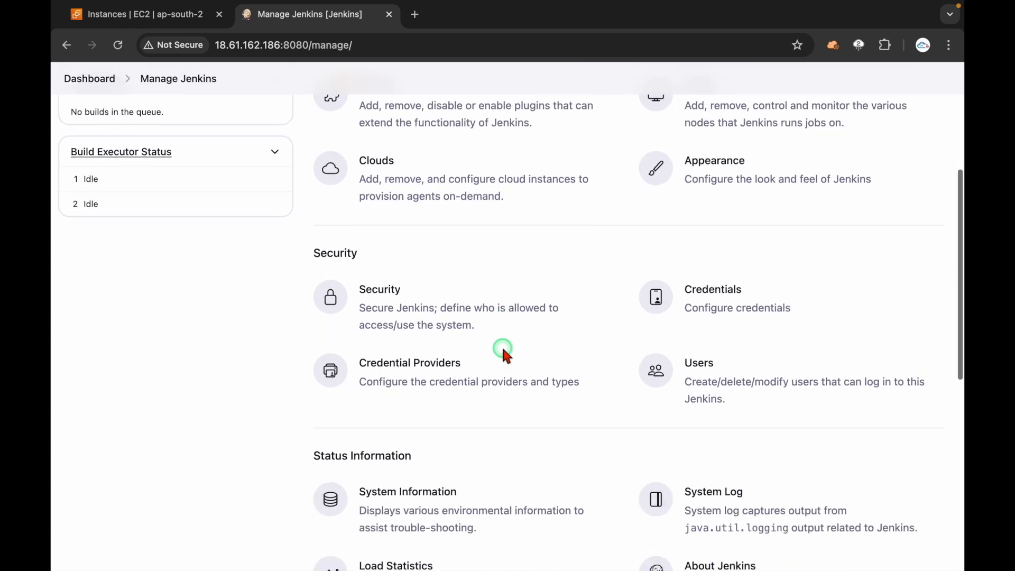
{"action": "left_click", "coordinate": [119, 46]}
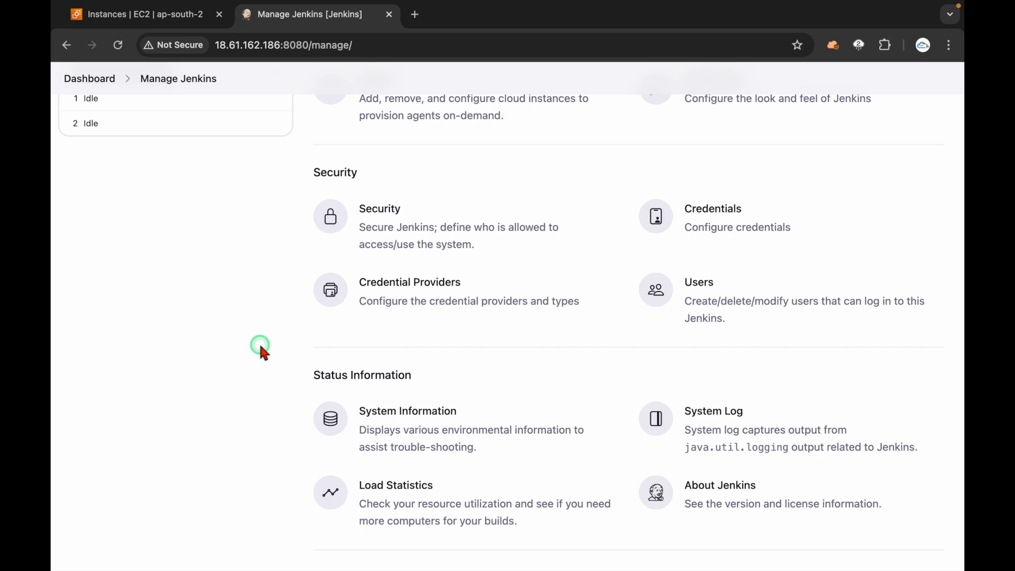
{"action": "scroll", "coordinate": [317, 412], "scroll_direction": "down", "scroll_amount": 7}
{"action": "scroll", "coordinate": [317, 415], "scroll_direction": "down", "scroll_amount": 8}
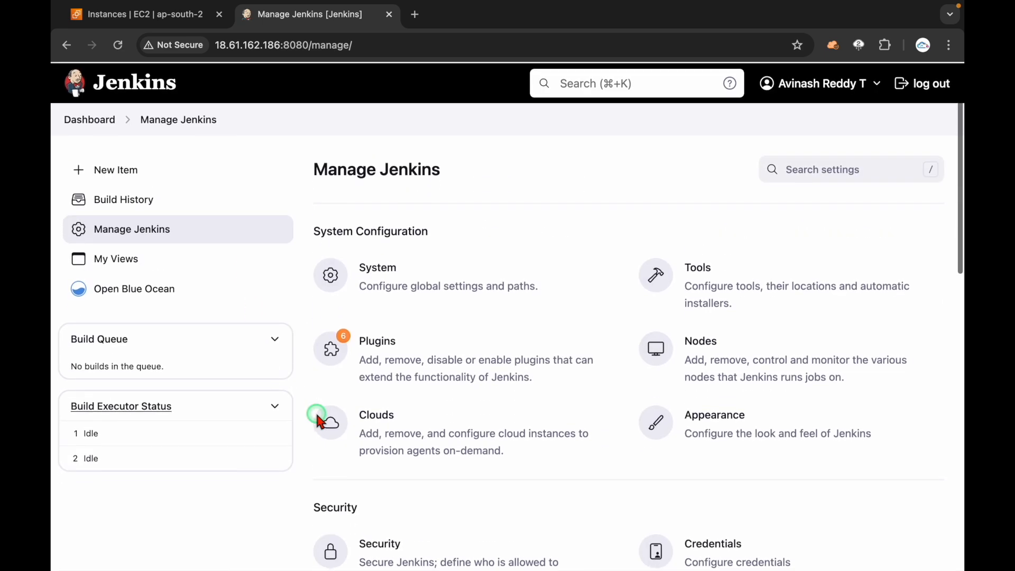
{"action": "scroll", "coordinate": [316, 414], "scroll_direction": "up", "scroll_amount": 1}
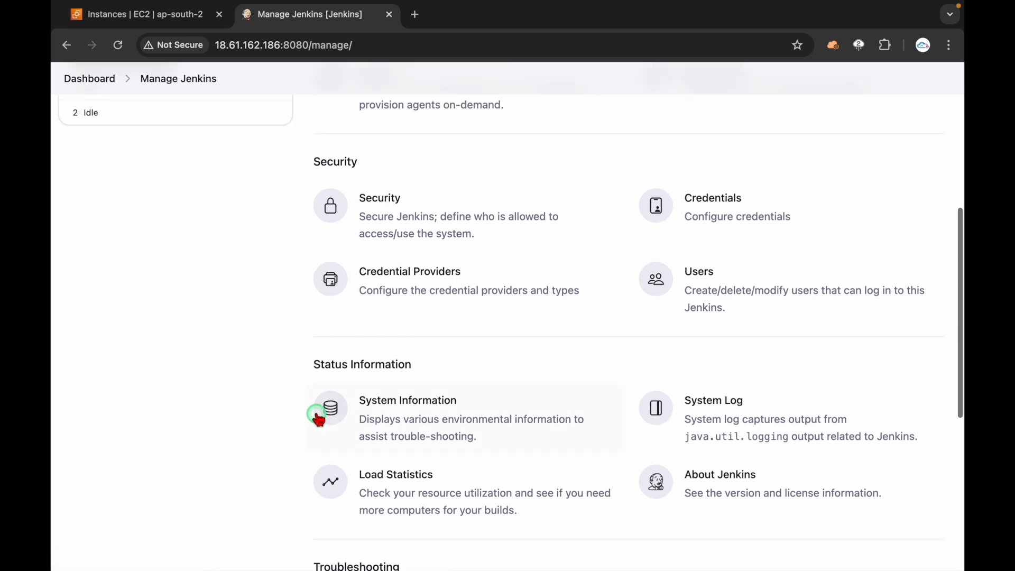
{"action": "left_click", "coordinate": [123, 46]}
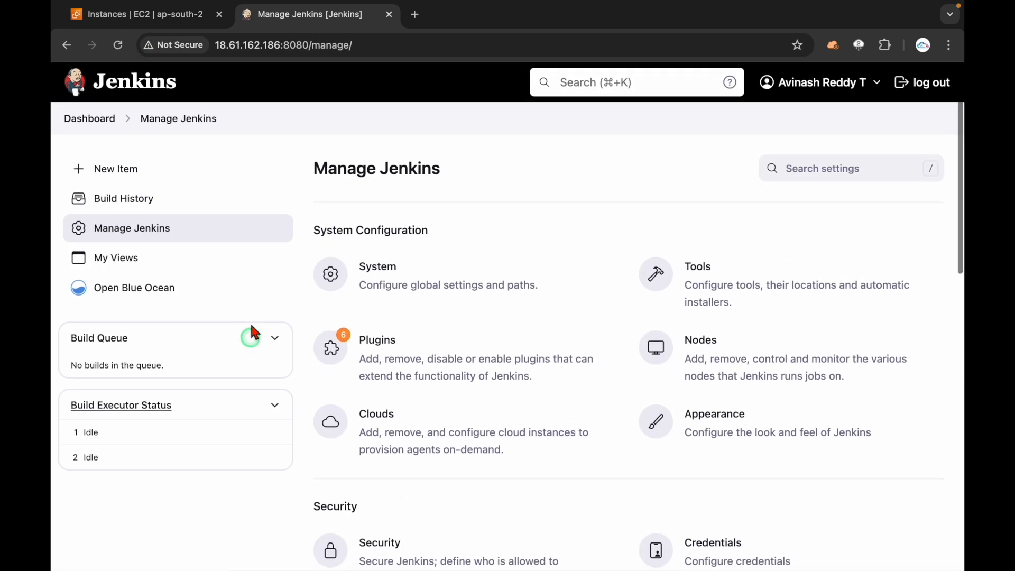
{"action": "left_click", "coordinate": [394, 51]}
{"action": "left_click", "coordinate": [396, 51]}
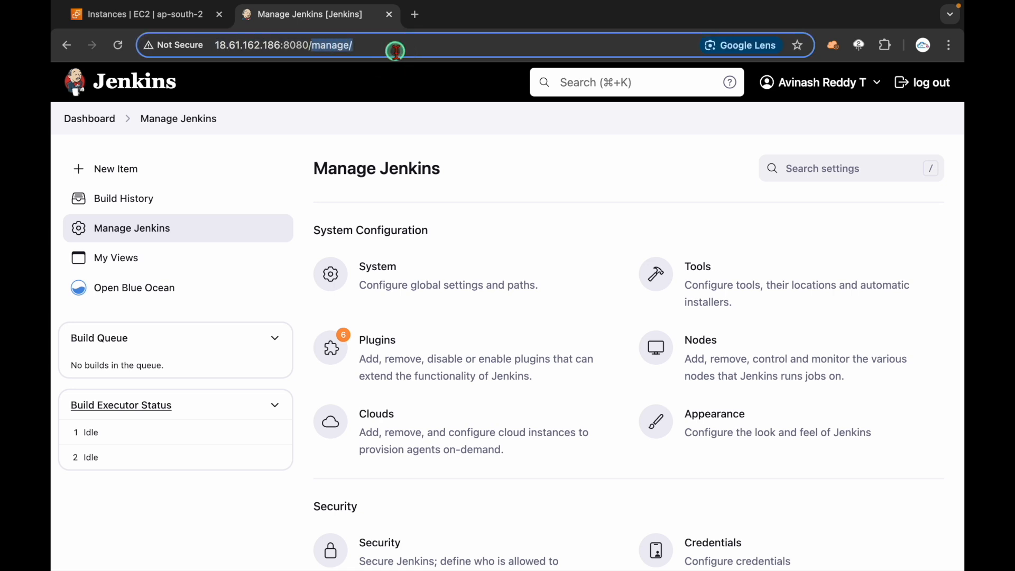
Step: Change the URL to /restart and confirm restarting Jenkins
{"action": "type", "text": "r"}
{"action": "key", "text": "BackSpace"}
{"action": "type", "text": "restart"}
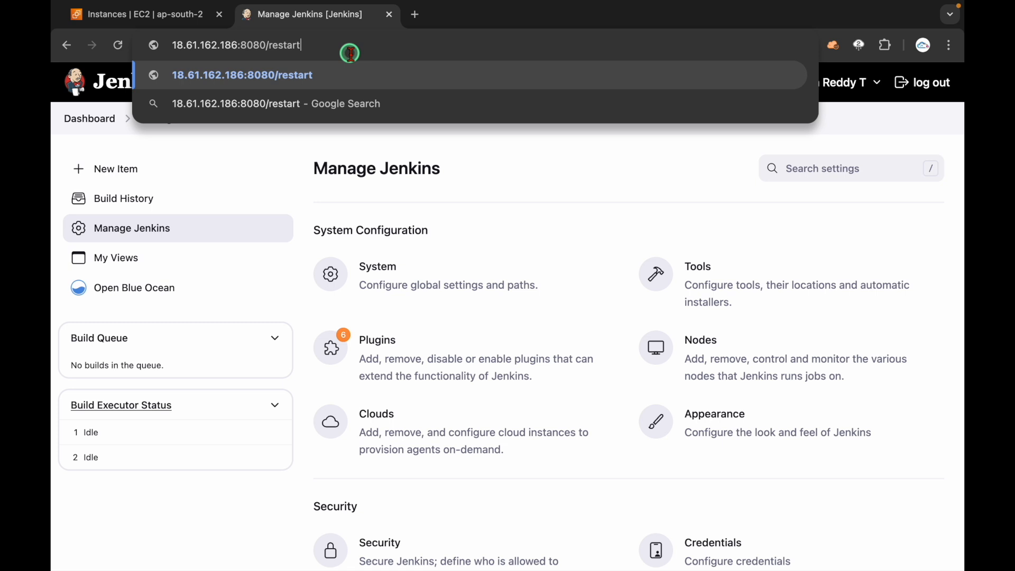
{"action": "key", "text": "Return"}
{"action": "left_click_drag", "start_coordinate": [372, 171], "coordinate": [496, 276]}
{"action": "left_click", "coordinate": [524, 171]}
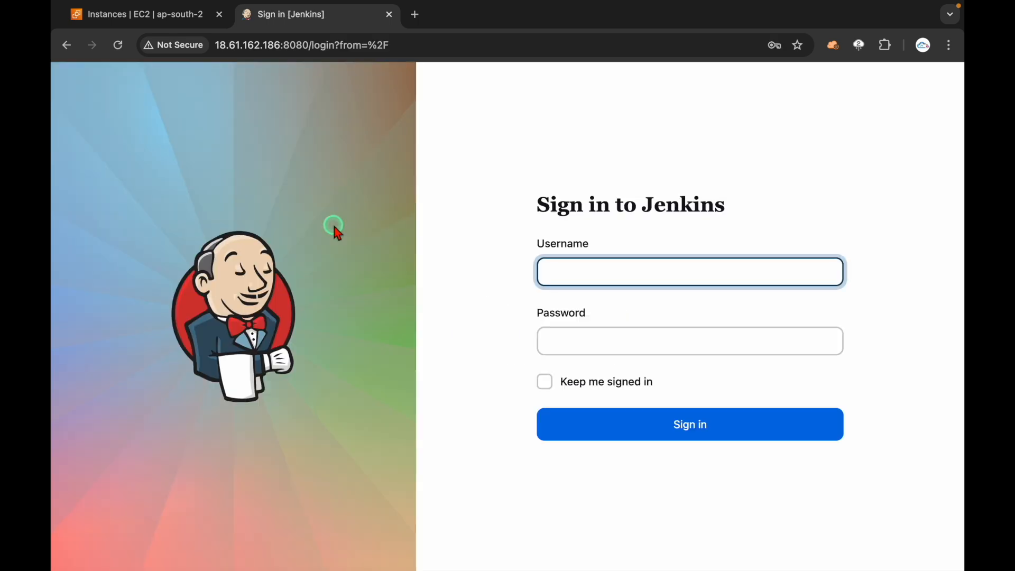
Step: Sign back in with the administrator's username and password to reach the Dashboard
{"action": "type", "text": "anu"}
{"action": "key", "text": "BackSpace"}
{"action": "type", "text": "vinash"}
{"action": "key", "text": "Tab"}
{"action": "key", "text": "Return"}
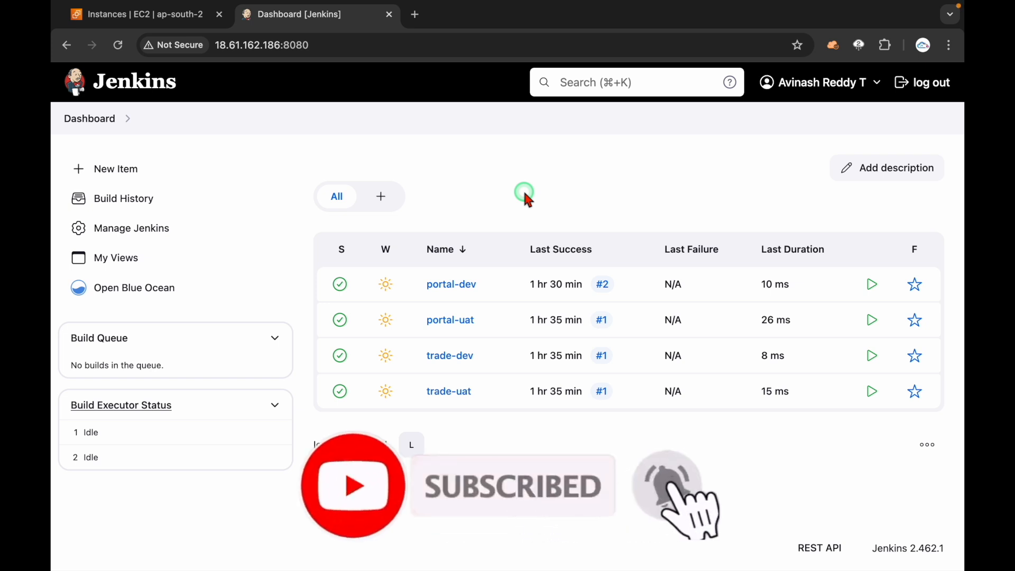
Step: In Manage Jenkins > Security, pick Role-Based Strategy under Authorization, then apply and save
{"action": "left_click", "coordinate": [152, 231]}
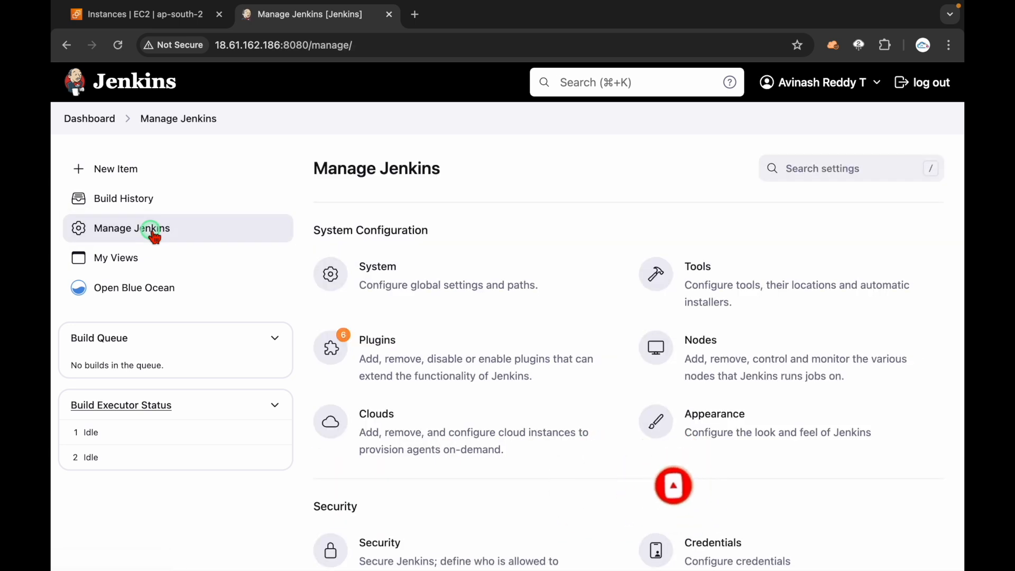
{"action": "scroll", "coordinate": [515, 286], "scroll_direction": "down", "scroll_amount": 3}
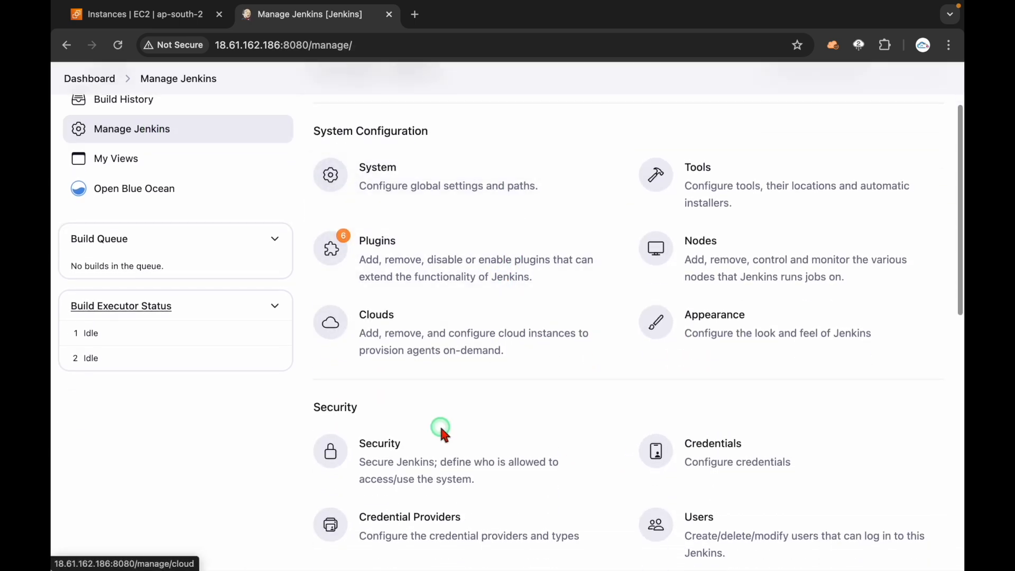
{"action": "left_click", "coordinate": [446, 461]}
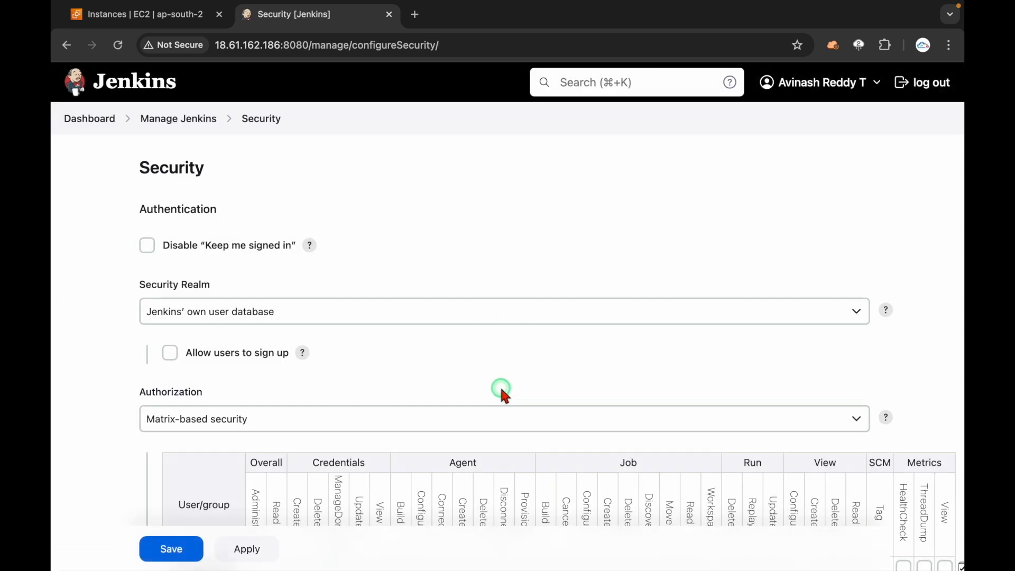
{"action": "scroll", "coordinate": [500, 391], "scroll_direction": "down", "scroll_amount": 3}
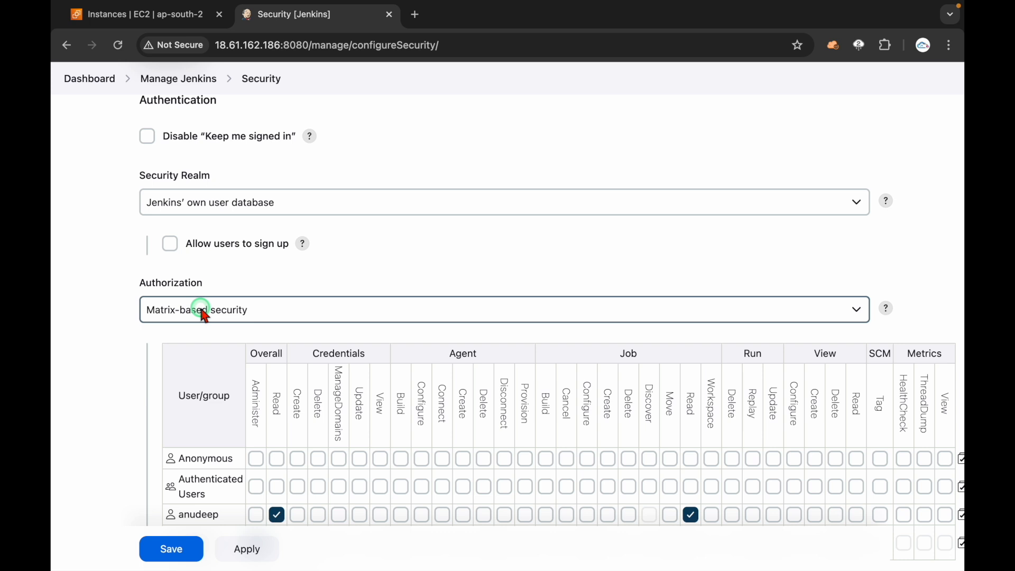
{"action": "scroll", "coordinate": [205, 316], "scroll_direction": "down", "scroll_amount": 2}
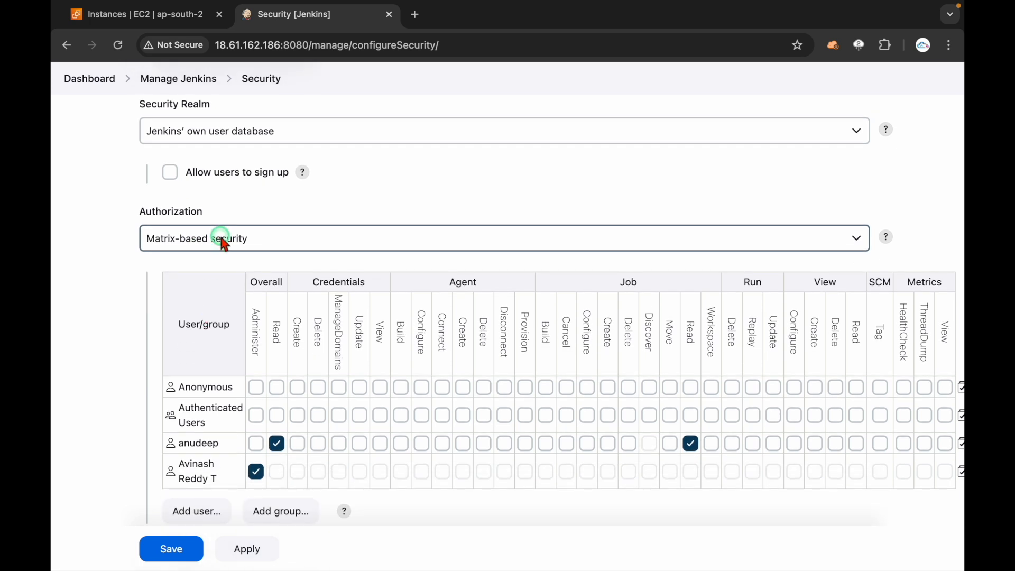
{"action": "left_click", "coordinate": [224, 240]}
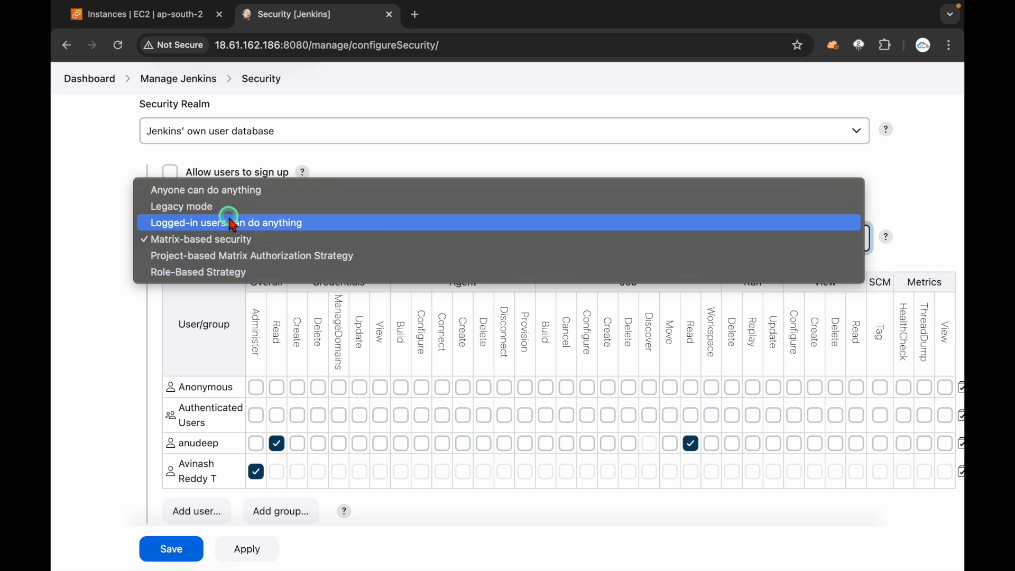
{"action": "left_click", "coordinate": [233, 273]}
{"action": "left_click", "coordinate": [222, 544]}
{"action": "left_click", "coordinate": [166, 549]}
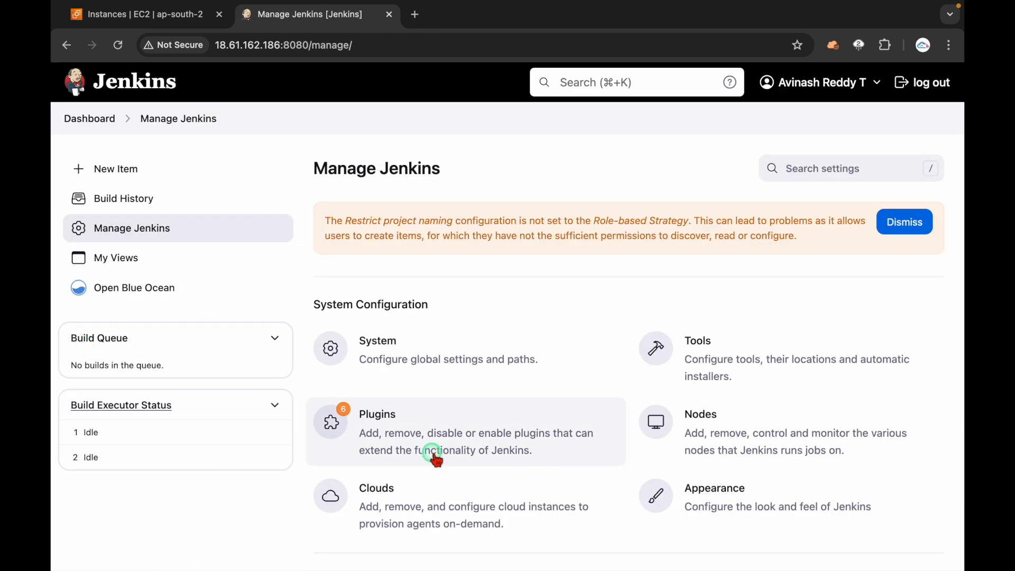
{"action": "scroll", "coordinate": [436, 459], "scroll_direction": "down", "scroll_amount": 7}
{"action": "double_click", "coordinate": [334, 217]}
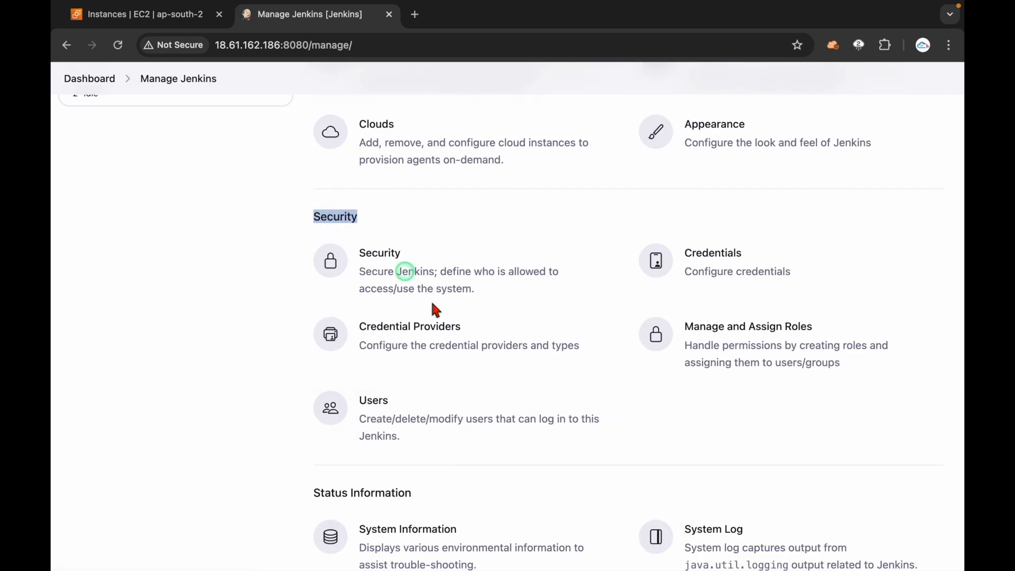
{"action": "left_click", "coordinate": [657, 450]}
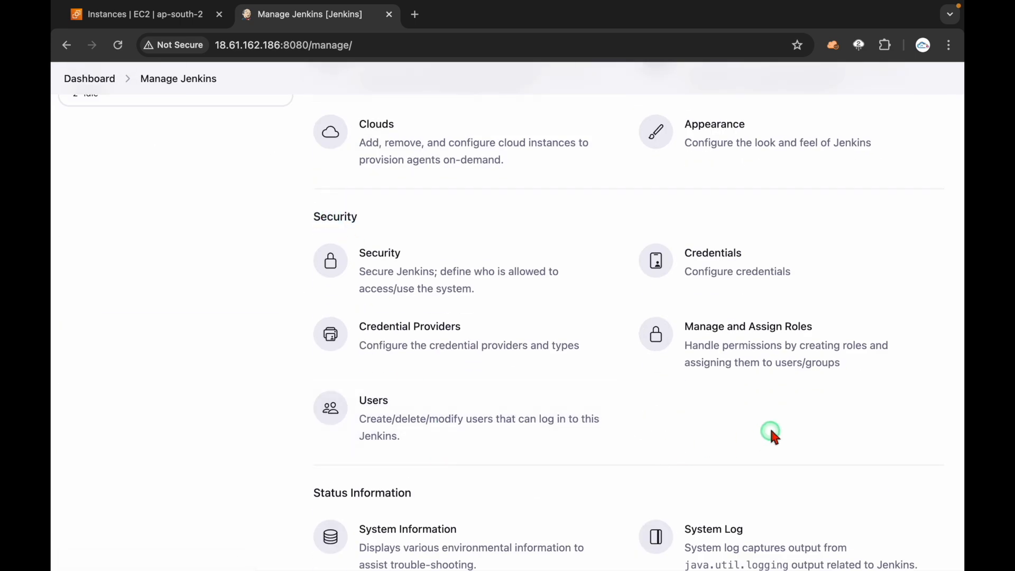
{"action": "left_click_drag", "start_coordinate": [880, 389], "coordinate": [795, 364]}
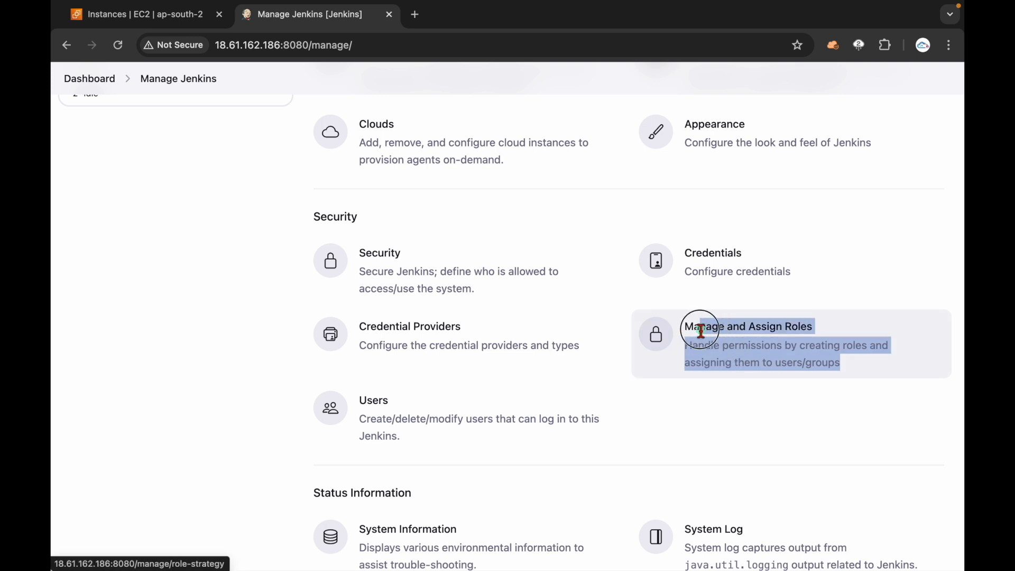
{"action": "left_click", "coordinate": [733, 417]}
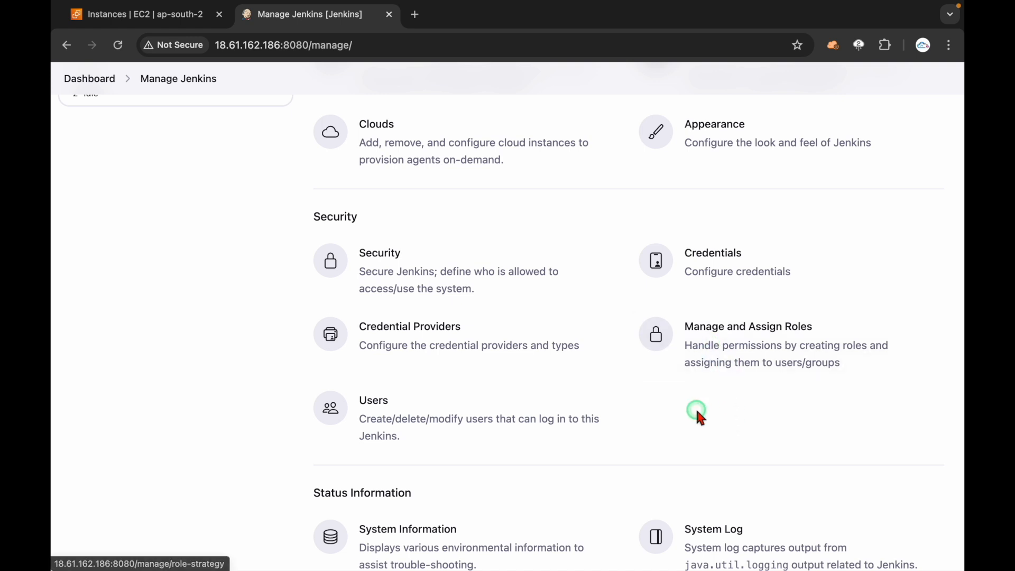
{"action": "scroll", "coordinate": [627, 343], "scroll_direction": "up", "scroll_amount": 3}
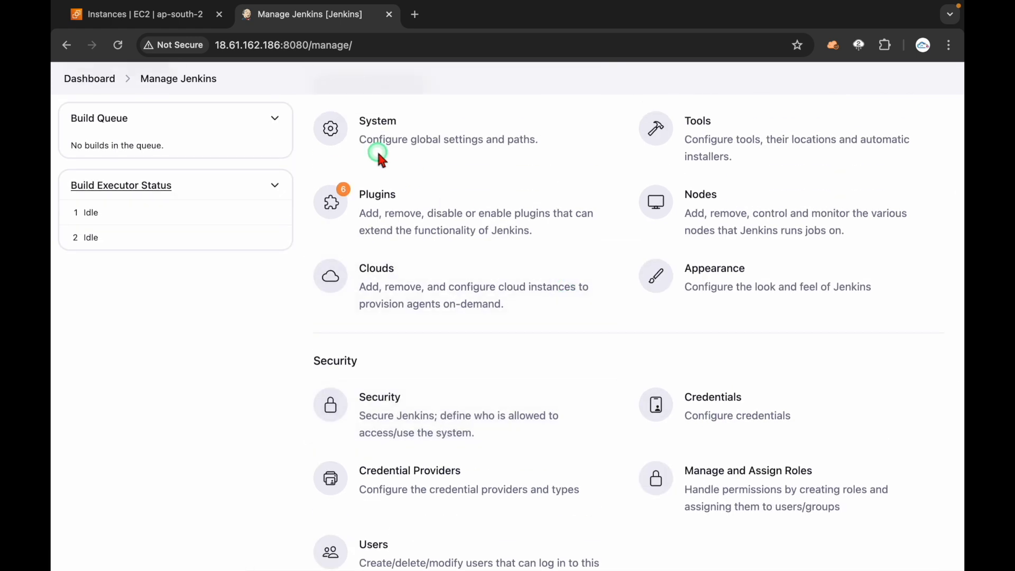
{"action": "left_click", "coordinate": [396, 417]}
{"action": "scroll", "coordinate": [395, 416], "scroll_direction": "down", "scroll_amount": 5}
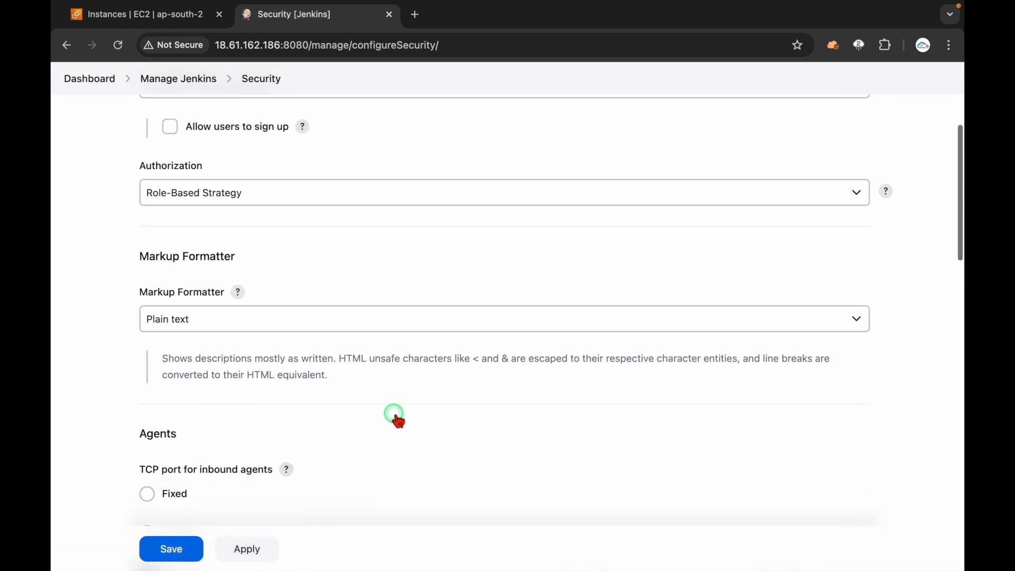
{"action": "double_click", "coordinate": [159, 135]}
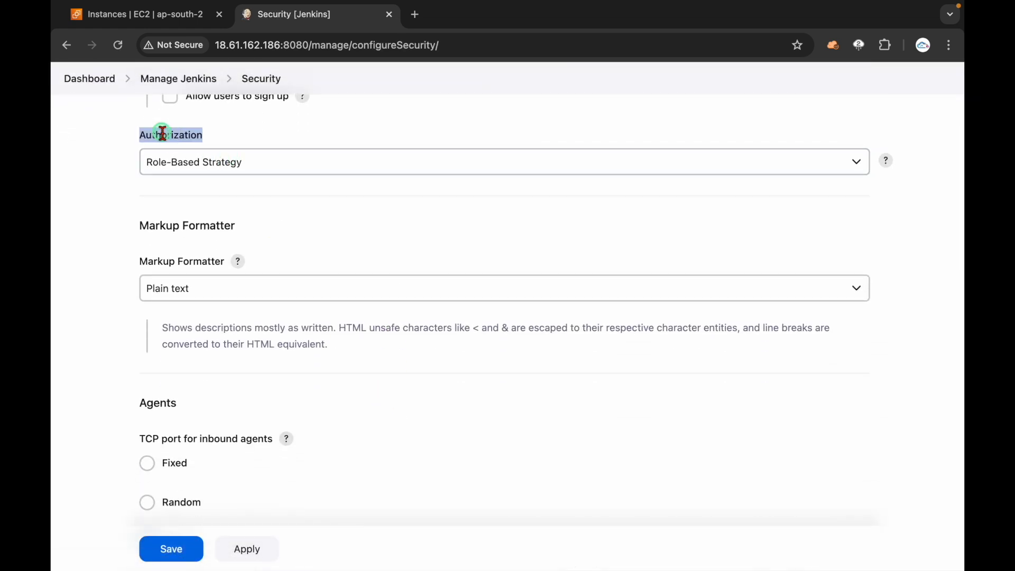
{"action": "left_click", "coordinate": [183, 161]}
{"action": "left_click", "coordinate": [118, 162]}
{"action": "left_click", "coordinate": [71, 47]}
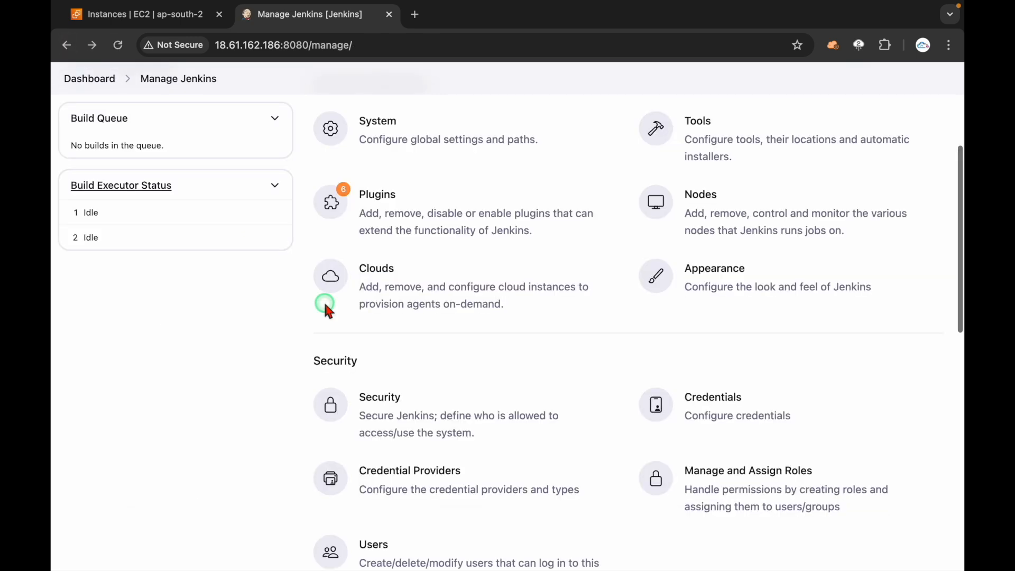
{"action": "scroll", "coordinate": [470, 370], "scroll_direction": "down", "scroll_amount": 2}
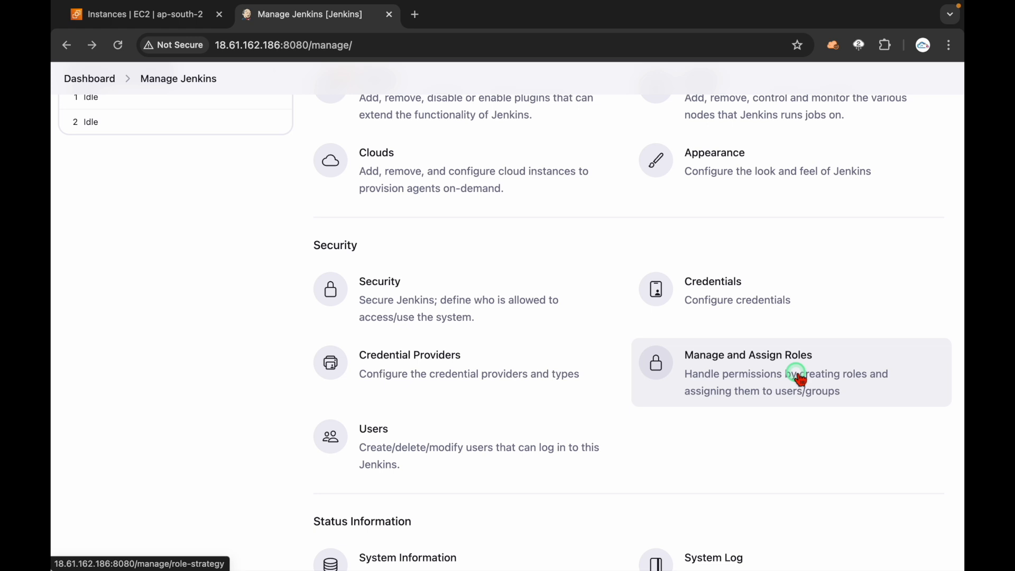
{"action": "left_click", "coordinate": [800, 379]}
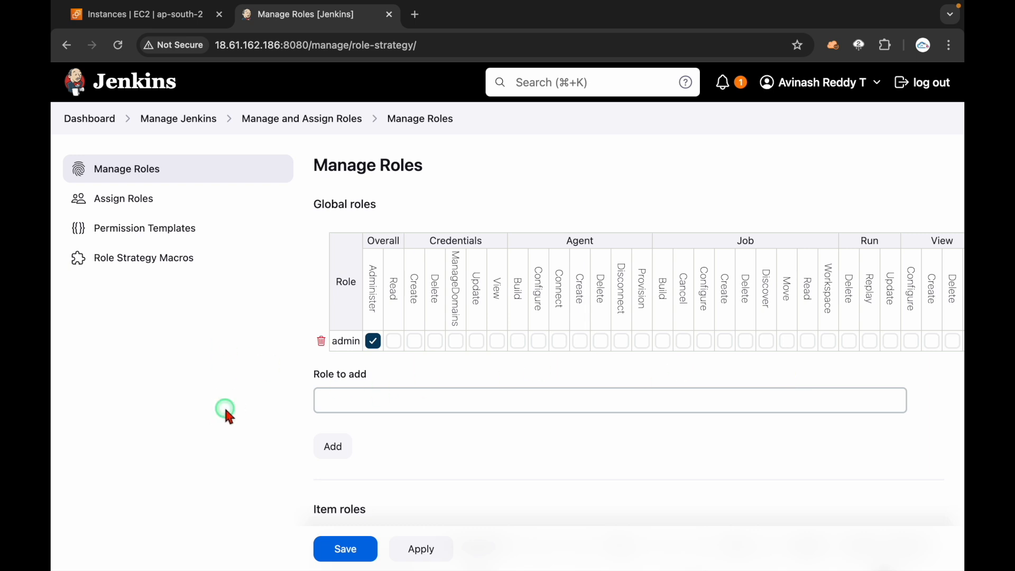
Step: Scroll through Manage Roles, pointing out the Global roles and Item roles sections
{"action": "scroll", "coordinate": [224, 404], "scroll_direction": "down", "scroll_amount": 3}
{"action": "left_click", "coordinate": [348, 274]}
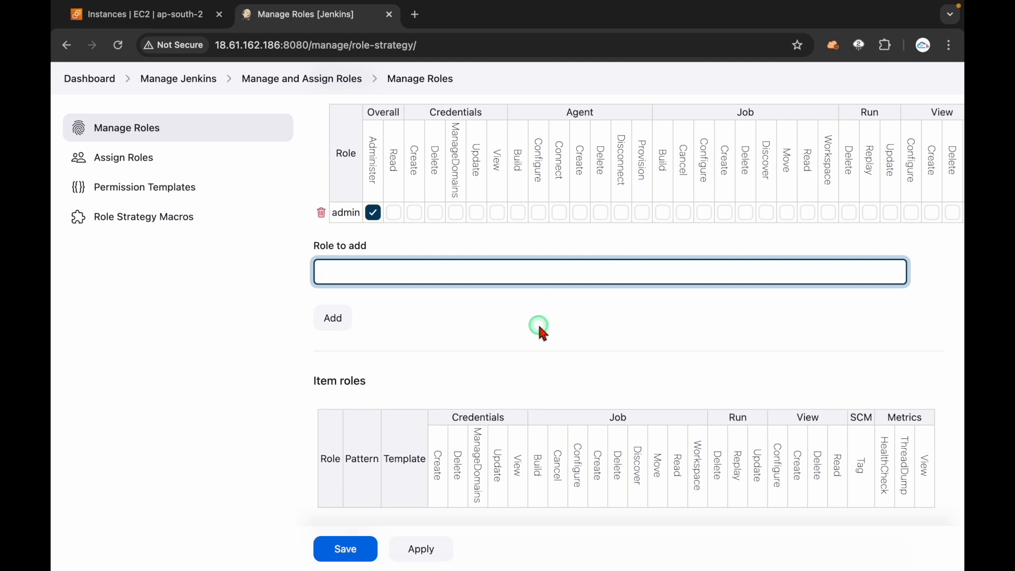
{"action": "scroll", "coordinate": [539, 331], "scroll_direction": "up", "scroll_amount": 3}
{"action": "left_click_drag", "start_coordinate": [312, 177], "coordinate": [403, 184]}
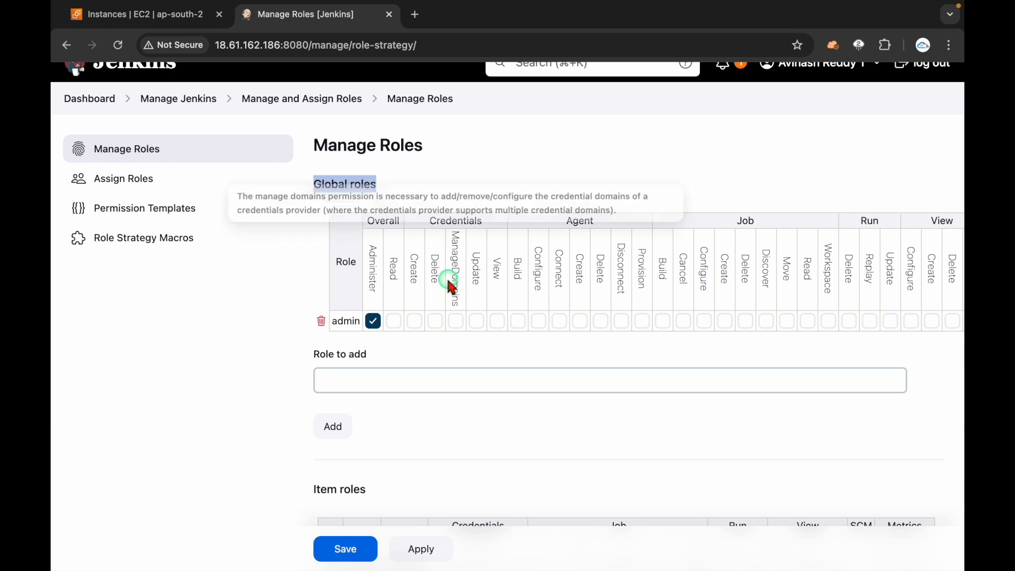
{"action": "scroll", "coordinate": [634, 275], "scroll_direction": "right", "scroll_amount": 3}
{"action": "left_click", "coordinate": [855, 419]}
{"action": "scroll", "coordinate": [855, 419], "scroll_direction": "down", "scroll_amount": 5}
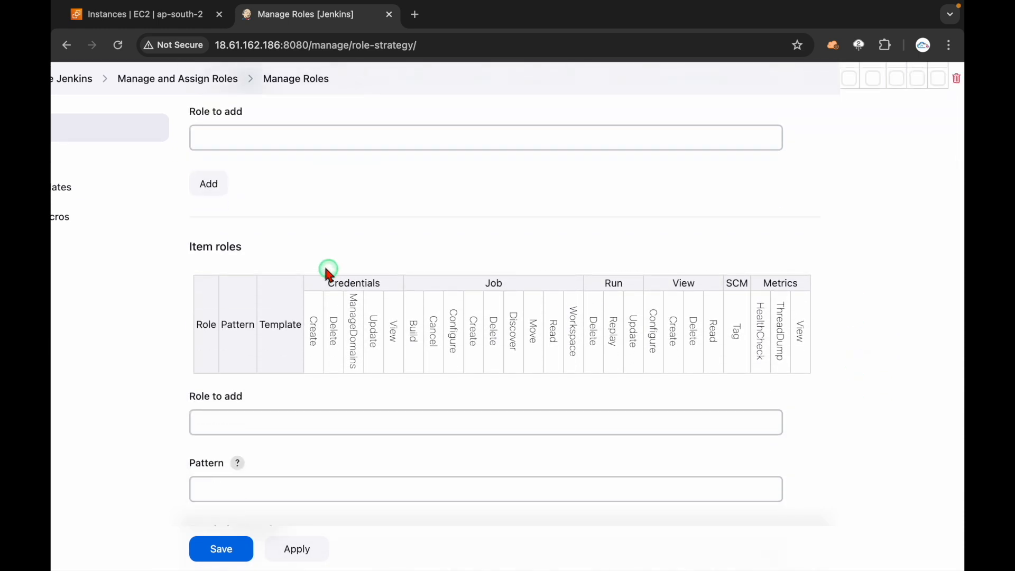
{"action": "left_click", "coordinate": [162, 259]}
{"action": "triple_click", "coordinate": [207, 256]}
{"action": "left_click", "coordinate": [258, 257]}
{"action": "scroll", "coordinate": [258, 257], "scroll_direction": "down", "scroll_amount": 5}
{"action": "scroll", "coordinate": [275, 317], "scroll_direction": "down", "scroll_amount": 2}
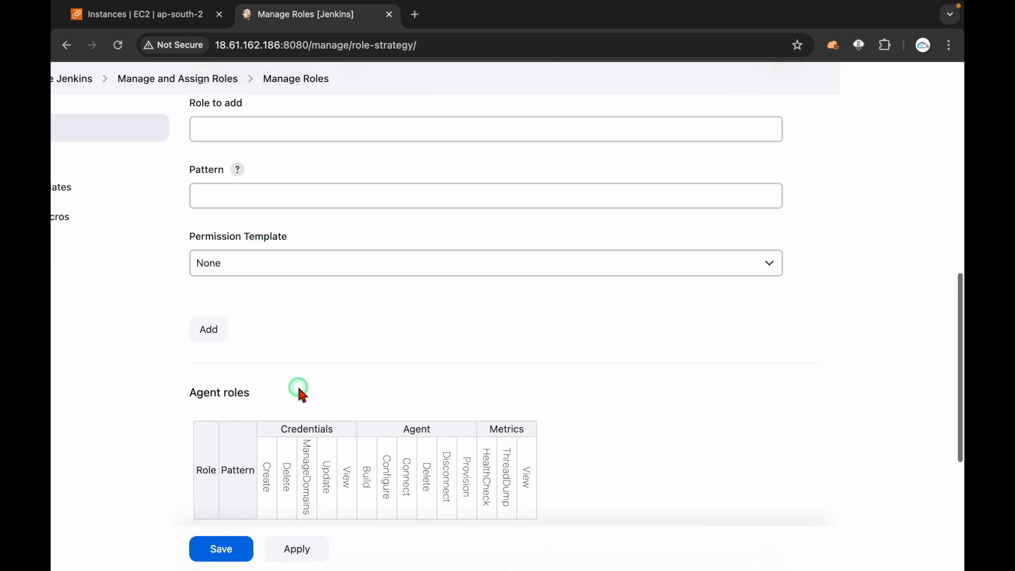
{"action": "scroll", "coordinate": [228, 335], "scroll_direction": "down", "scroll_amount": 1}
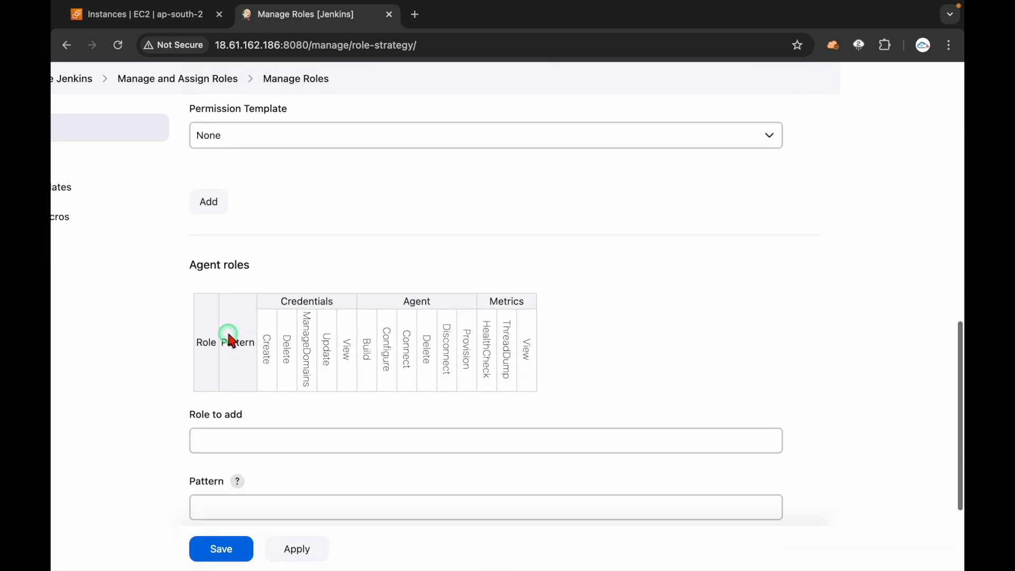
{"action": "scroll", "coordinate": [340, 265], "scroll_direction": "up", "scroll_amount": 8}
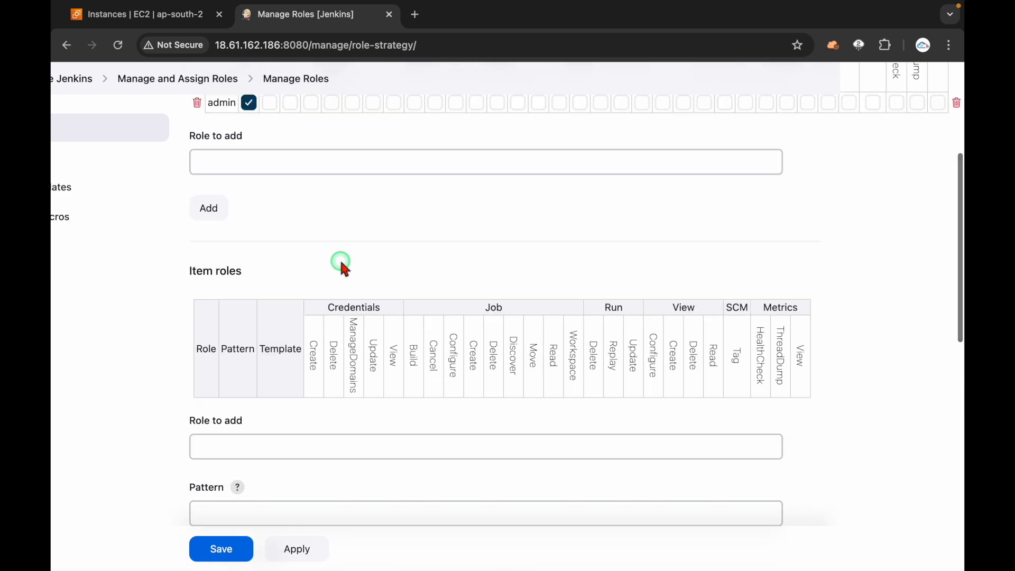
{"action": "scroll", "coordinate": [273, 248], "scroll_direction": "up", "scroll_amount": 5}
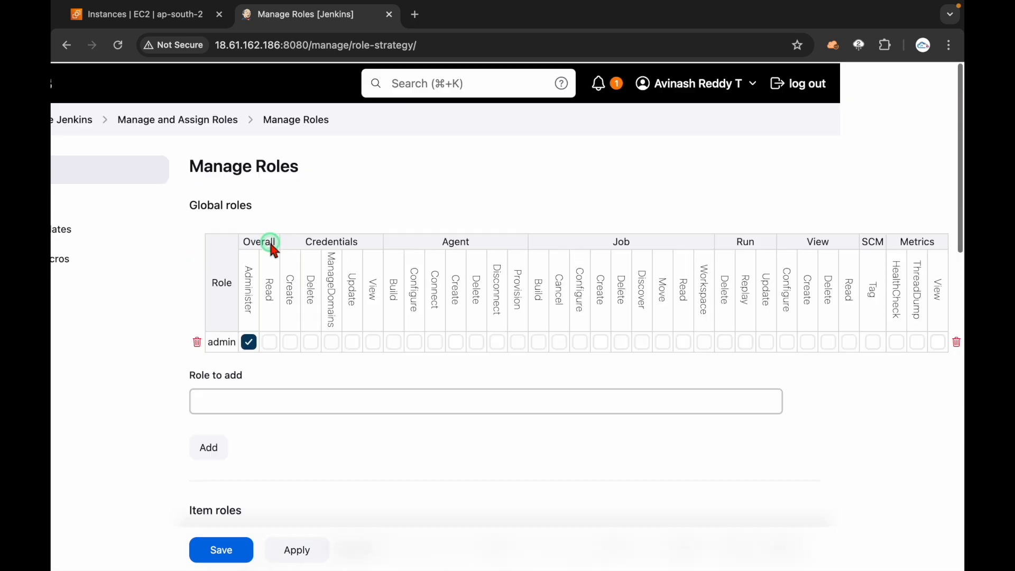
{"action": "left_click_drag", "start_coordinate": [223, 207], "coordinate": [335, 195]}
{"action": "left_click", "coordinate": [334, 195]}
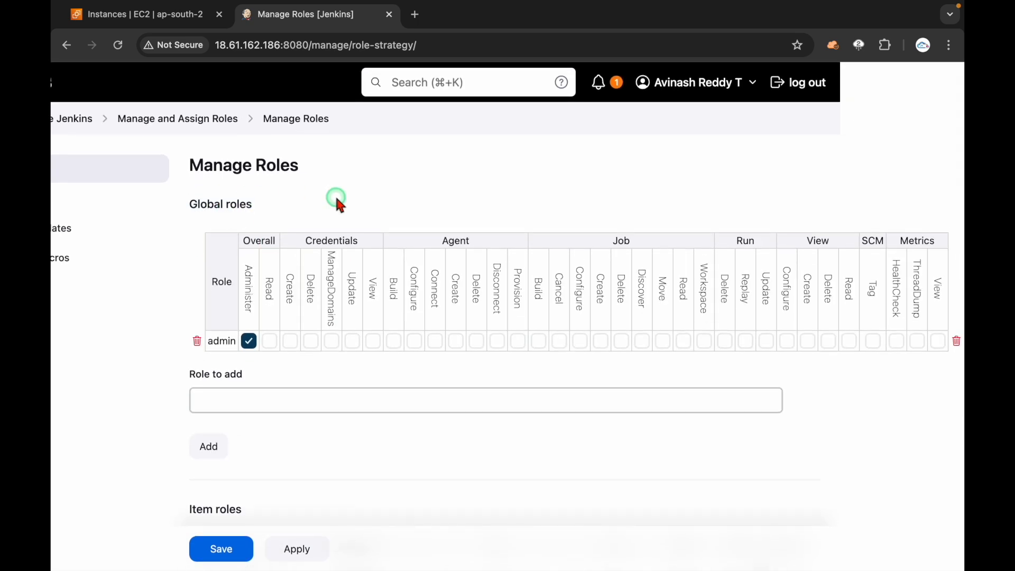
Step: Add a new global role named Developer beside admin
{"action": "left_click", "coordinate": [304, 404]}
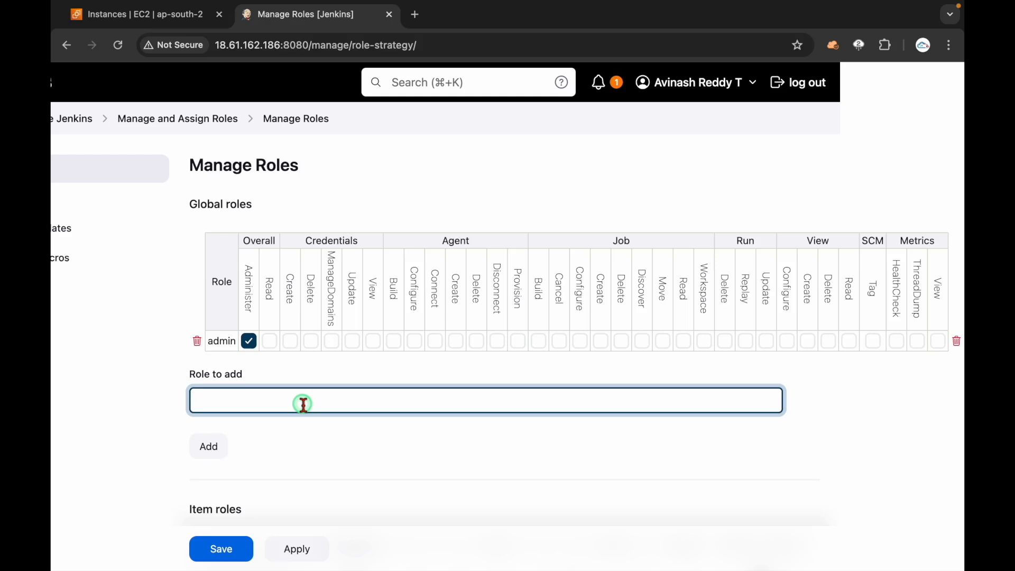
{"action": "type", "text": "Developer"}
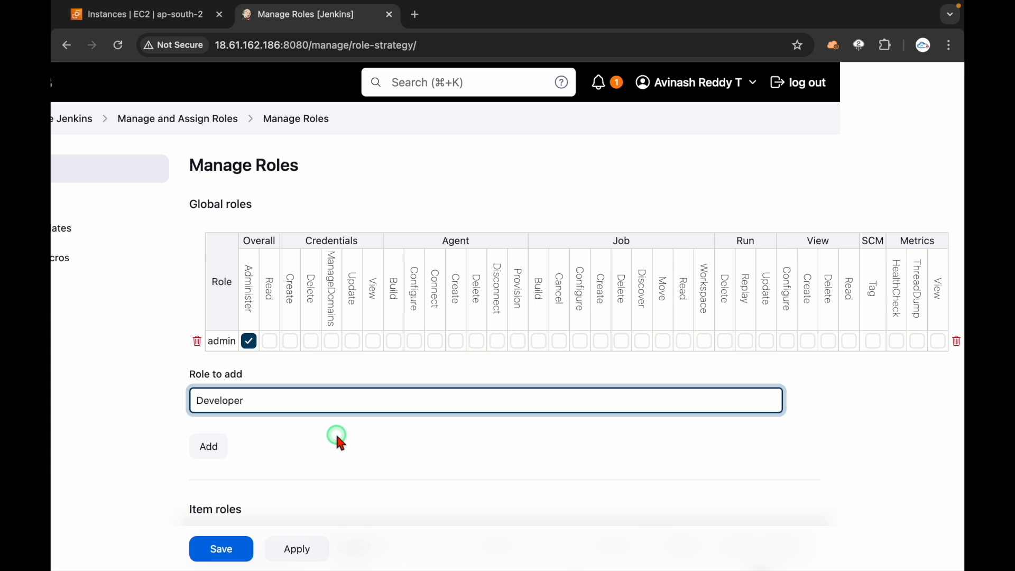
{"action": "left_click", "coordinate": [209, 446]}
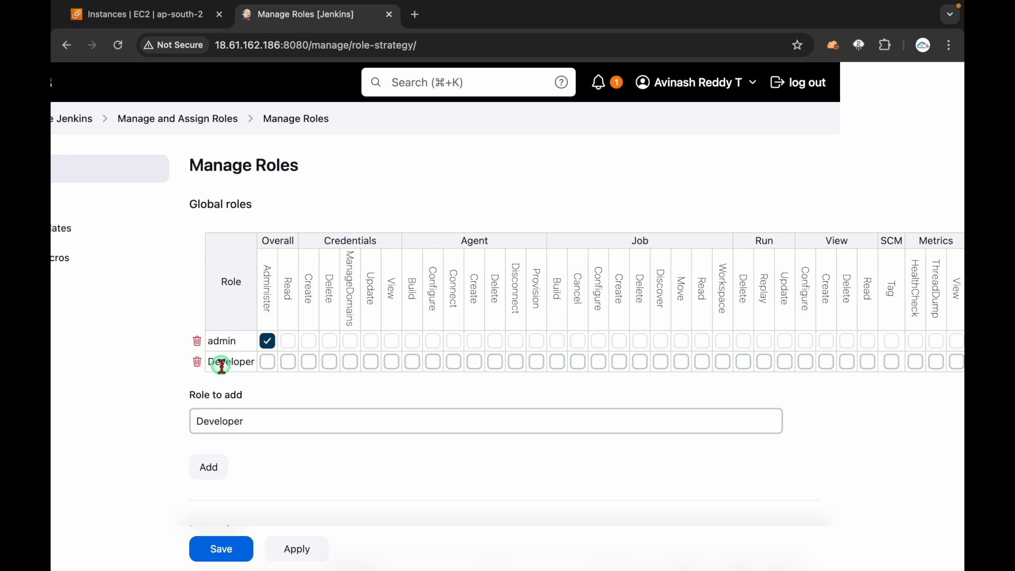
{"action": "double_click", "coordinate": [278, 240]}
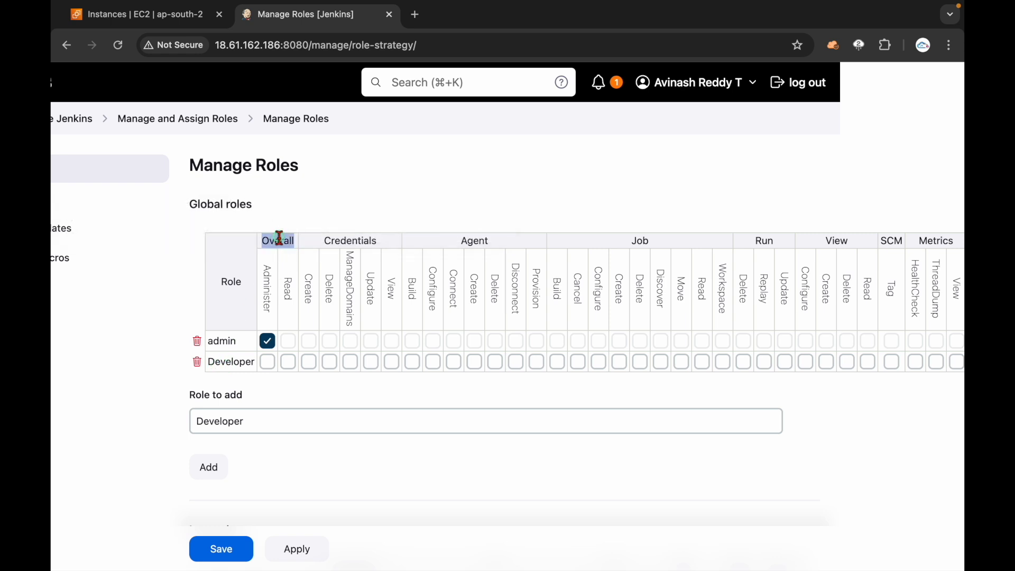
Step: Tick Overall Read for the Developer global role
{"action": "scroll", "coordinate": [338, 460], "scroll_direction": "down", "scroll_amount": 5}
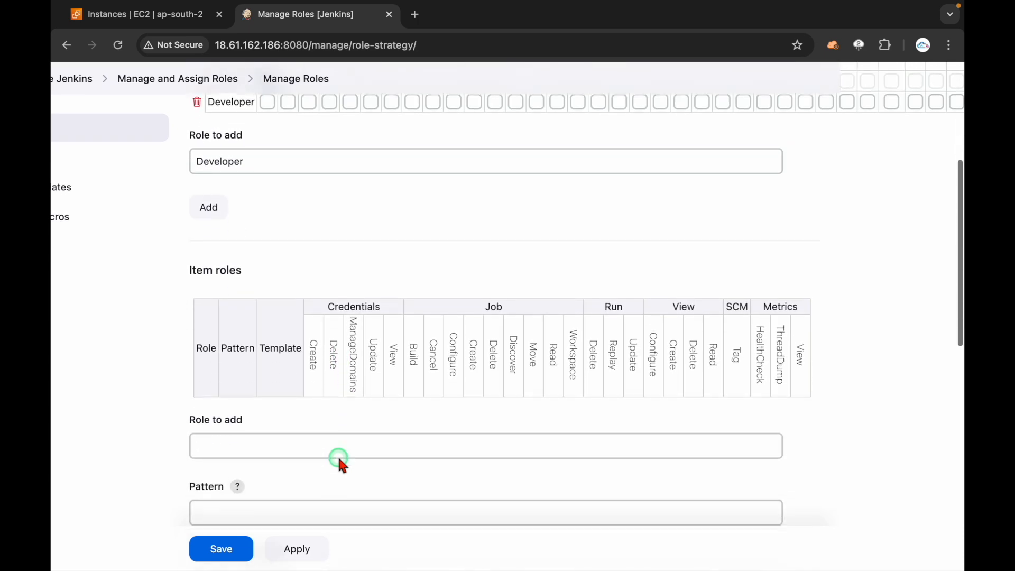
{"action": "left_click_drag", "start_coordinate": [196, 263], "coordinate": [258, 279]}
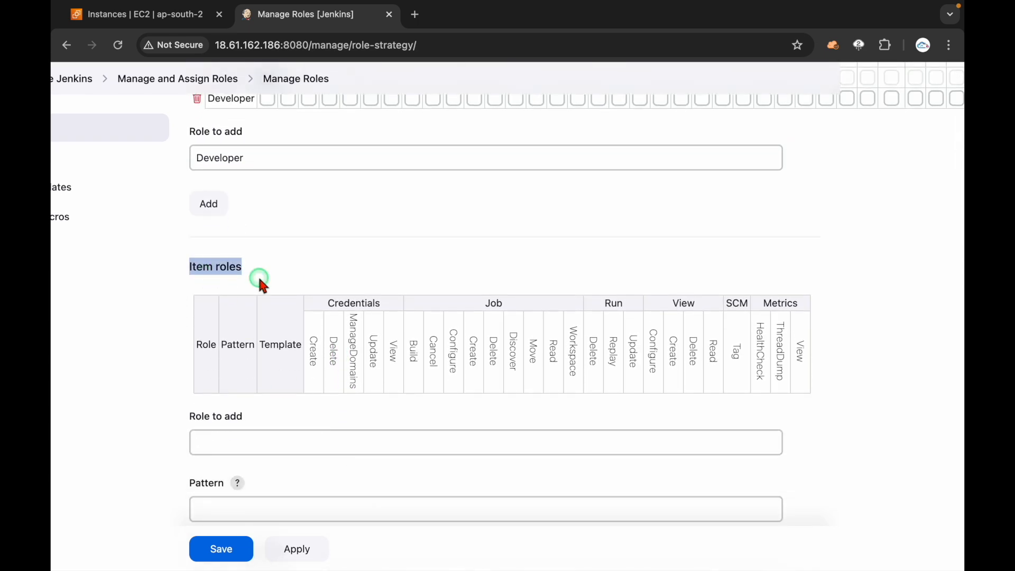
{"action": "scroll", "coordinate": [258, 279], "scroll_direction": "up", "scroll_amount": 4}
{"action": "mouse_move", "coordinate": [288, 219]}
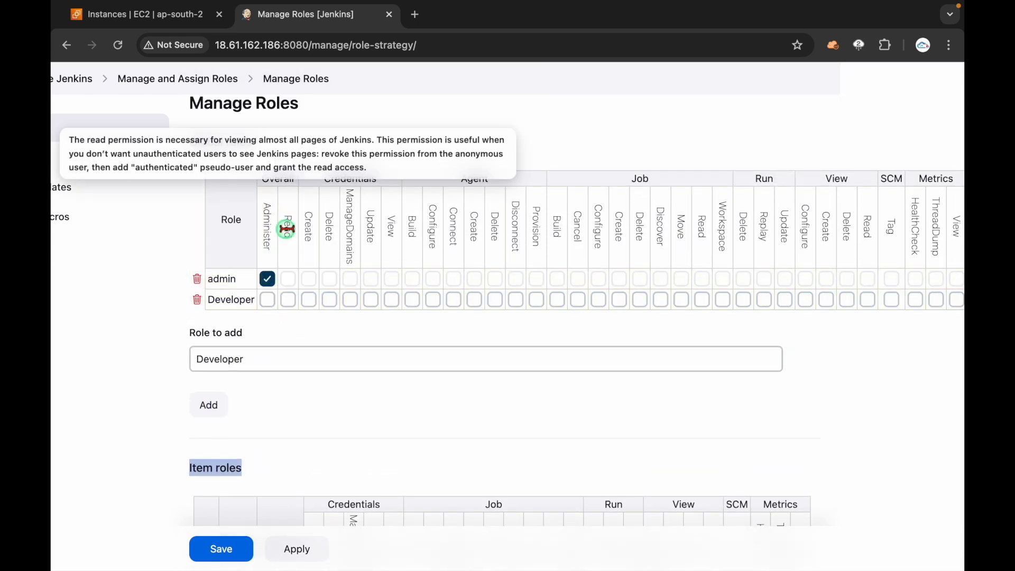
{"action": "left_click", "coordinate": [288, 299]}
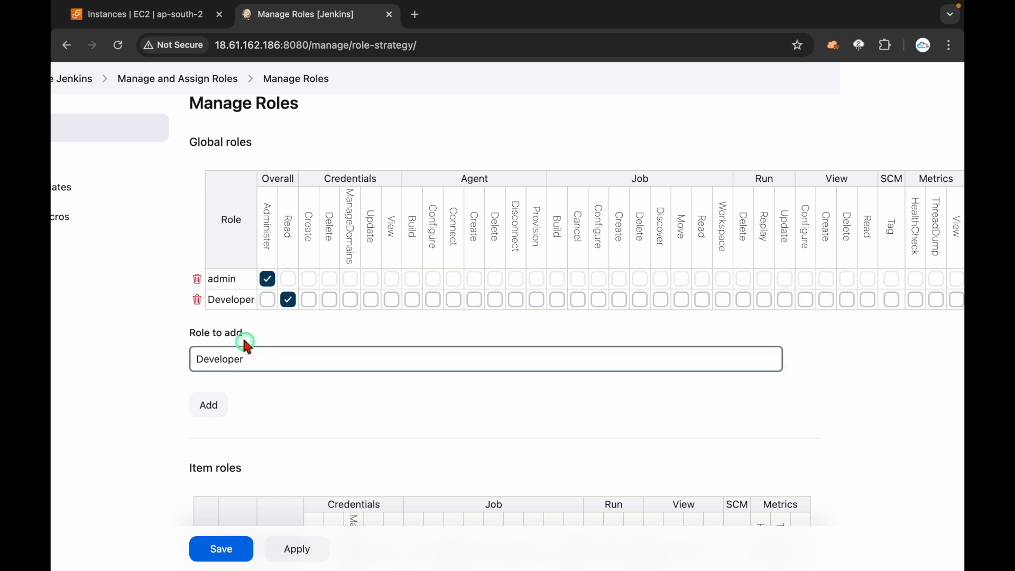
{"action": "double_click", "coordinate": [233, 300]}
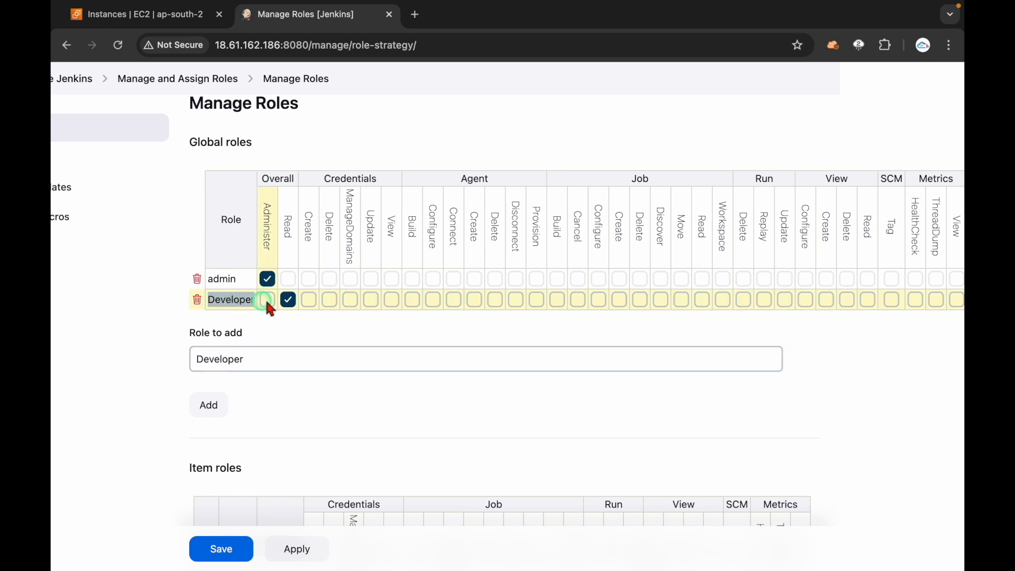
{"action": "left_click", "coordinate": [288, 299]}
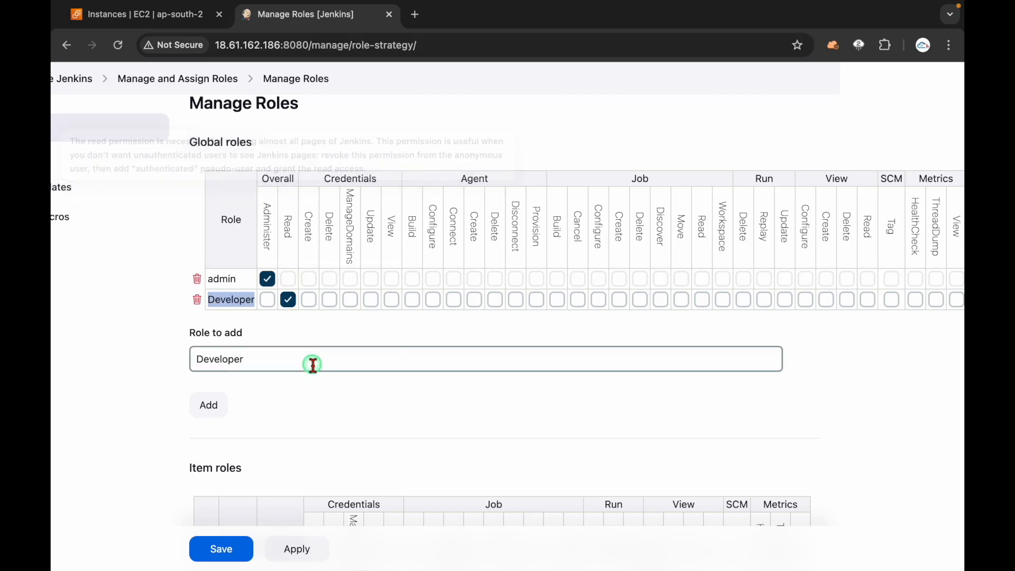
{"action": "left_click", "coordinate": [296, 336]}
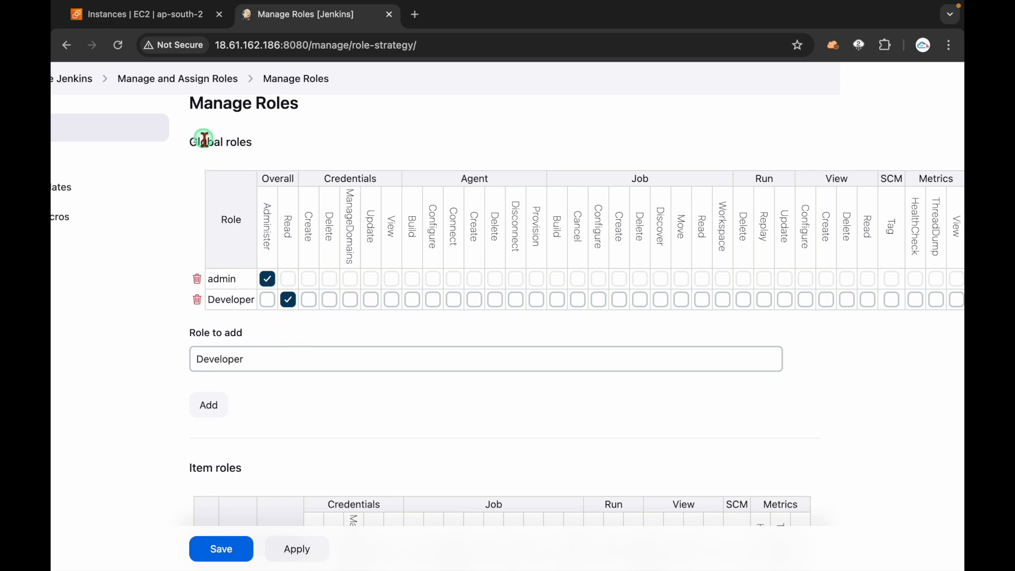
Step: Delete the leftover 'Developer' text from the global Role to add field
{"action": "left_click_drag", "start_coordinate": [201, 141], "coordinate": [288, 149]}
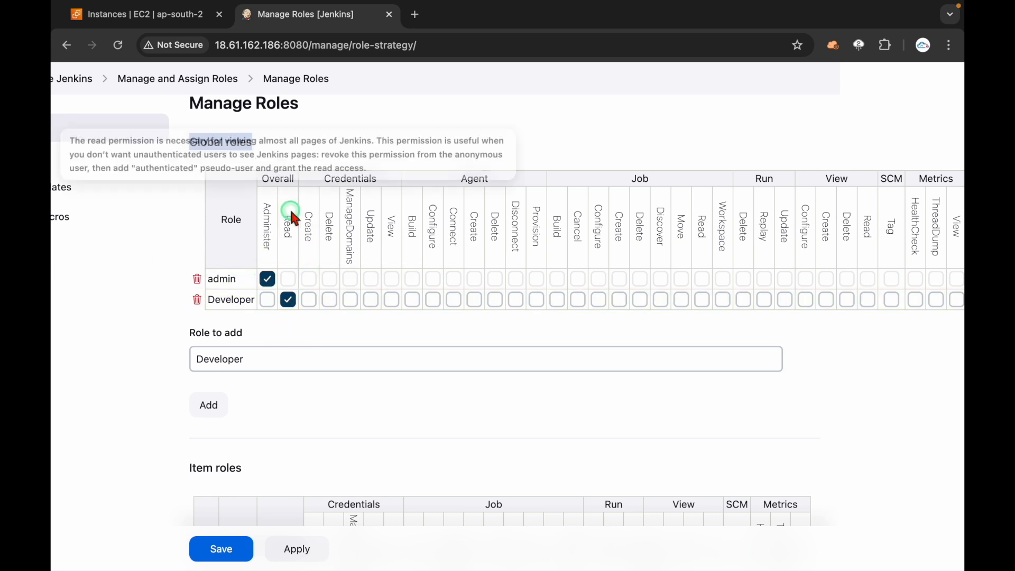
{"action": "left_click", "coordinate": [315, 387]}
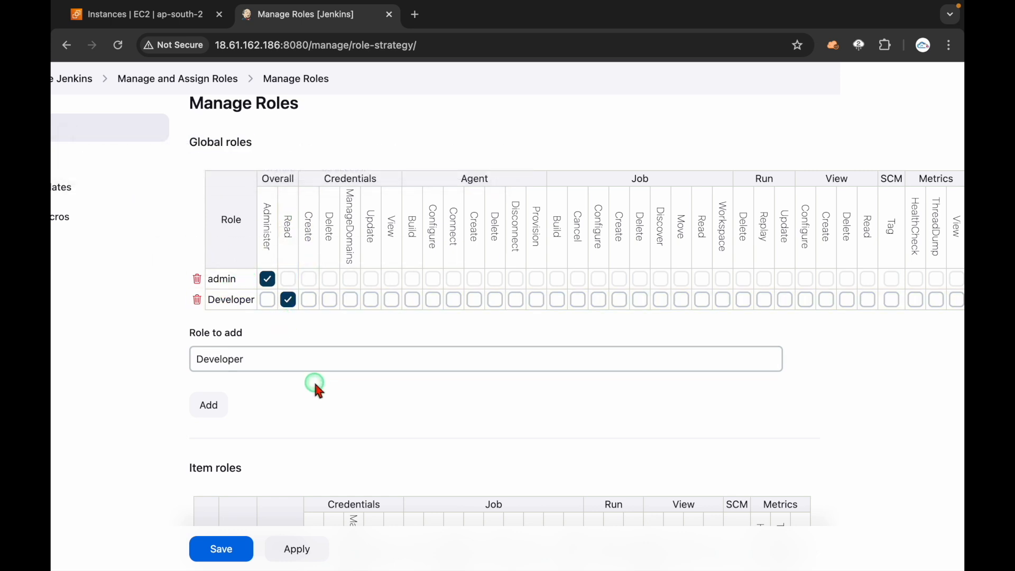
{"action": "left_click", "coordinate": [280, 358]}
{"action": "left_click_drag", "start_coordinate": [281, 358], "coordinate": [170, 362]}
{"action": "key", "text": "BackSpace"}
Step: Scroll down to the Item roles section and select its Role to add field
{"action": "left_click", "coordinate": [351, 407]}
{"action": "scroll", "coordinate": [351, 408], "scroll_direction": "down", "scroll_amount": 5}
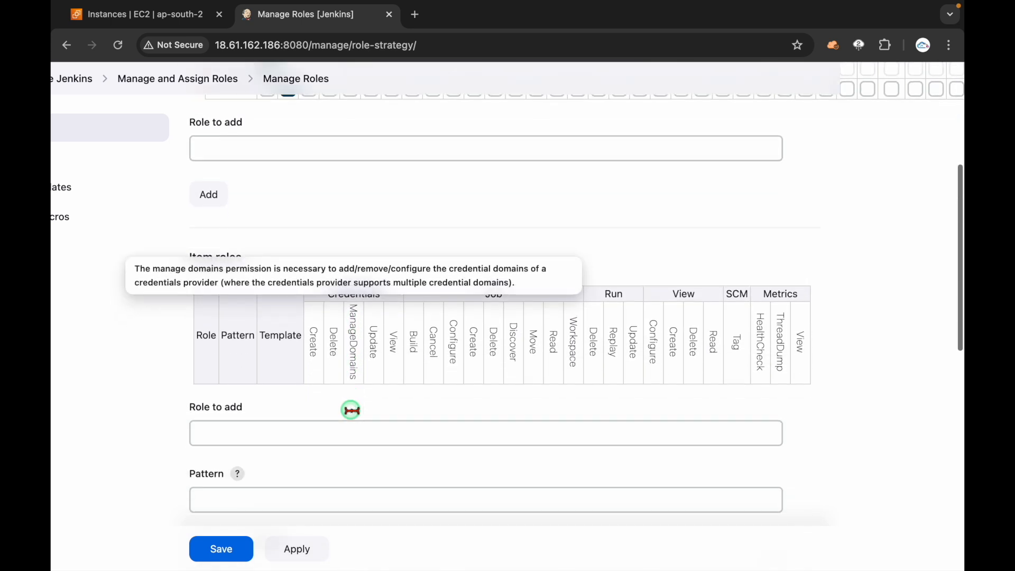
{"action": "left_click_drag", "start_coordinate": [176, 257], "coordinate": [246, 256]}
{"action": "left_click", "coordinate": [291, 256]}
{"action": "scroll", "coordinate": [292, 257], "scroll_direction": "down", "scroll_amount": 2}
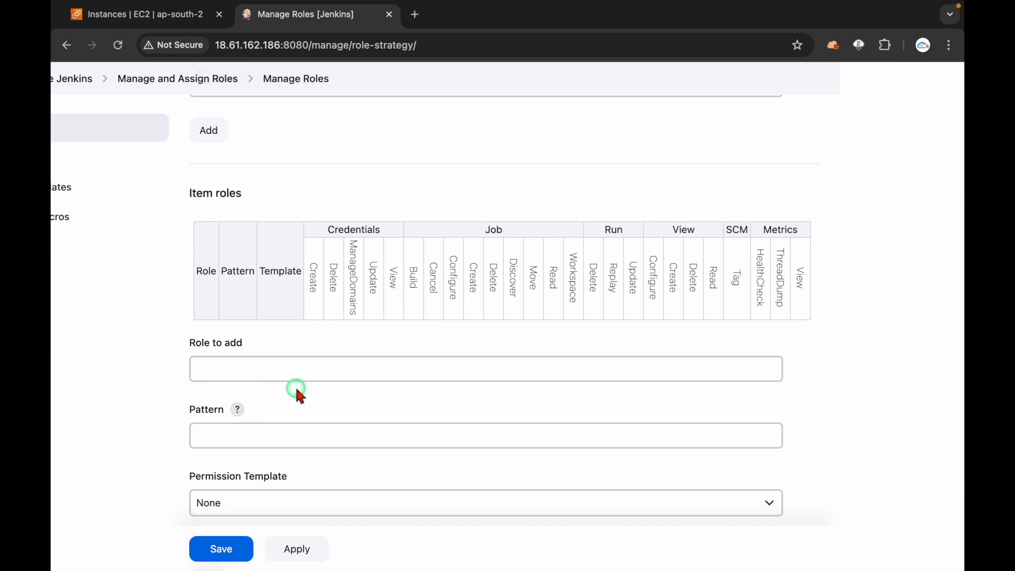
{"action": "left_click", "coordinate": [253, 369]}
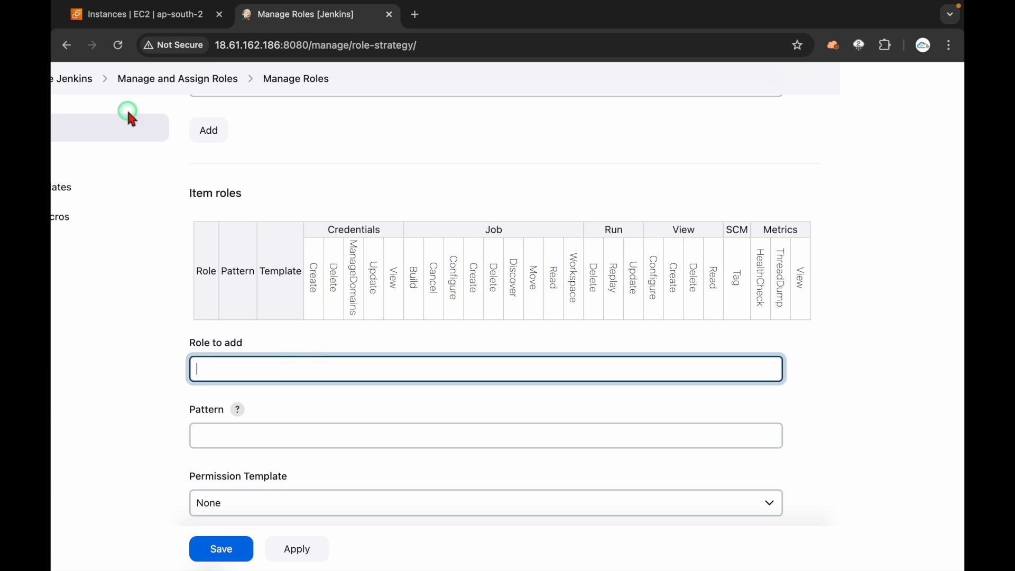
Step: Open the Dashboard job list in a separate tab, then return to the item role field
{"action": "middle_click", "coordinate": [81, 81]}
{"action": "left_click", "coordinate": [463, 28]}
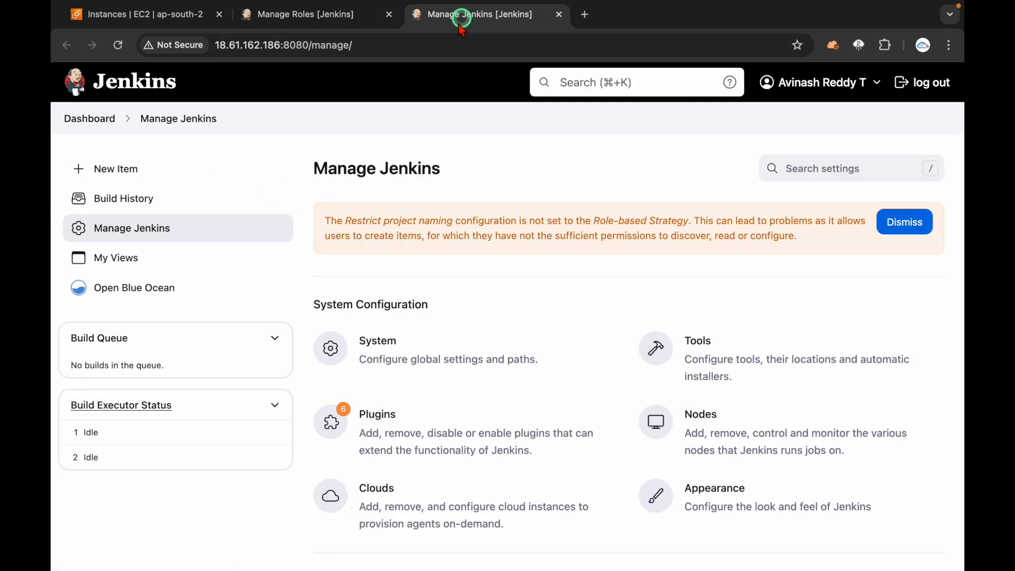
{"action": "left_click", "coordinate": [89, 117]}
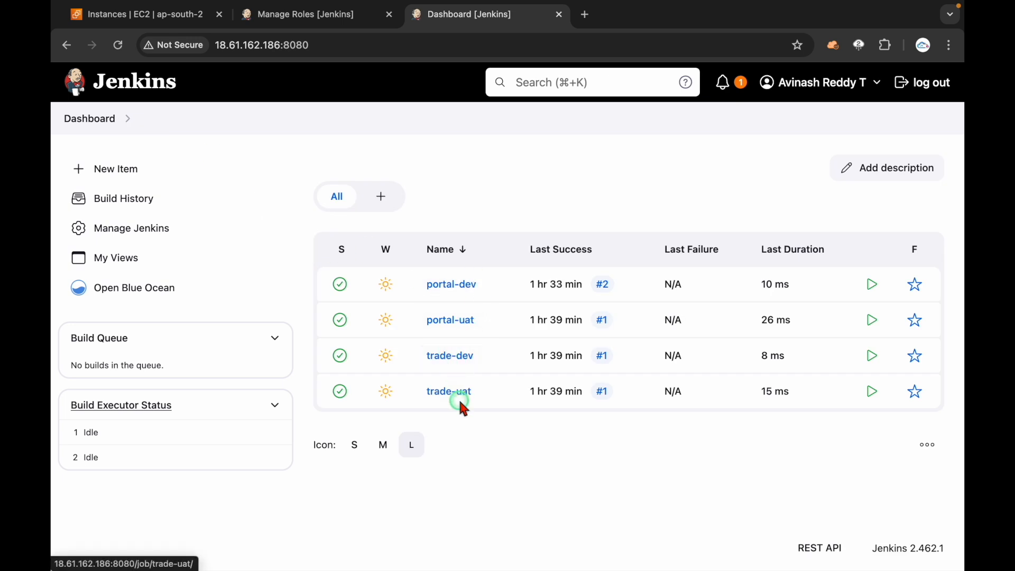
{"action": "left_click", "coordinate": [312, 15]}
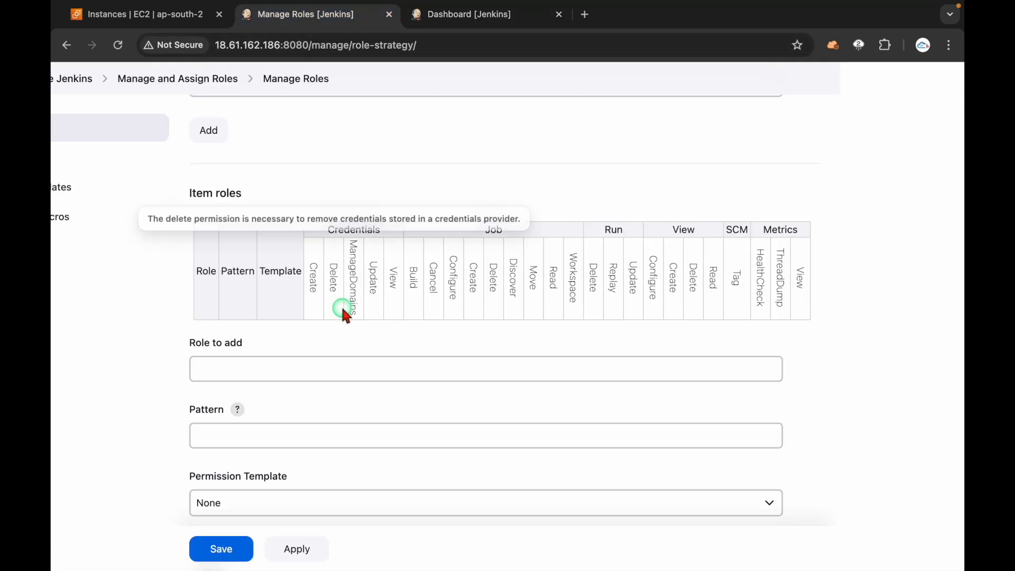
{"action": "left_click", "coordinate": [298, 366]}
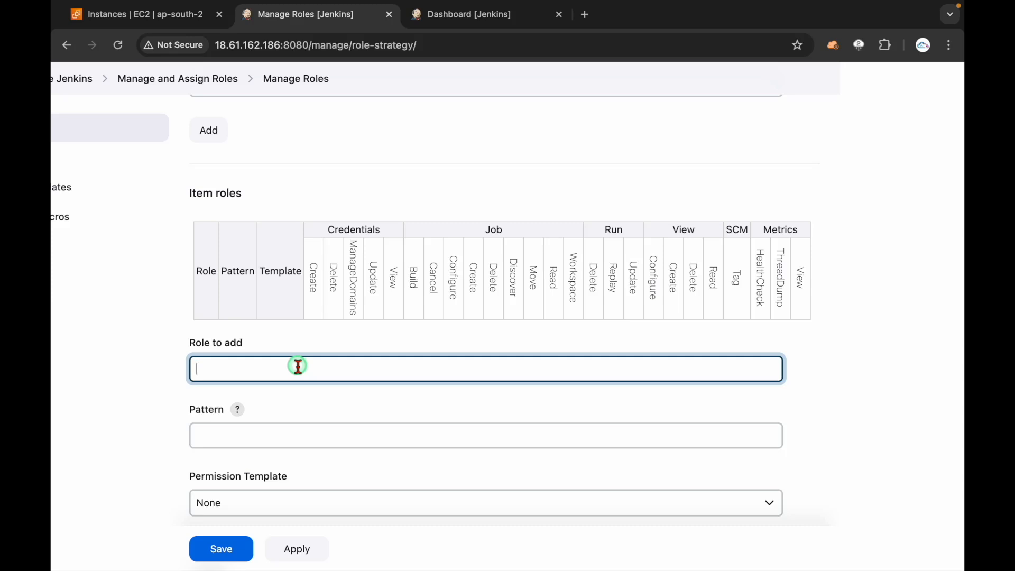
Step: Name the item role portalrole with job pattern portal.*, matching the dashboard's portal jobs
{"action": "type", "text": "portalrole"}
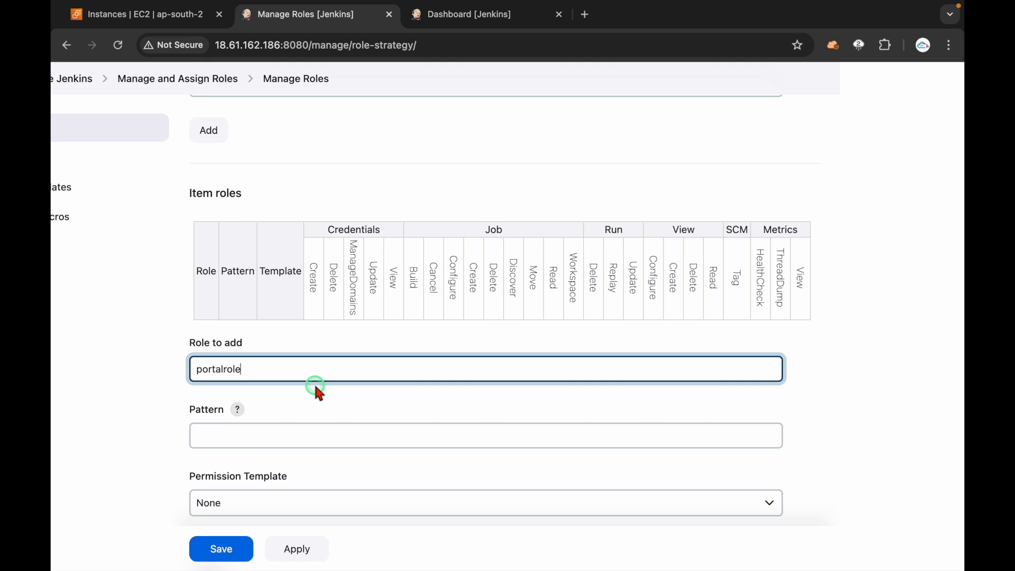
{"action": "scroll", "coordinate": [315, 383], "scroll_direction": "down", "scroll_amount": 2}
{"action": "left_click", "coordinate": [309, 386]}
{"action": "left_click", "coordinate": [447, 23]}
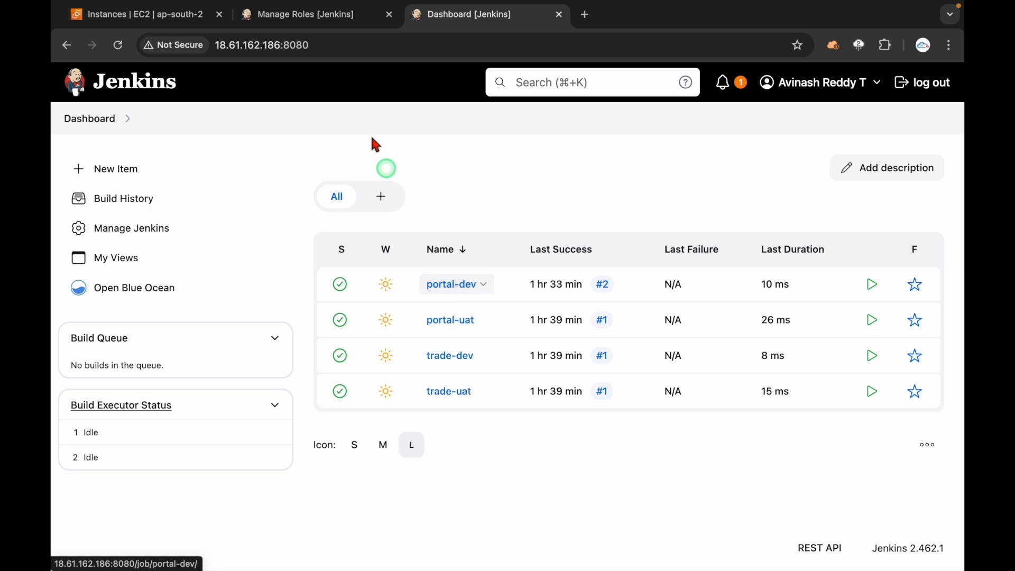
{"action": "left_click", "coordinate": [304, 14]}
{"action": "type", "text": "portal.*"}
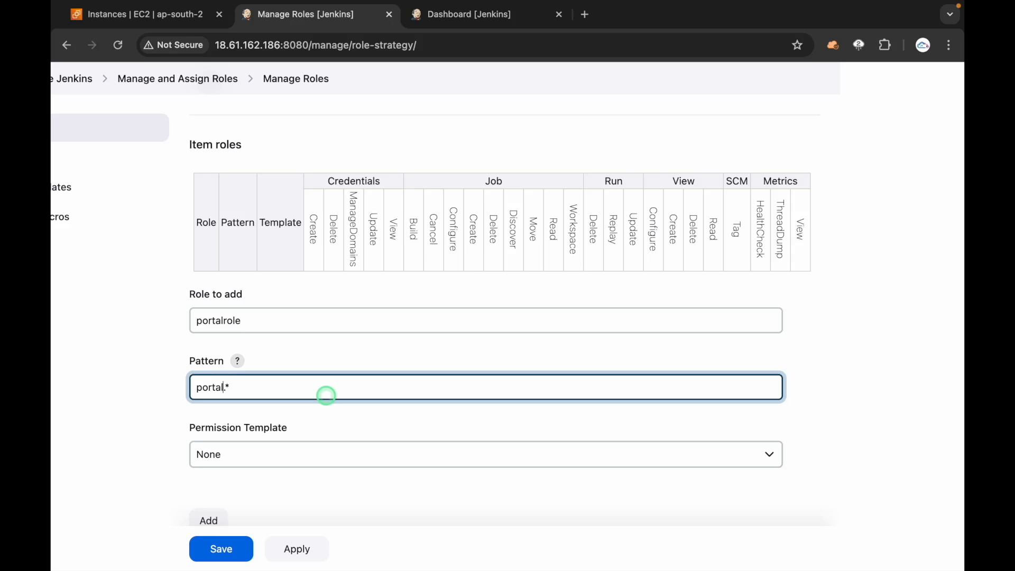
{"action": "key", "text": "shift+Left"}
{"action": "key", "text": "shift+Left"}
{"action": "key", "text": "shift+Left"}
{"action": "key", "text": "shift+Left"}
{"action": "key", "text": "shift+Left"}
{"action": "key", "text": "shift+Left"}
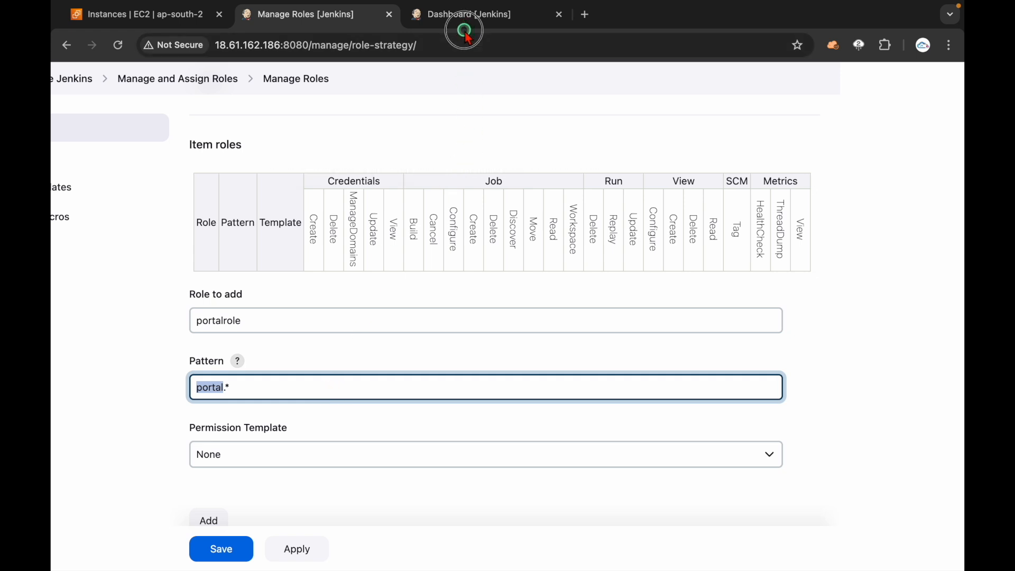
{"action": "left_click", "coordinate": [465, 14]}
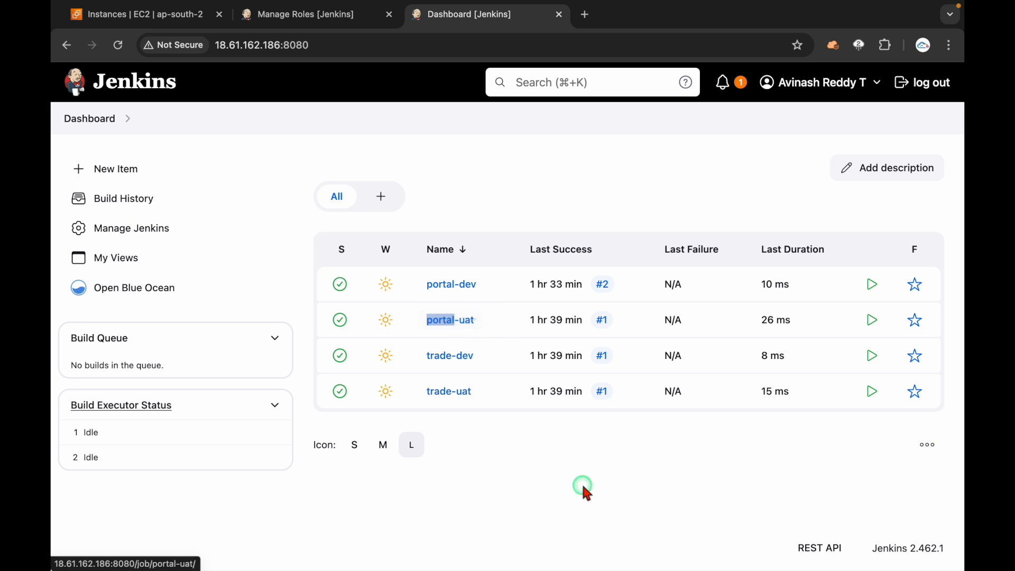
{"action": "left_click", "coordinate": [307, 15]}
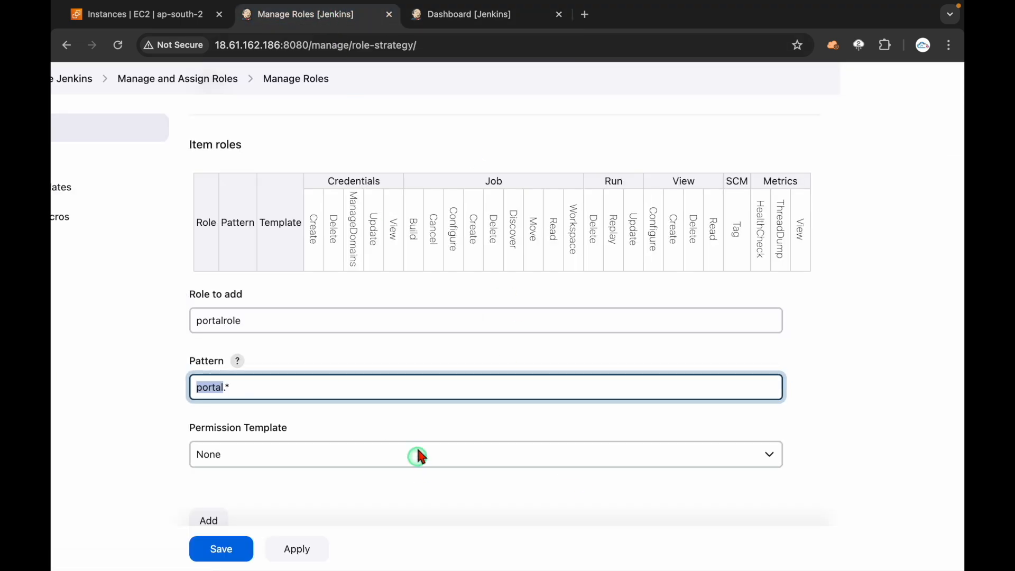
{"action": "left_click", "coordinate": [870, 380]}
Step: Keep the permission template as None and add portalrole to the Item roles table
{"action": "scroll", "coordinate": [719, 411], "scroll_direction": "down", "scroll_amount": 1}
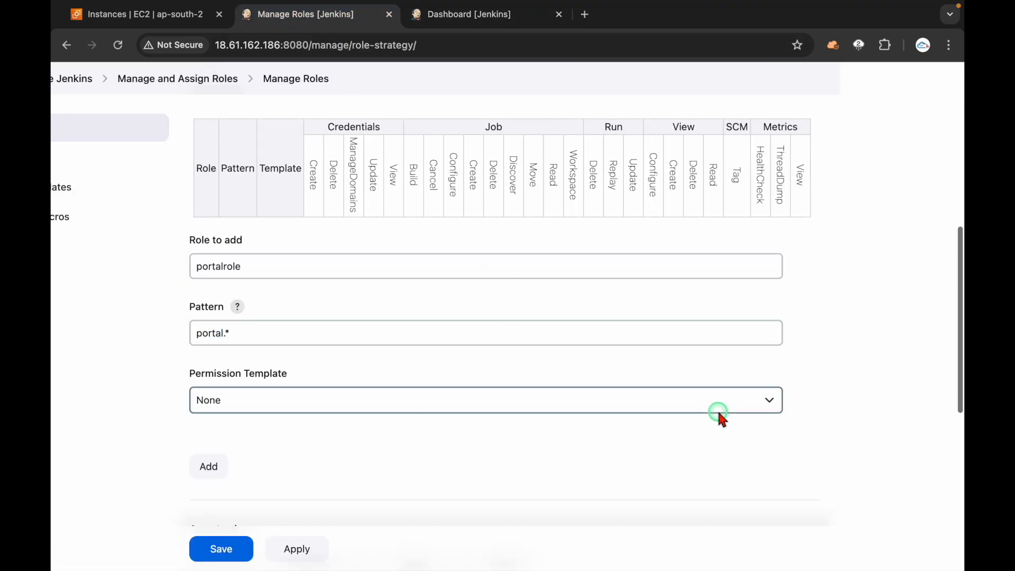
{"action": "left_click", "coordinate": [370, 413]}
{"action": "left_click", "coordinate": [355, 411]}
{"action": "scroll", "coordinate": [335, 249], "scroll_direction": "down", "scroll_amount": 1}
{"action": "left_click", "coordinate": [209, 430]}
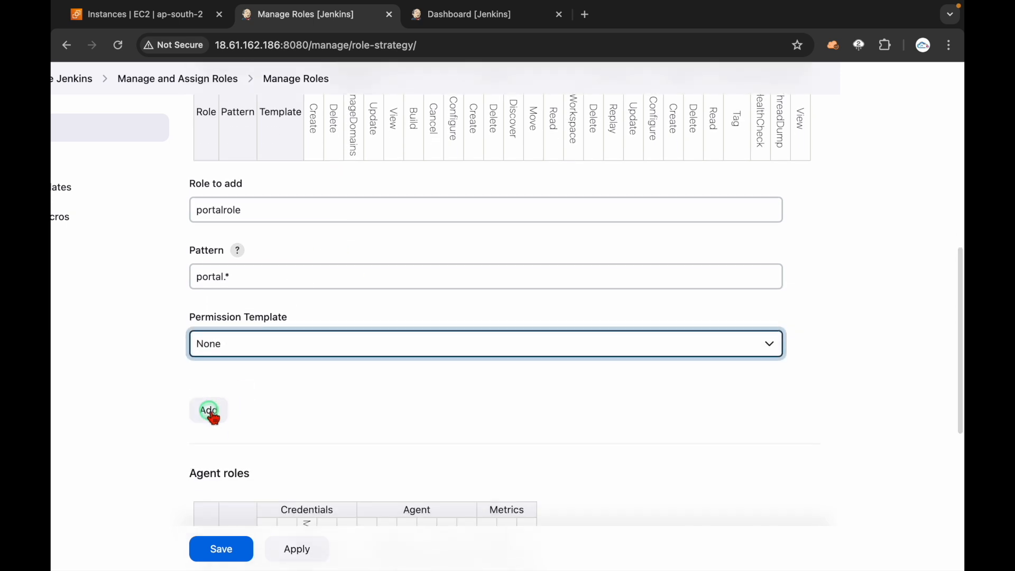
{"action": "scroll", "coordinate": [349, 396], "scroll_direction": "up", "scroll_amount": 2}
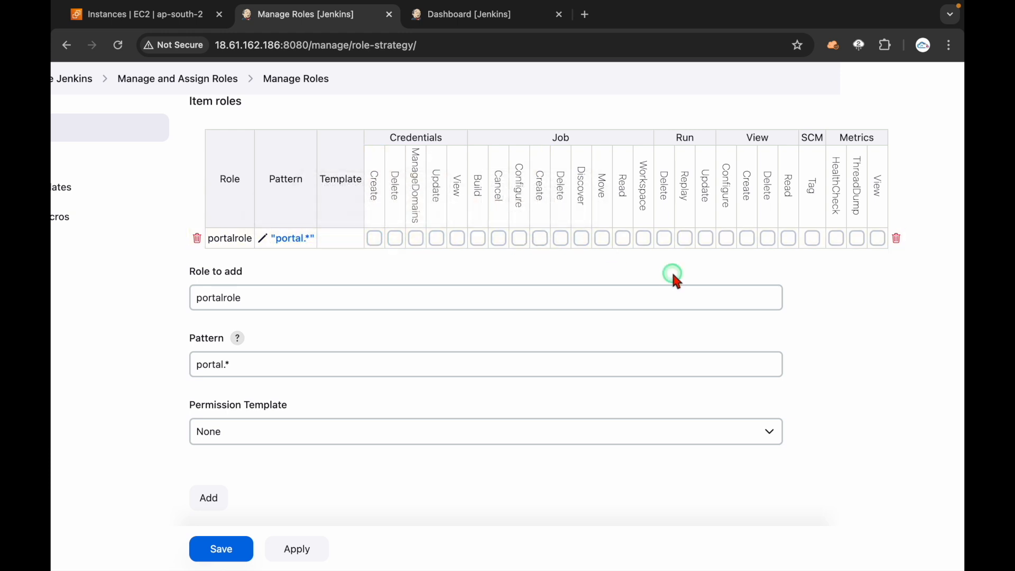
Step: Grant portalrole all Credentials permissions plus Job Build, Cancel, Configure, Create, Delete, Discover, Move and Read
{"action": "left_click", "coordinate": [375, 239]}
{"action": "left_click", "coordinate": [540, 239]}
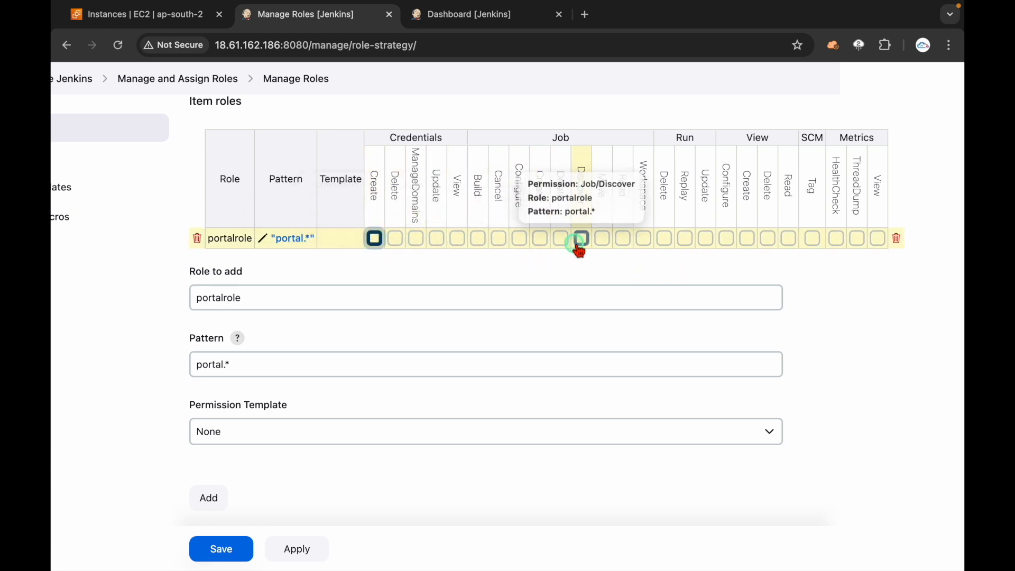
{"action": "left_click", "coordinate": [375, 239]}
{"action": "left_click", "coordinate": [561, 240]}
{"action": "scroll", "coordinate": [562, 243], "scroll_direction": "right", "scroll_amount": 2}
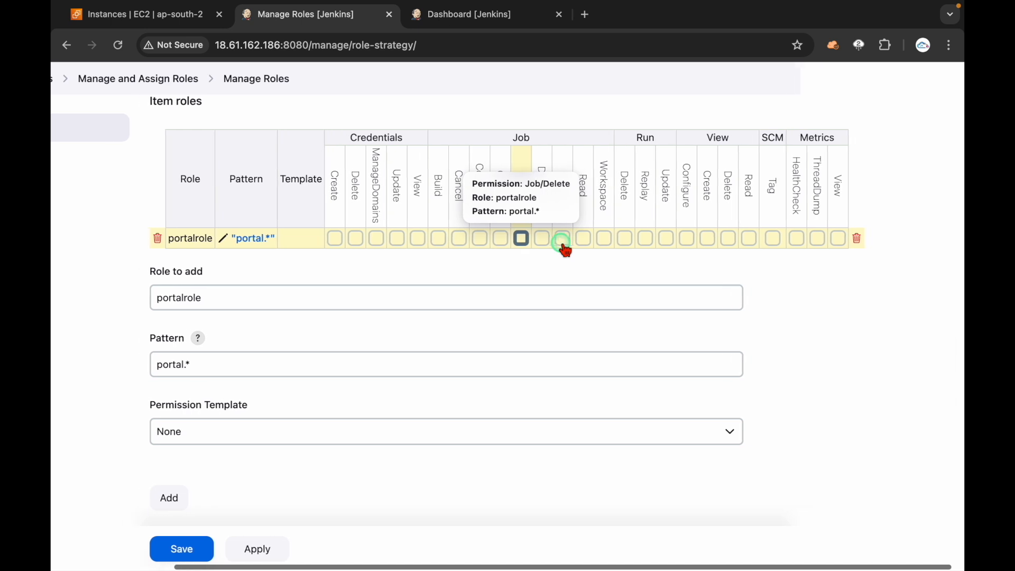
{"action": "left_click", "coordinate": [369, 239]}
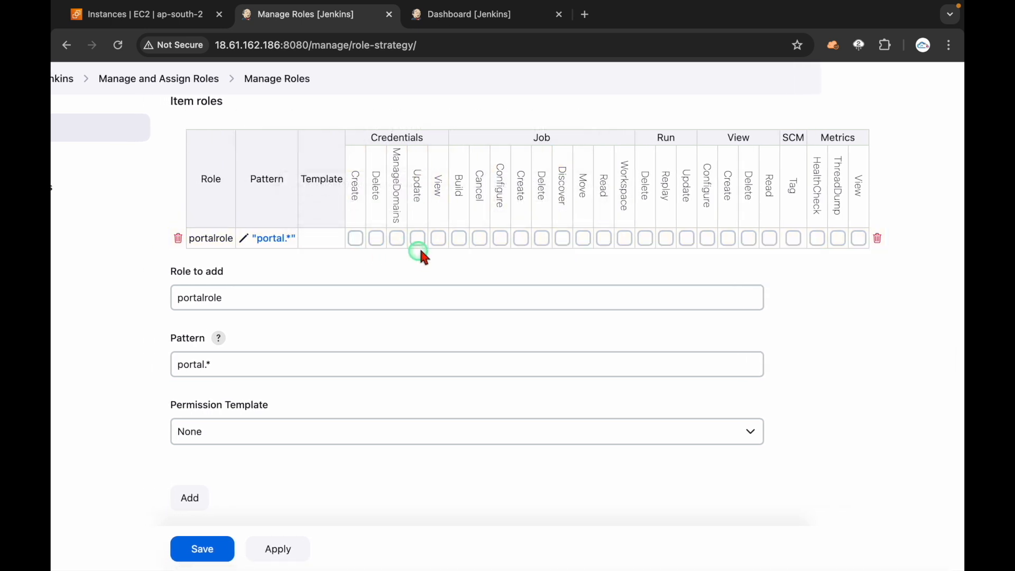
{"action": "left_click", "coordinate": [417, 241]}
{"action": "left_click", "coordinate": [397, 241]}
{"action": "left_click", "coordinate": [375, 240]}
{"action": "left_click", "coordinate": [355, 240]}
{"action": "left_click", "coordinate": [439, 239]}
{"action": "left_click", "coordinate": [459, 239]}
{"action": "left_click", "coordinate": [485, 242]}
{"action": "left_click", "coordinate": [501, 240]}
{"action": "left_click", "coordinate": [523, 240]}
{"action": "left_click", "coordinate": [544, 240]}
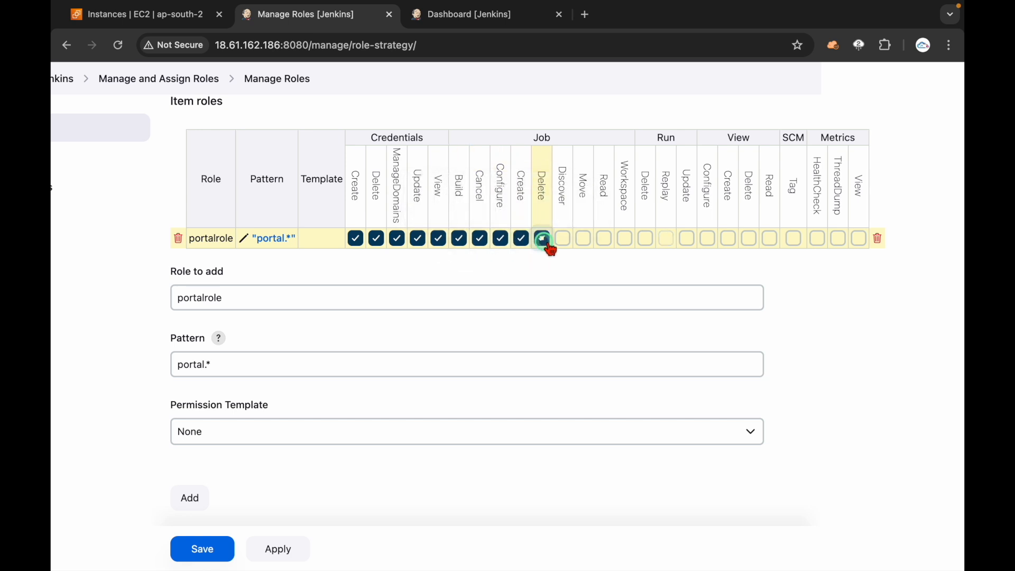
{"action": "left_click", "coordinate": [564, 241]}
{"action": "left_click", "coordinate": [586, 241]}
{"action": "left_click", "coordinate": [606, 241]}
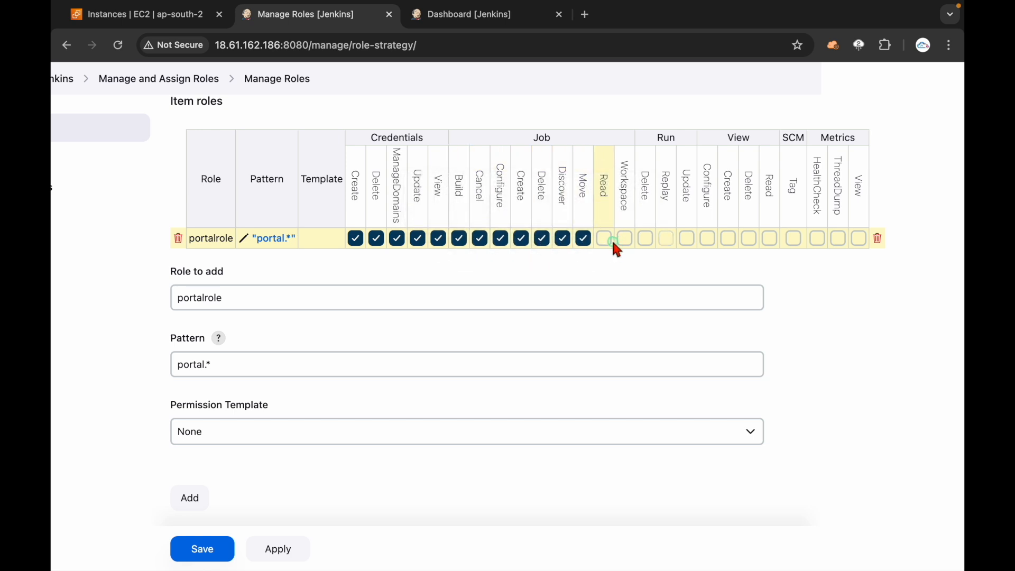
{"action": "left_click", "coordinate": [625, 240]}
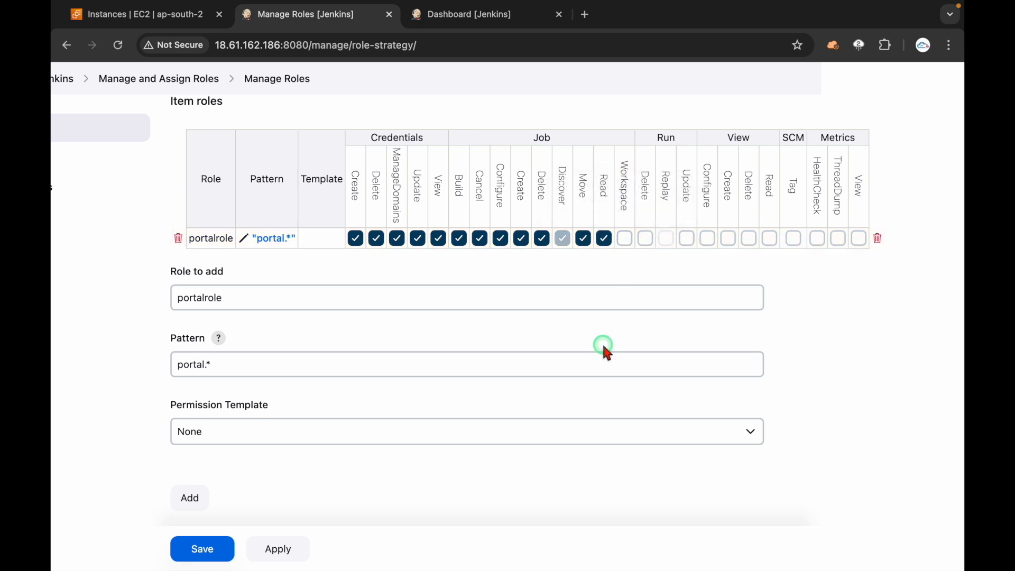
{"action": "left_click", "coordinate": [354, 297]}
Step: Remove Job Delete and grant portalrole Job Workspace, Run, View, SCM Tag and Metrics permissions
{"action": "left_click", "coordinate": [542, 238]}
{"action": "left_click", "coordinate": [624, 239]}
{"action": "left_click", "coordinate": [645, 239]}
{"action": "left_click", "coordinate": [687, 239]}
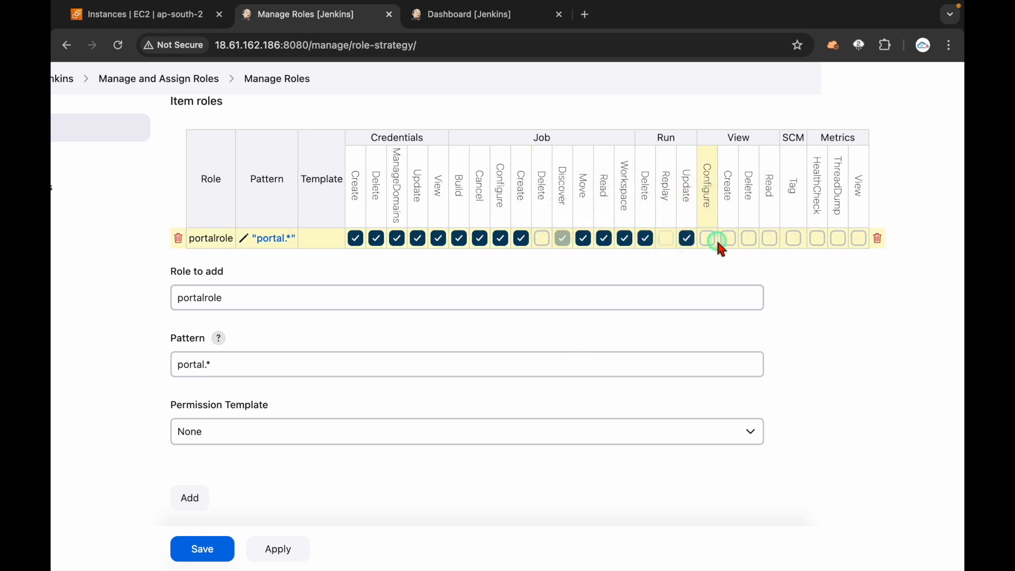
{"action": "left_click", "coordinate": [707, 240]}
{"action": "left_click", "coordinate": [728, 239]}
{"action": "left_click", "coordinate": [750, 239]}
{"action": "left_click", "coordinate": [770, 239]}
{"action": "left_click", "coordinate": [793, 239]}
{"action": "left_click", "coordinate": [818, 239]}
{"action": "left_click", "coordinate": [838, 239]}
{"action": "left_click", "coordinate": [859, 239]}
{"action": "left_click", "coordinate": [378, 486]}
{"action": "scroll", "coordinate": [375, 485], "scroll_direction": "down", "scroll_amount": 4}
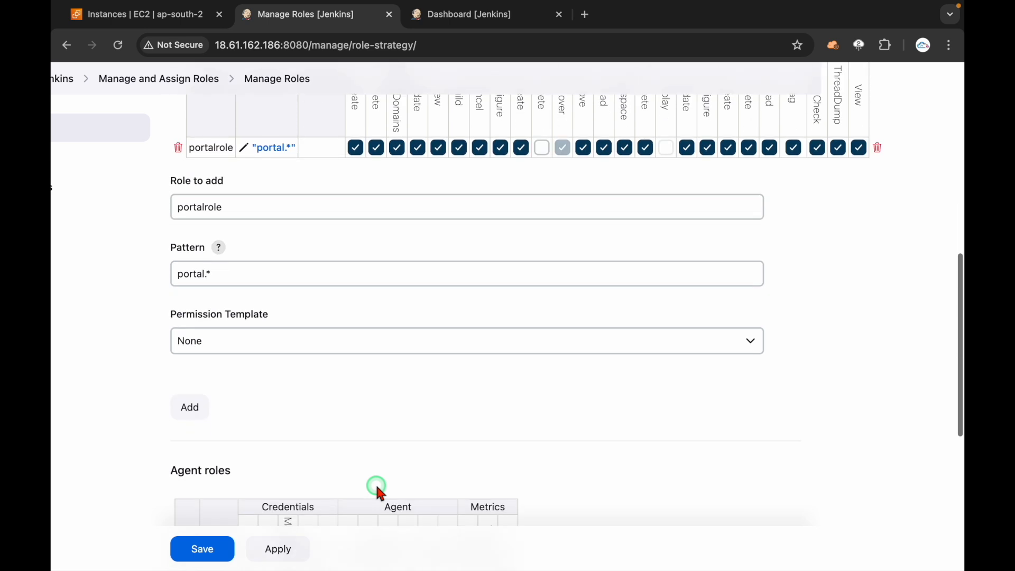
{"action": "scroll", "coordinate": [402, 386], "scroll_direction": "up", "scroll_amount": 3}
{"action": "left_click_drag", "start_coordinate": [236, 267], "coordinate": [154, 284]}
Step: Add item role traderole with pattern trade.* after checking the dashboard's job names
{"action": "left_click", "coordinate": [455, 28]}
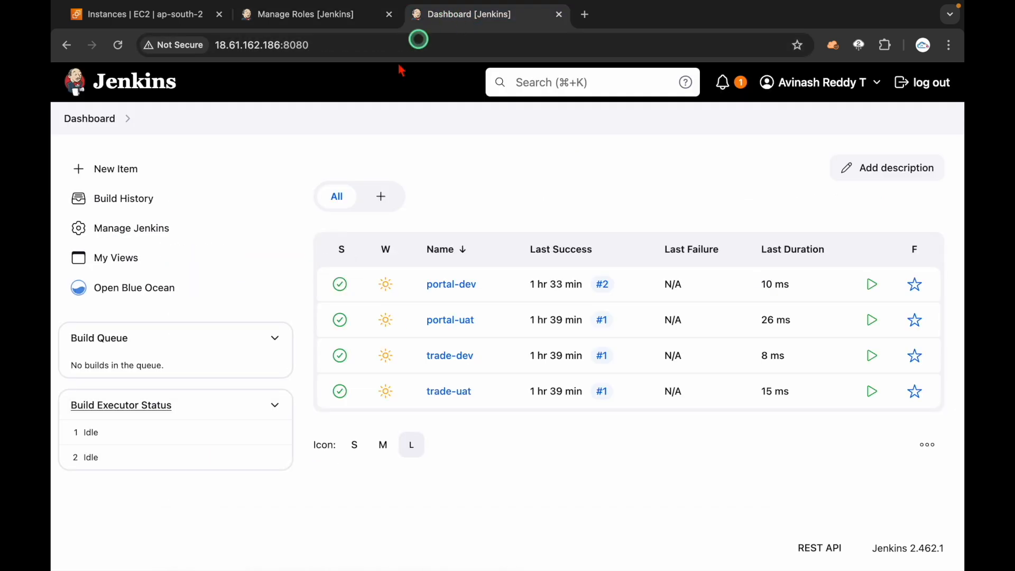
{"action": "left_click_drag", "start_coordinate": [420, 363], "coordinate": [494, 425]}
{"action": "left_click", "coordinate": [369, 124]}
{"action": "left_click", "coordinate": [312, 14]}
{"action": "type", "text": "traderole"}
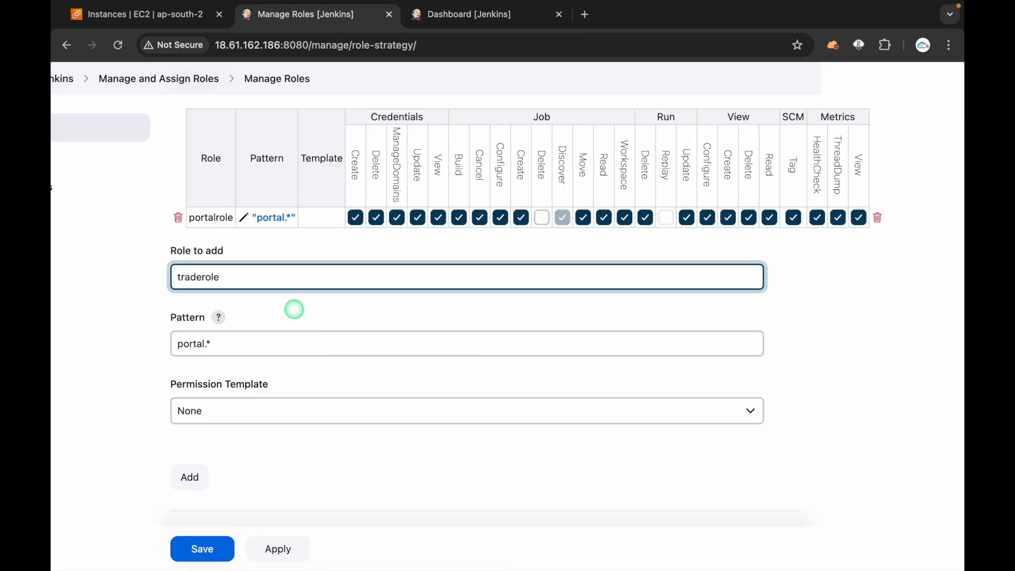
{"action": "left_click", "coordinate": [292, 342]}
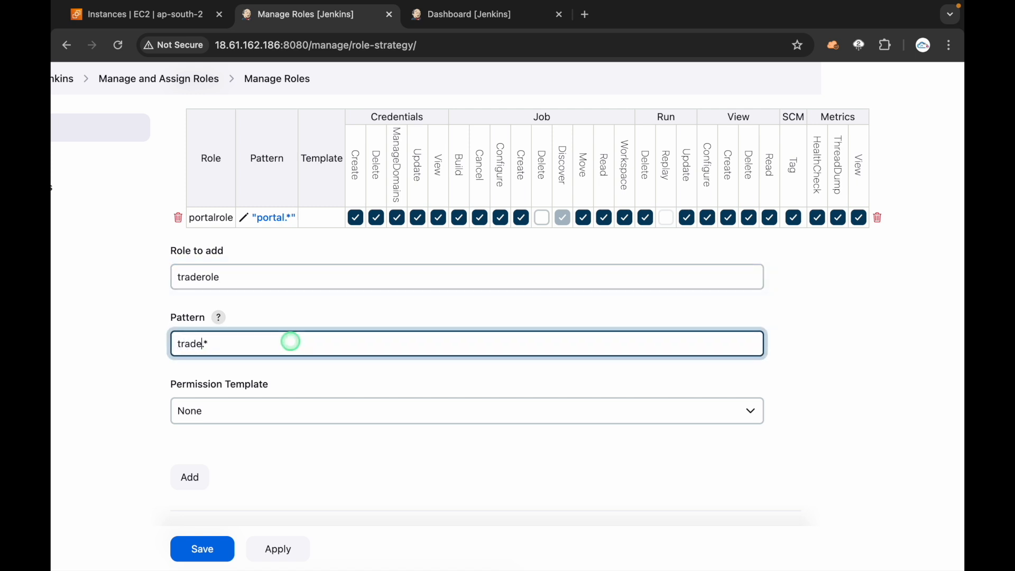
{"action": "left_click", "coordinate": [820, 337]}
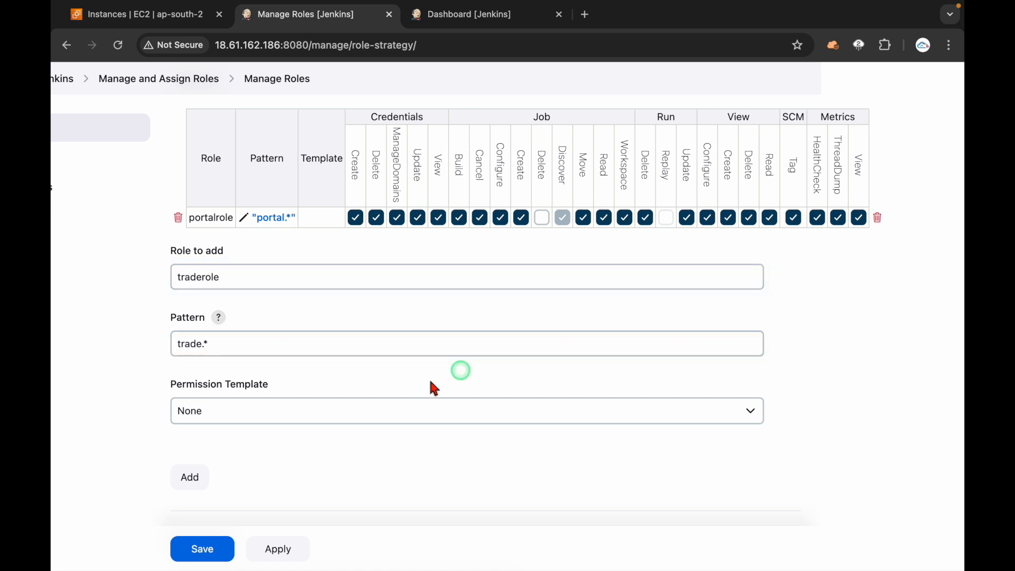
{"action": "left_click", "coordinate": [188, 478]}
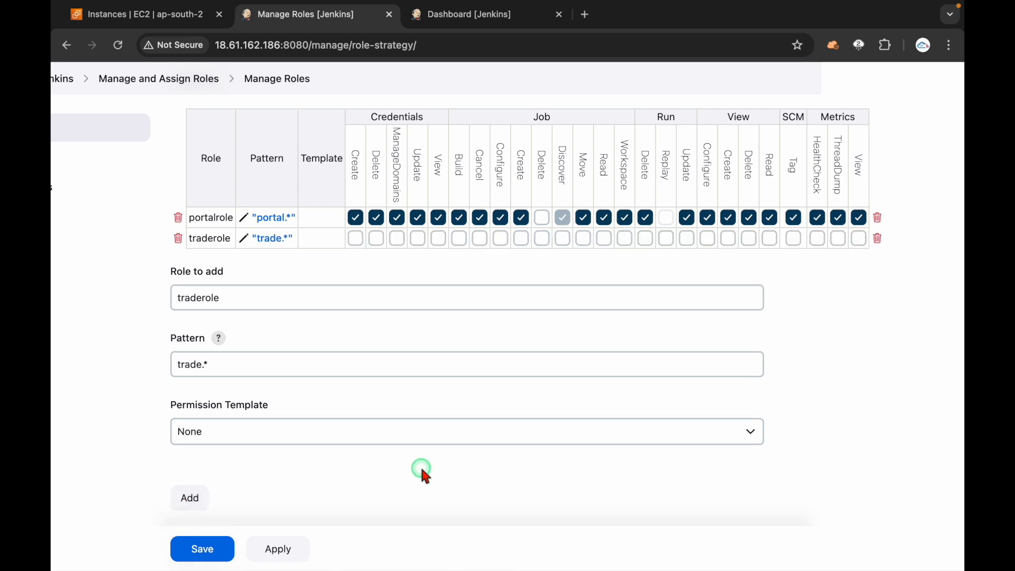
Step: Tick every traderole permission: Credentials, Job, Run, View, SCM Tag and Metrics
{"action": "left_click", "coordinate": [356, 239]}
{"action": "left_click", "coordinate": [376, 238]}
{"action": "left_click", "coordinate": [397, 239]}
{"action": "left_click", "coordinate": [428, 239]}
{"action": "left_click", "coordinate": [438, 239]}
{"action": "left_click", "coordinate": [459, 239]}
{"action": "left_click", "coordinate": [479, 238]}
{"action": "left_click", "coordinate": [500, 239]}
{"action": "left_click", "coordinate": [521, 239]}
{"action": "left_click", "coordinate": [542, 239]}
{"action": "left_click", "coordinate": [563, 239]}
{"action": "left_click", "coordinate": [584, 239]}
{"action": "left_click", "coordinate": [604, 239]}
{"action": "left_click", "coordinate": [625, 239]}
{"action": "left_click", "coordinate": [646, 239]}
{"action": "left_click", "coordinate": [668, 239]}
{"action": "left_click", "coordinate": [687, 238]}
{"action": "left_click", "coordinate": [708, 239]}
{"action": "left_click", "coordinate": [729, 239]}
{"action": "left_click", "coordinate": [750, 239]}
{"action": "left_click", "coordinate": [769, 239]}
{"action": "left_click", "coordinate": [794, 239]}
{"action": "left_click", "coordinate": [817, 239]}
{"action": "left_click", "coordinate": [838, 239]}
{"action": "left_click", "coordinate": [859, 239]}
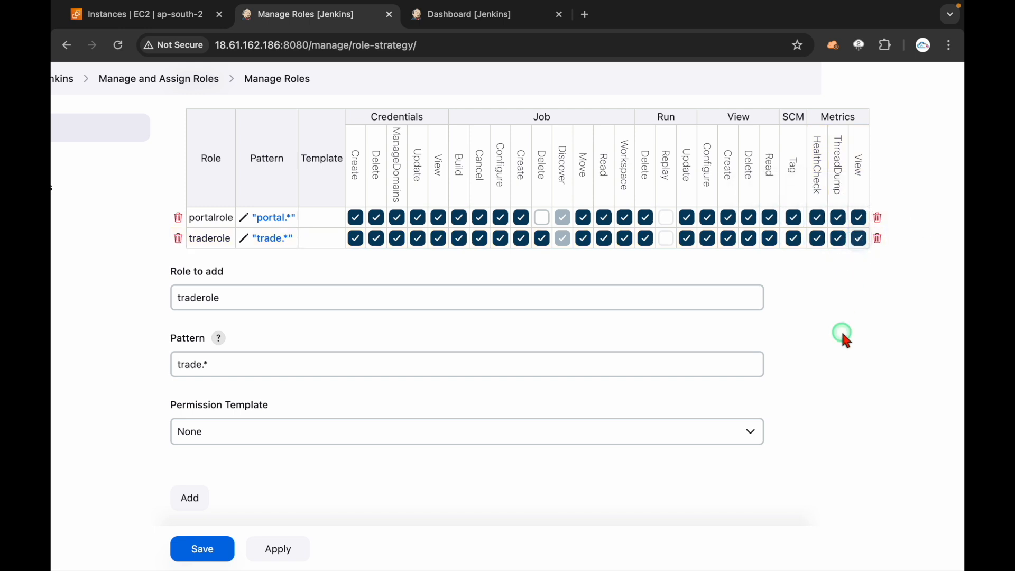
{"action": "scroll", "coordinate": [840, 331], "scroll_direction": "up", "scroll_amount": 2}
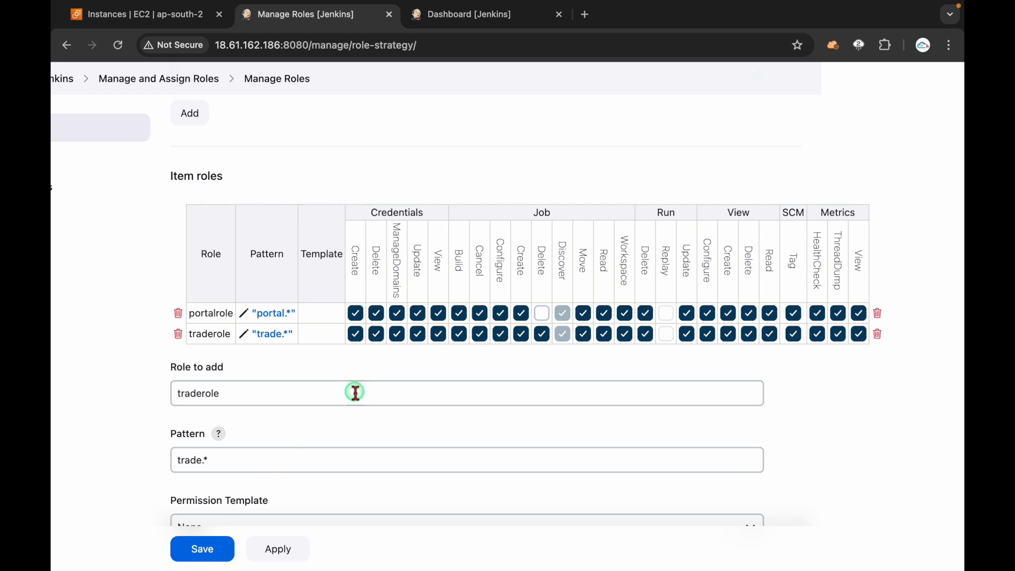
Step: Apply and then save the portalrole and traderole changes on Manage Roles
{"action": "left_click", "coordinate": [281, 548]}
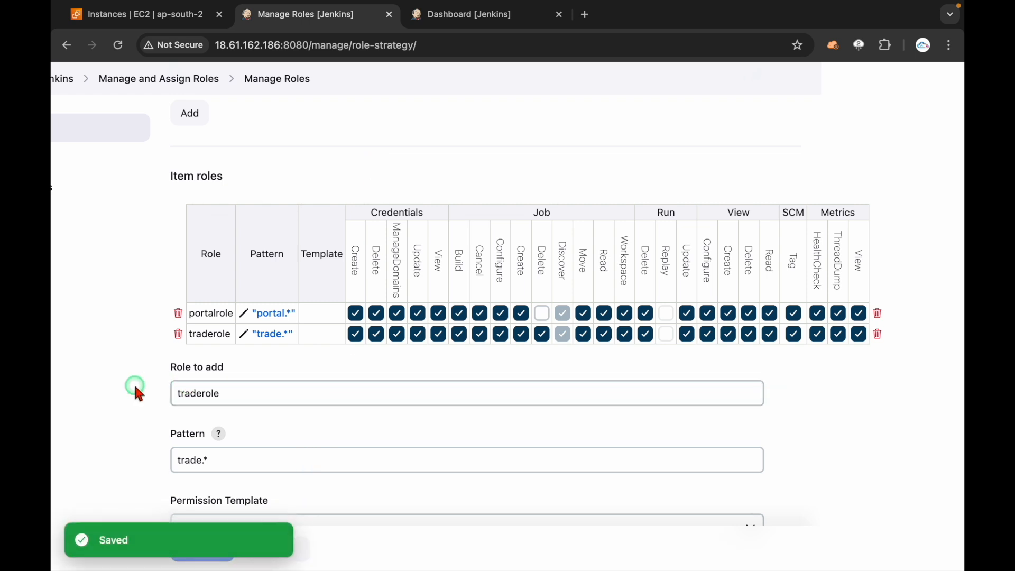
{"action": "left_click", "coordinate": [203, 548]}
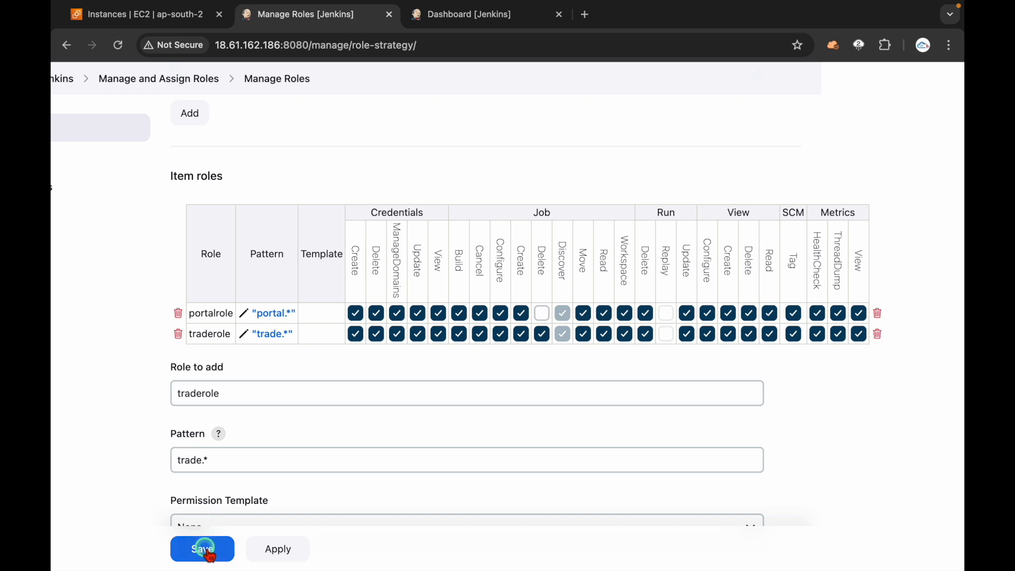
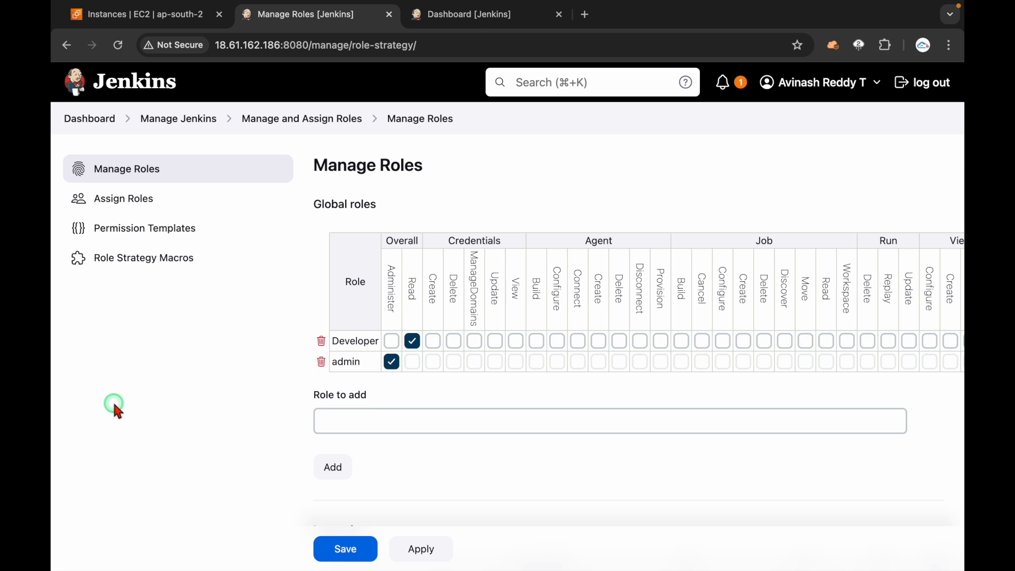
Step: Annotate the dashboard to mark the two portal jobs and the two trade jobs
{"action": "left_click", "coordinate": [462, 14]}
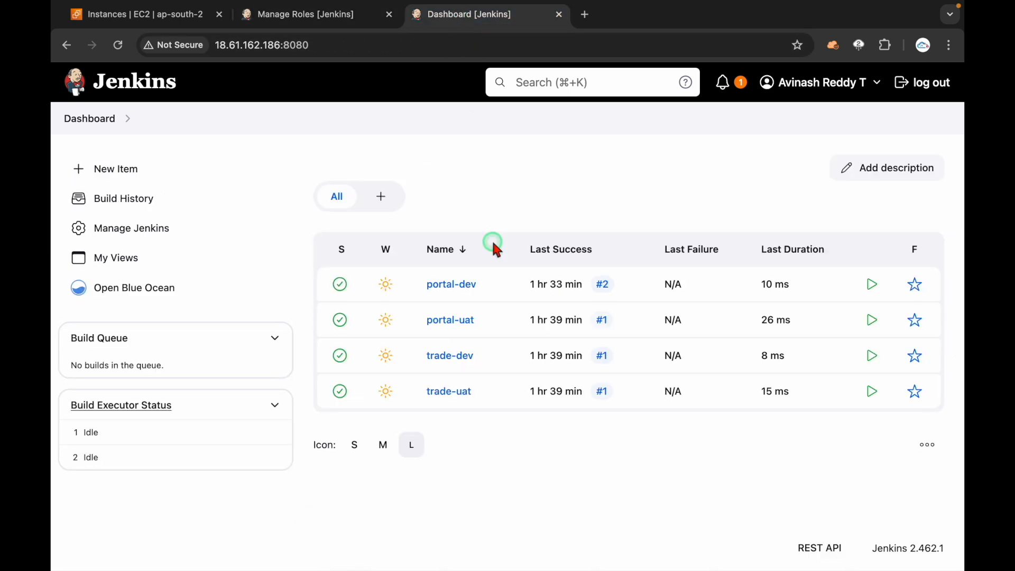
{"action": "key", "text": "ctrl+alt+a"}
{"action": "mouse_move", "coordinate": [492, 270]}
{"action": "left_mouse_down"}
{"action": "mouse_move", "coordinate": [502, 273]}
{"action": "mouse_move", "coordinate": [503, 334]}
{"action": "left_mouse_up"}
{"action": "mouse_move", "coordinate": [503, 297]}
{"action": "left_mouse_down"}
{"action": "mouse_move", "coordinate": [594, 199]}
{"action": "mouse_move", "coordinate": [593, 246]}
{"action": "mouse_move", "coordinate": [673, 172]}
{"action": "mouse_move", "coordinate": [697, 198]}
{"action": "left_mouse_up"}
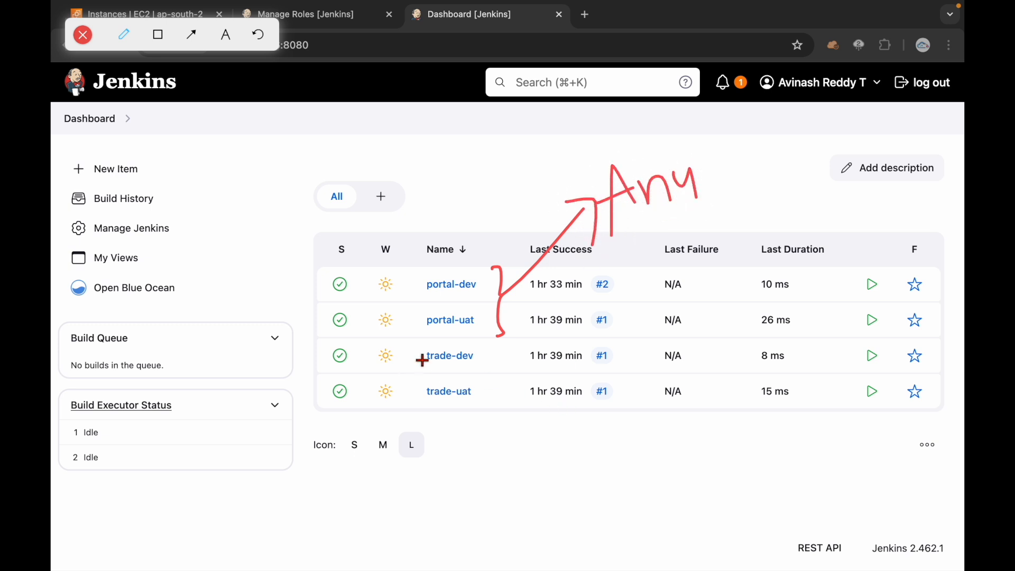
{"action": "mouse_move", "coordinate": [421, 346]}
{"action": "left_mouse_down"}
{"action": "mouse_move", "coordinate": [448, 408]}
{"action": "mouse_move", "coordinate": [294, 449]}
{"action": "mouse_move", "coordinate": [327, 460]}
{"action": "left_mouse_up"}
{"action": "key", "text": "Escape"}
{"action": "left_click", "coordinate": [245, 519]}
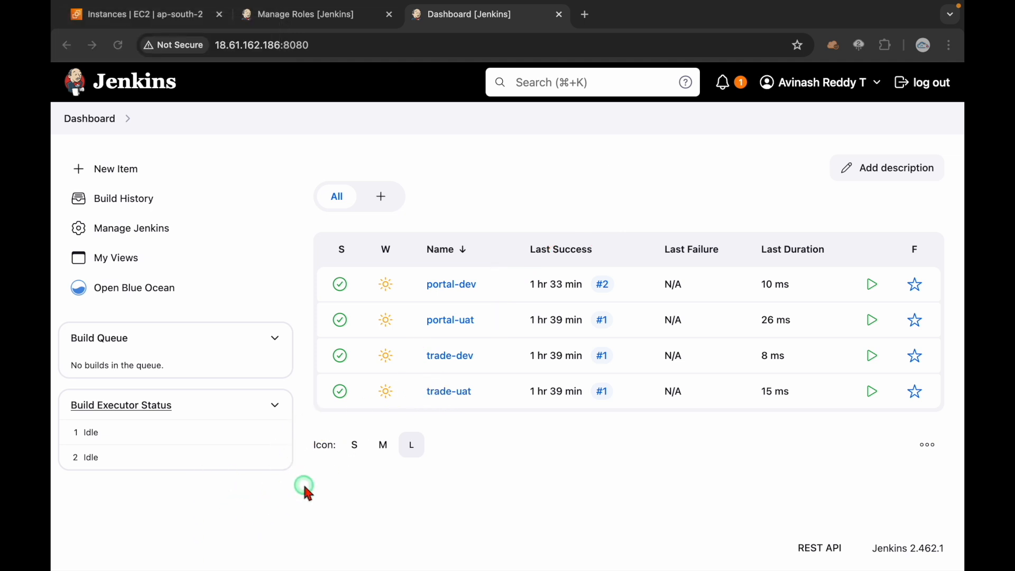
{"action": "left_click", "coordinate": [301, 14]}
Step: On Assign Roles, add the portal user under Global roles
{"action": "scroll", "coordinate": [263, 419], "scroll_direction": "down", "scroll_amount": 3}
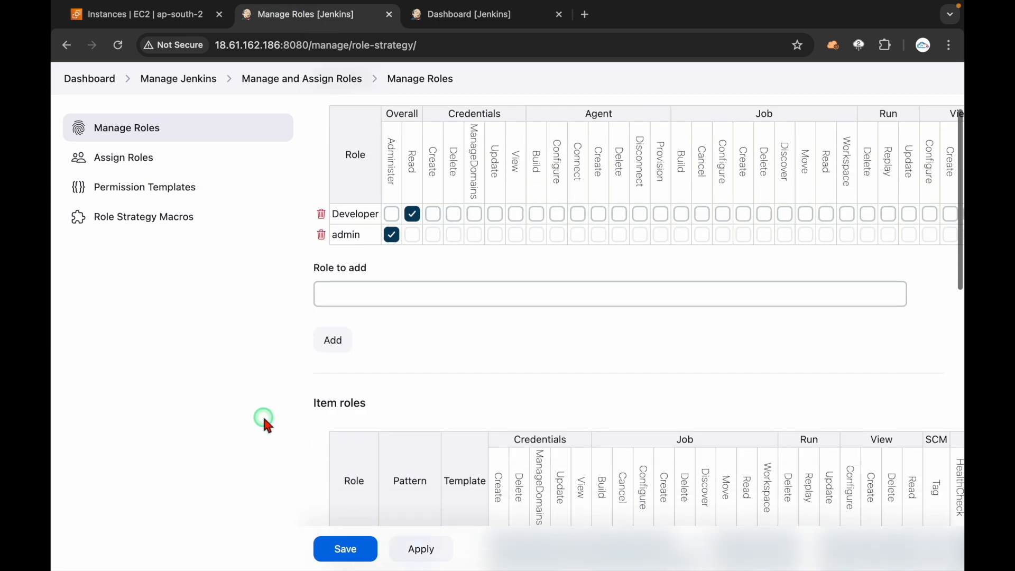
{"action": "scroll", "coordinate": [263, 419], "scroll_direction": "up", "scroll_amount": 3}
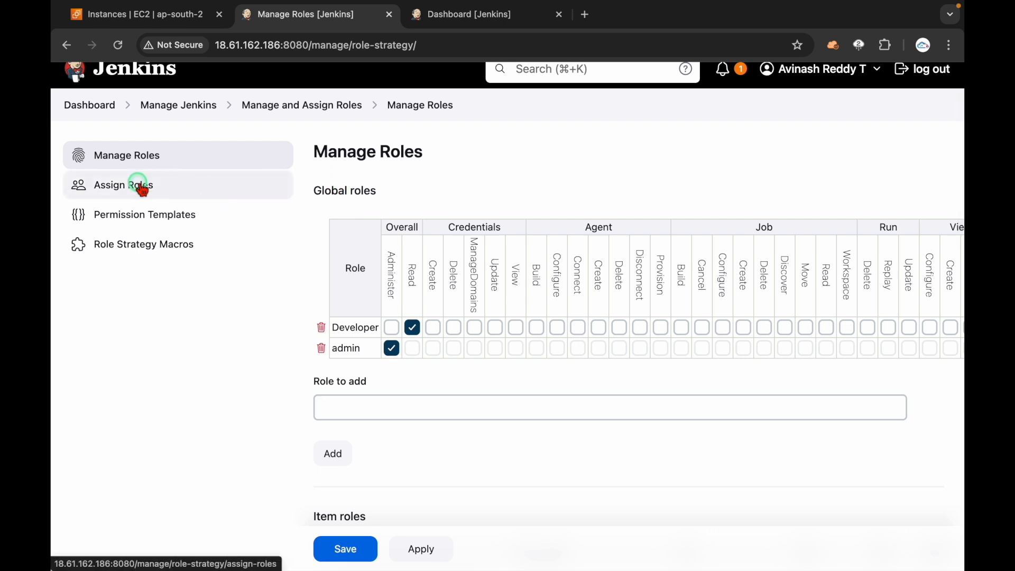
{"action": "left_click", "coordinate": [141, 186]}
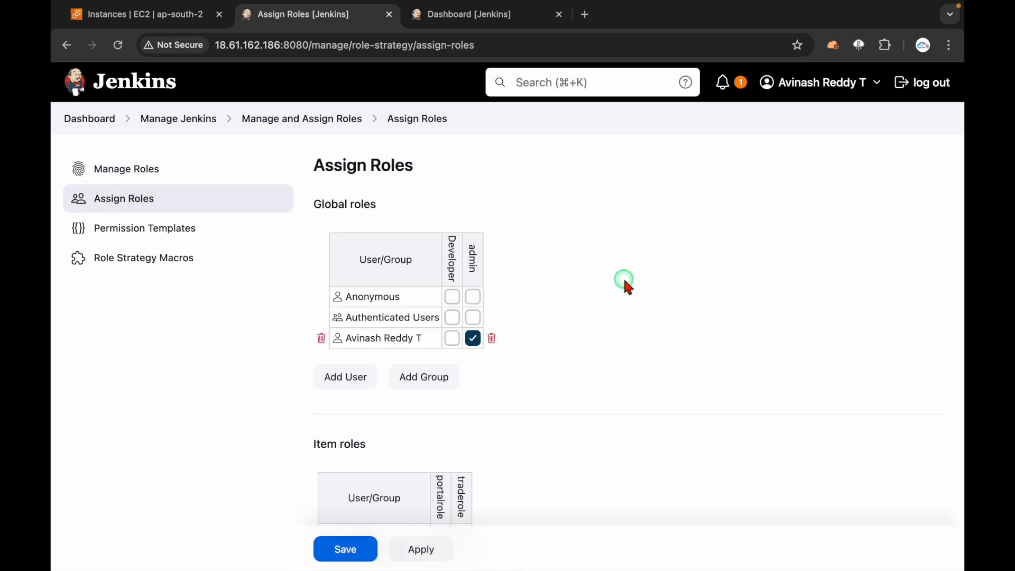
{"action": "scroll", "coordinate": [622, 276], "scroll_direction": "down", "scroll_amount": 1}
{"action": "left_click", "coordinate": [368, 176]}
{"action": "left_click", "coordinate": [335, 347]}
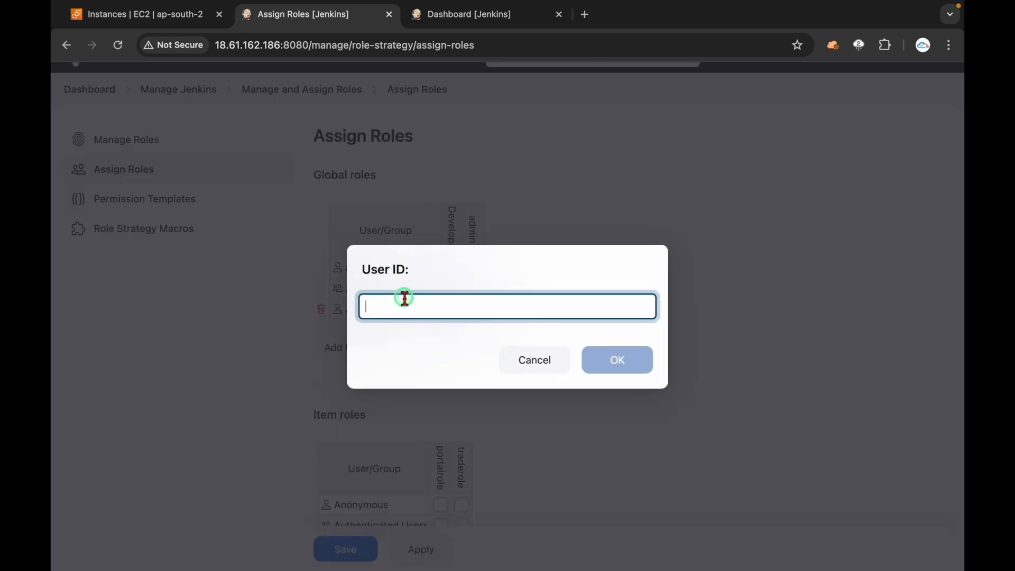
{"action": "type", "text": "anudeep"}
{"action": "left_click", "coordinate": [621, 358]}
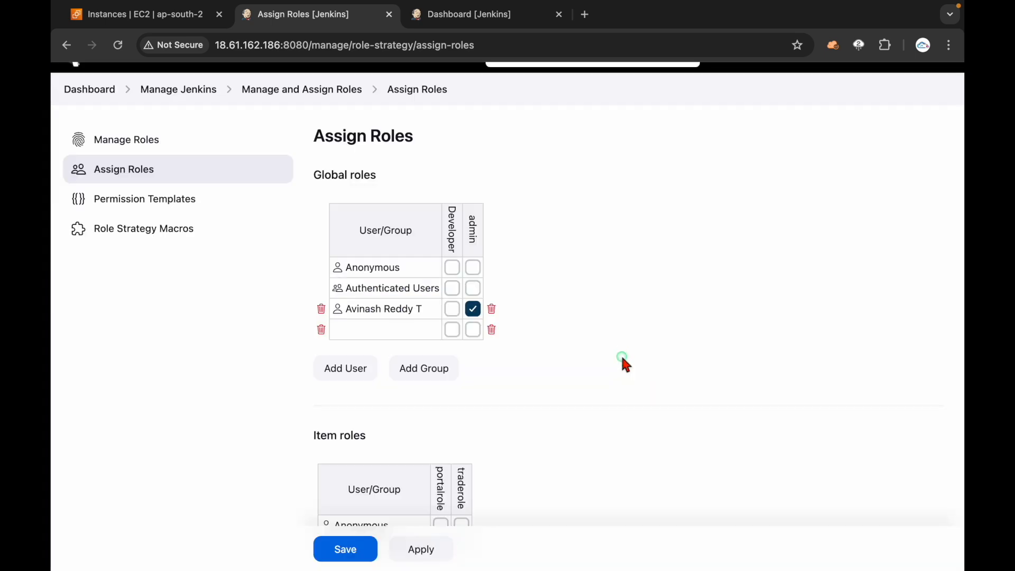
Step: Add the trade user under Global roles and give both users the Developer role
{"action": "left_click", "coordinate": [357, 368]}
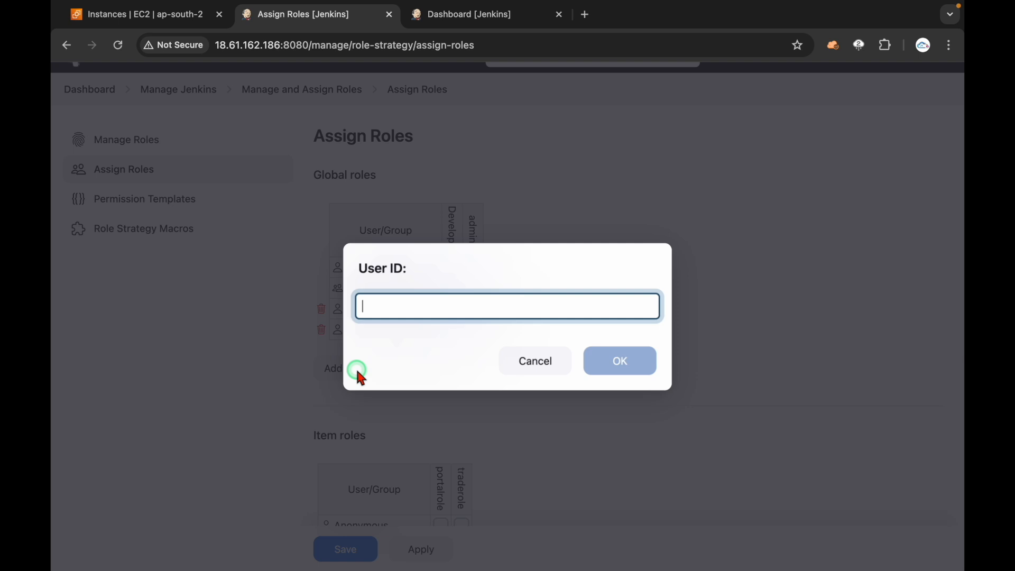
{"action": "type", "text": "aravind"}
{"action": "left_click", "coordinate": [616, 358]}
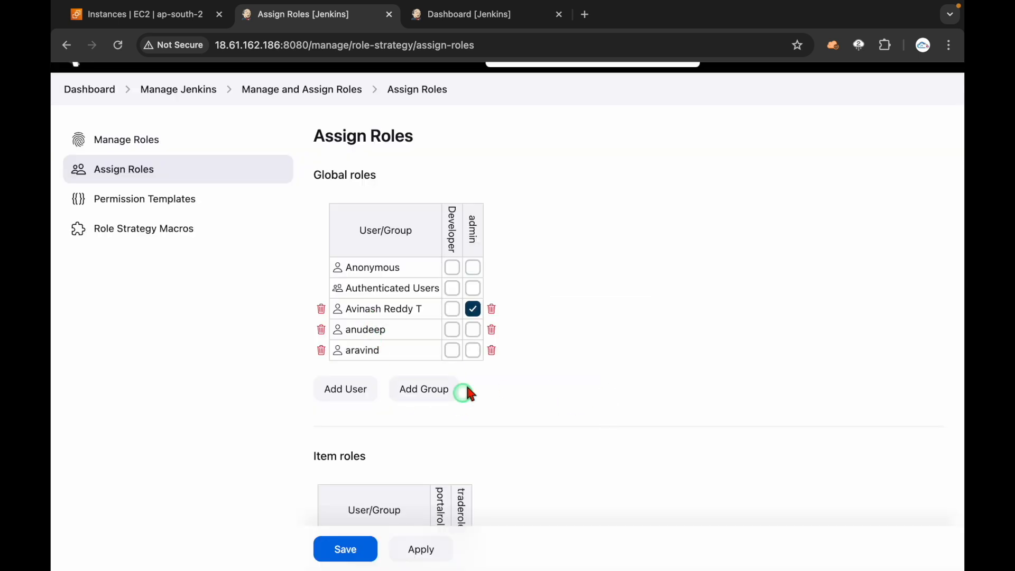
{"action": "left_click", "coordinate": [451, 329]}
{"action": "left_click", "coordinate": [452, 349]}
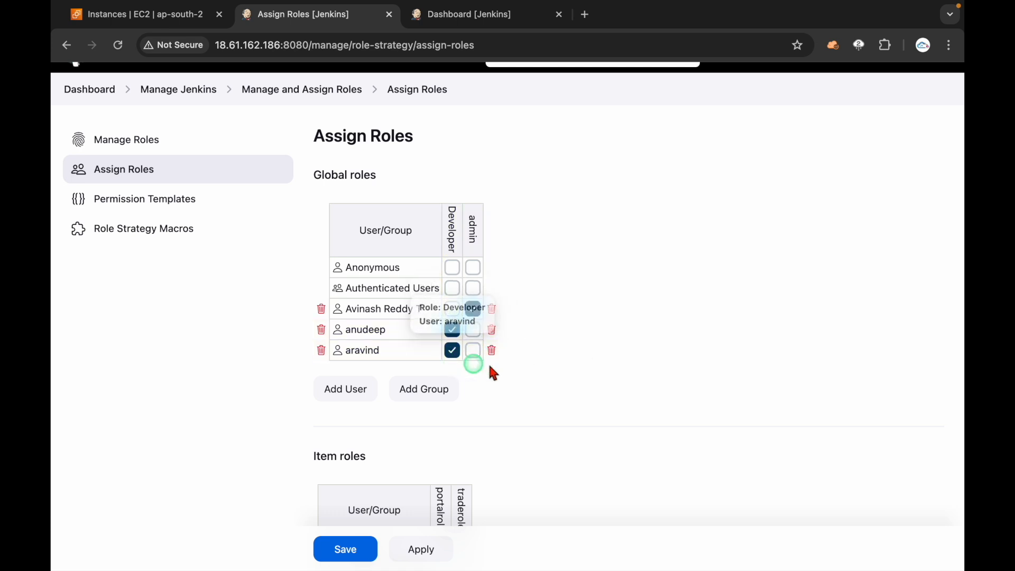
{"action": "scroll", "coordinate": [553, 381], "scroll_direction": "down", "scroll_amount": 3}
Step: Remove the global Developer role from both new users
{"action": "left_click", "coordinate": [452, 180]}
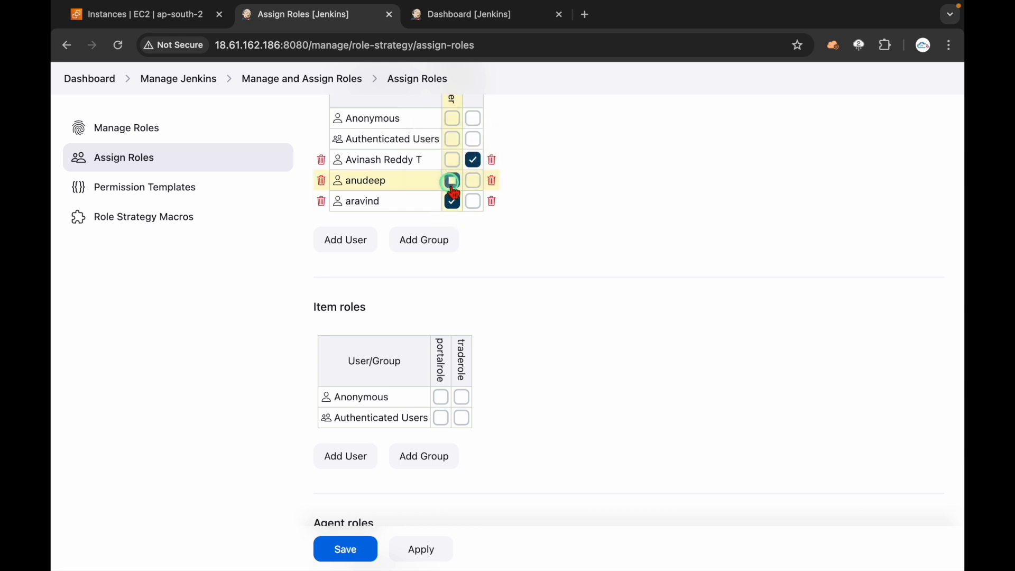
{"action": "left_click", "coordinate": [453, 201]}
{"action": "scroll", "coordinate": [527, 351], "scroll_direction": "down", "scroll_amount": 2}
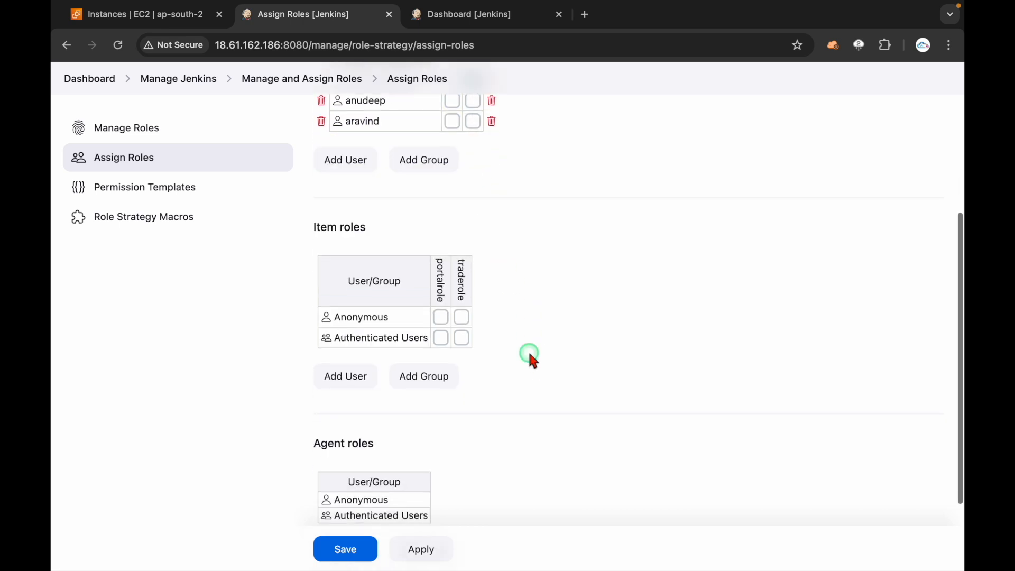
{"action": "left_click_drag", "start_coordinate": [310, 239], "coordinate": [380, 231]}
{"action": "left_click", "coordinate": [556, 294]}
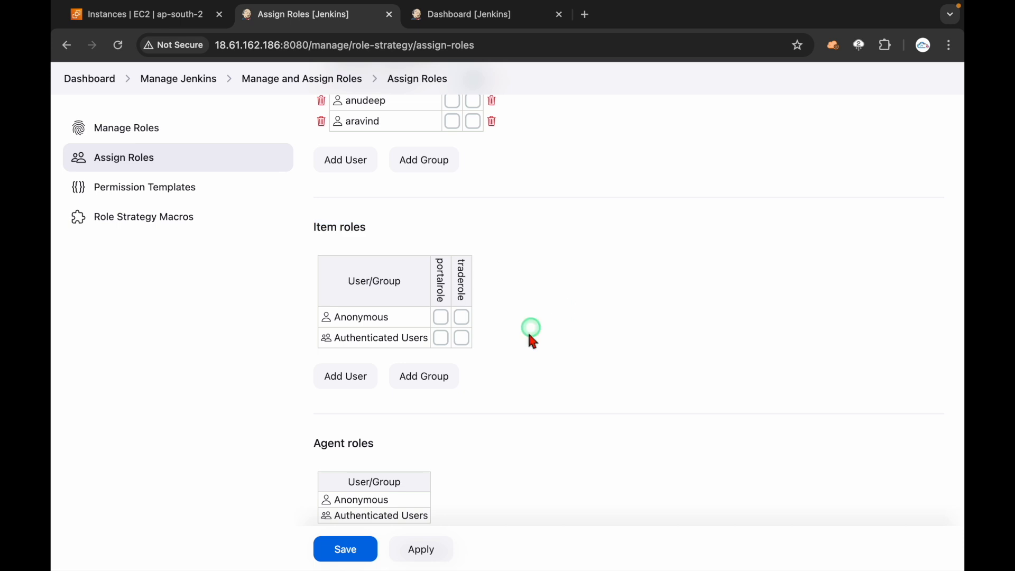
Step: Add the portal user and the trade user under Item roles
{"action": "left_click", "coordinate": [350, 388]}
{"action": "left_click", "coordinate": [386, 314]}
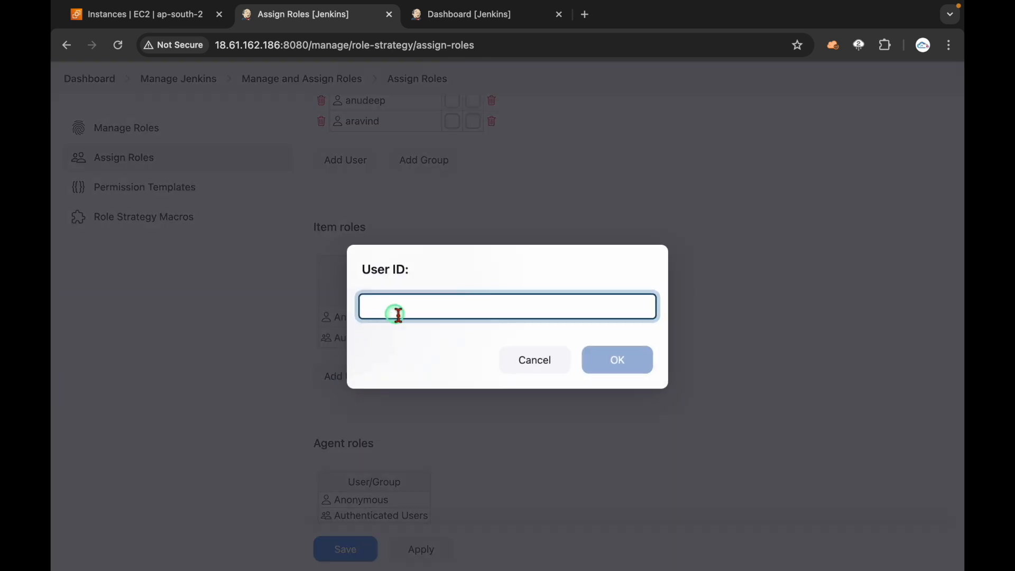
{"action": "type", "text": "anudeep"}
{"action": "left_click", "coordinate": [607, 357]}
{"action": "left_click", "coordinate": [347, 394]}
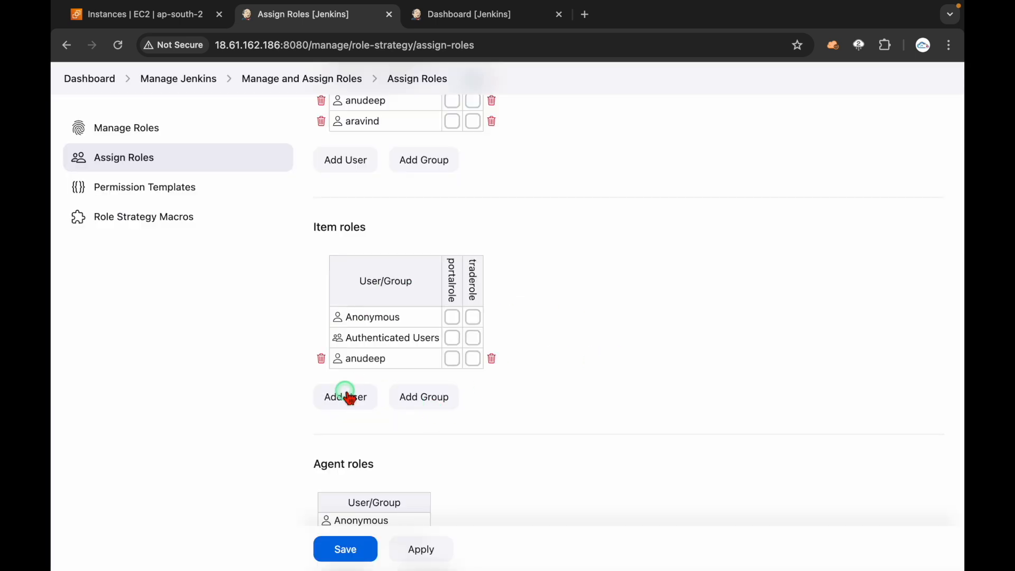
{"action": "left_click", "coordinate": [392, 310]}
{"action": "type", "text": "aravind"}
{"action": "left_click", "coordinate": [611, 362]}
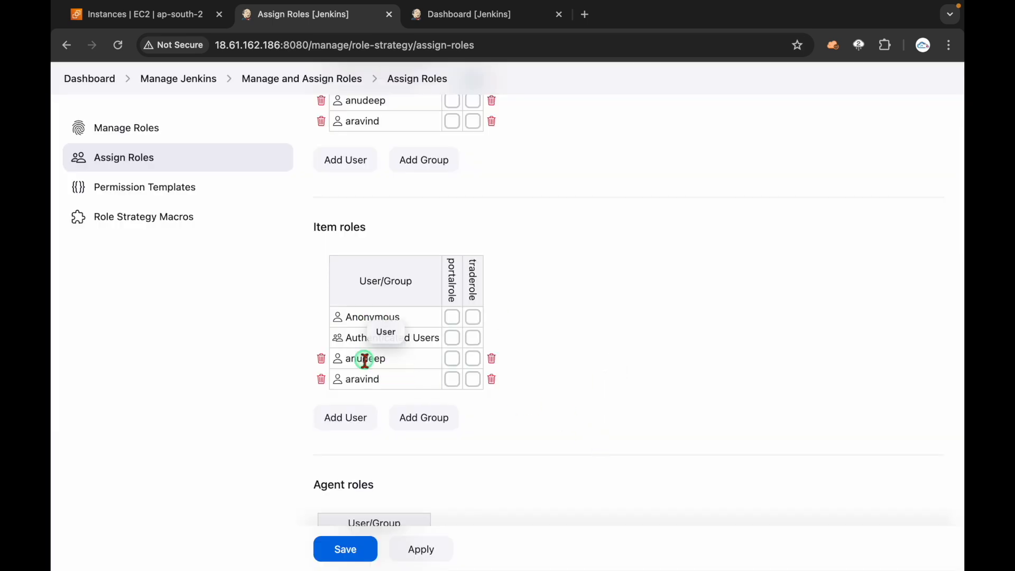
Step: Give the portal user portalrole and the trade user traderole, then apply and save
{"action": "left_click", "coordinate": [452, 358]}
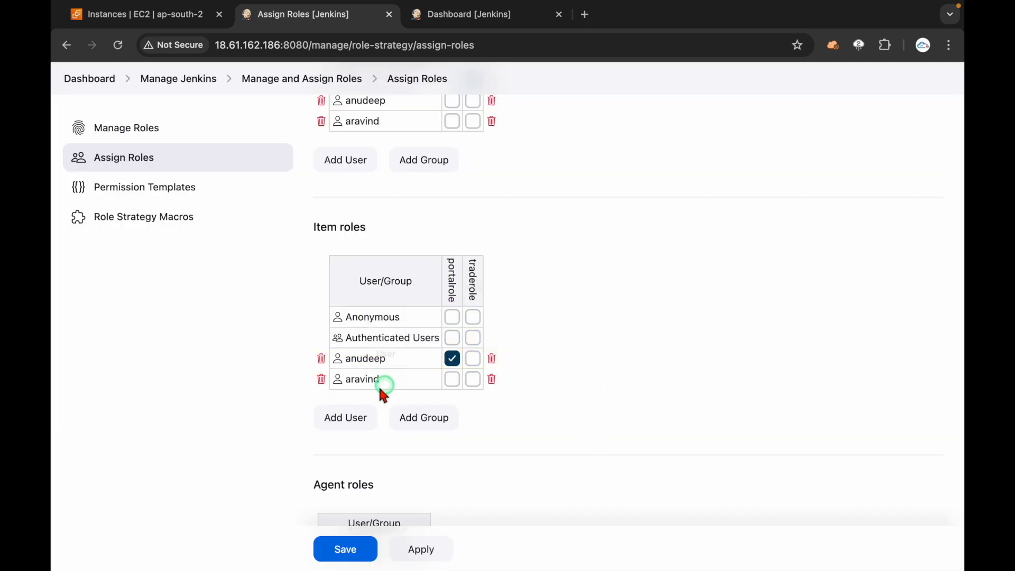
{"action": "left_click", "coordinate": [473, 379]}
{"action": "left_click", "coordinate": [443, 549]}
{"action": "left_click", "coordinate": [342, 547]}
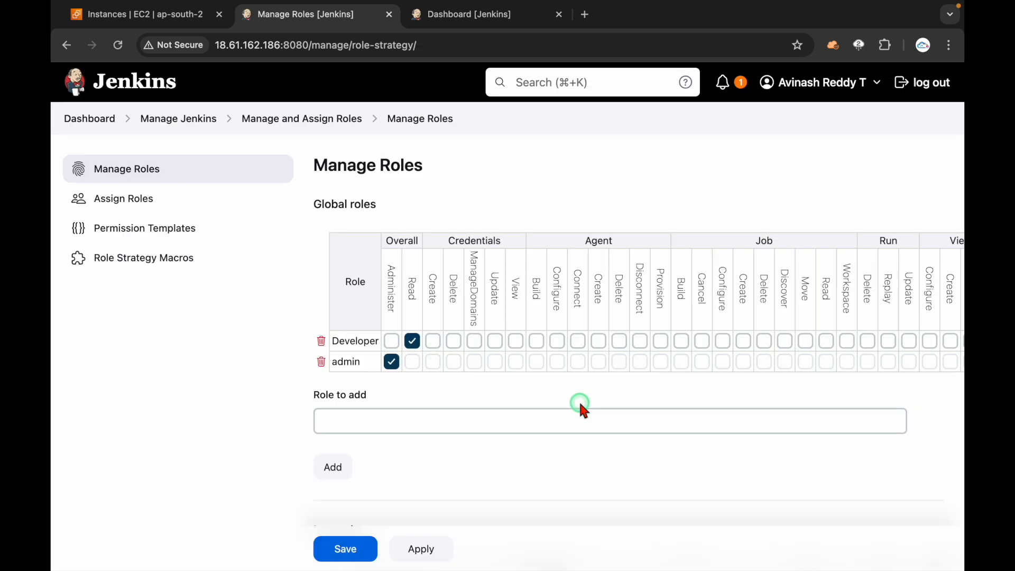
Step: Open a Chrome Incognito window and load the Jenkins server address there
{"action": "left_click", "coordinate": [948, 45]}
{"action": "left_click", "coordinate": [882, 115]}
{"action": "key", "text": "ctrl+Left"}
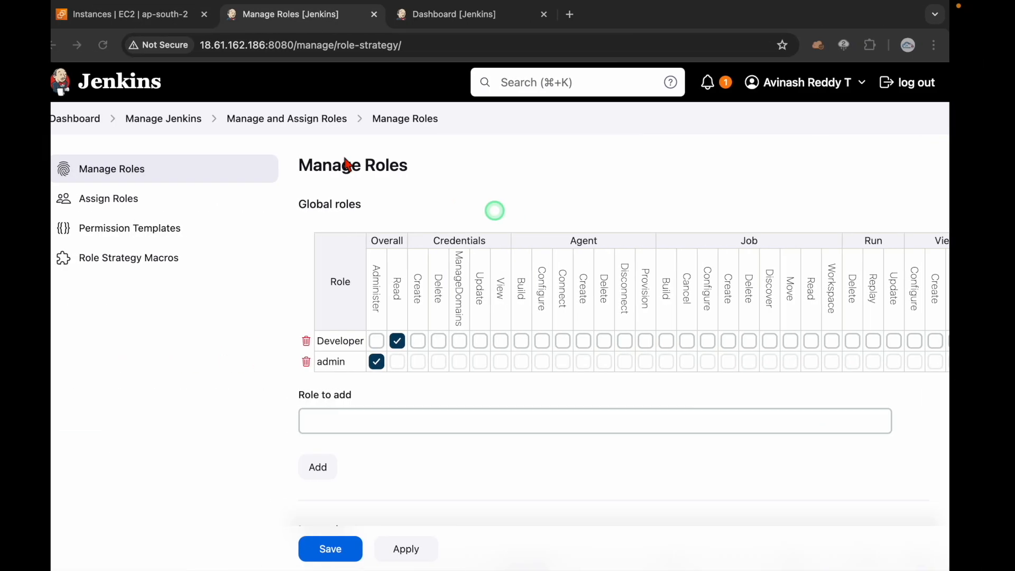
{"action": "left_click", "coordinate": [300, 46]}
{"action": "left_click", "coordinate": [309, 47]}
{"action": "left_click_drag", "start_coordinate": [308, 46], "coordinate": [195, 50]}
{"action": "key", "text": "ctrl+c"}
{"action": "key", "text": "ctrl+Right"}
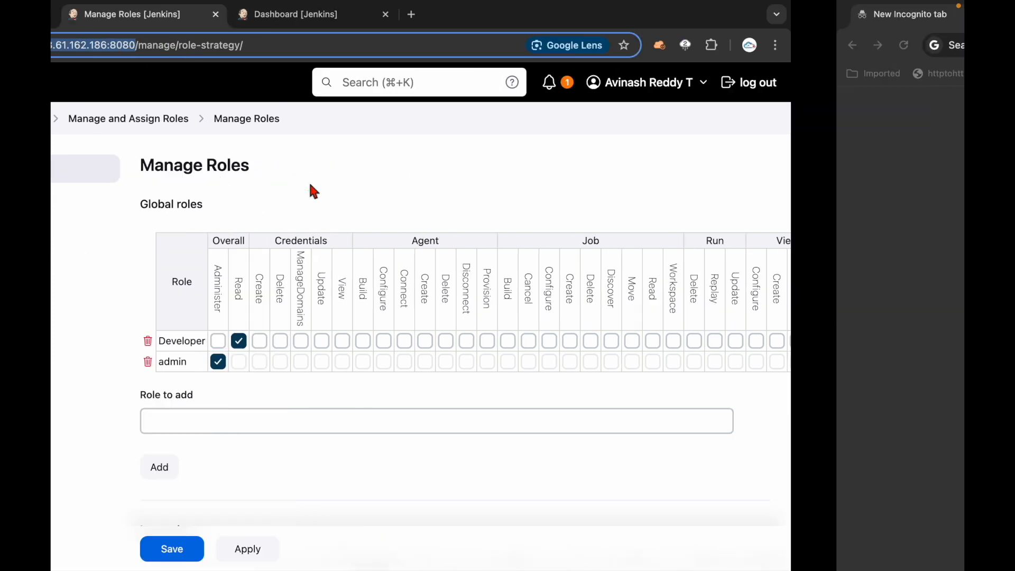
{"action": "left_click", "coordinate": [349, 48]}
{"action": "key", "text": "ctrl+v"}
{"action": "key", "text": "Return"}
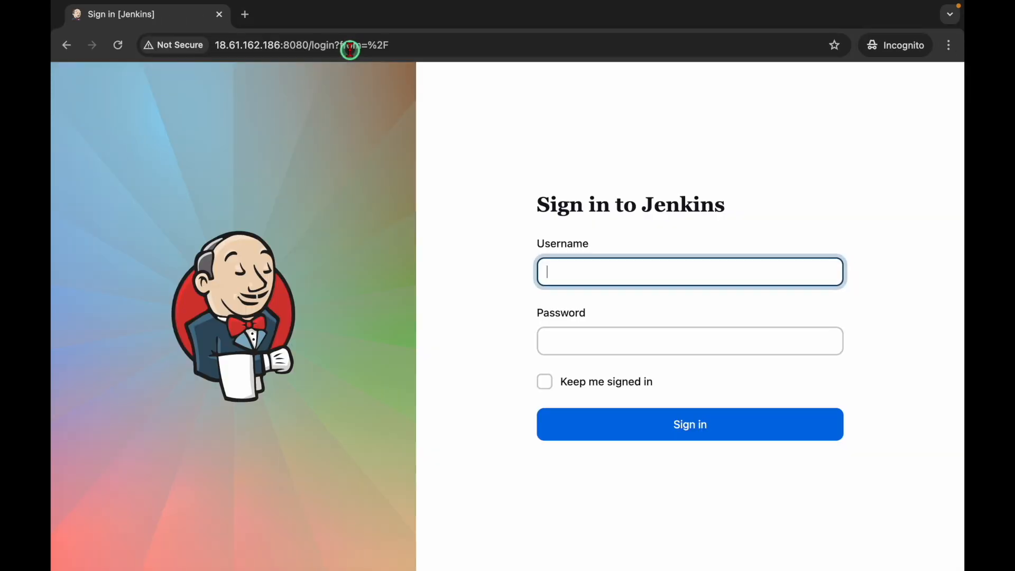
Step: Sign in as the portal user and confirm Access Denied for missing Overall/Read permission
{"action": "type", "text": "anudeep"}
{"action": "key", "text": "Tab"}
{"action": "type", "text": "••••••"}
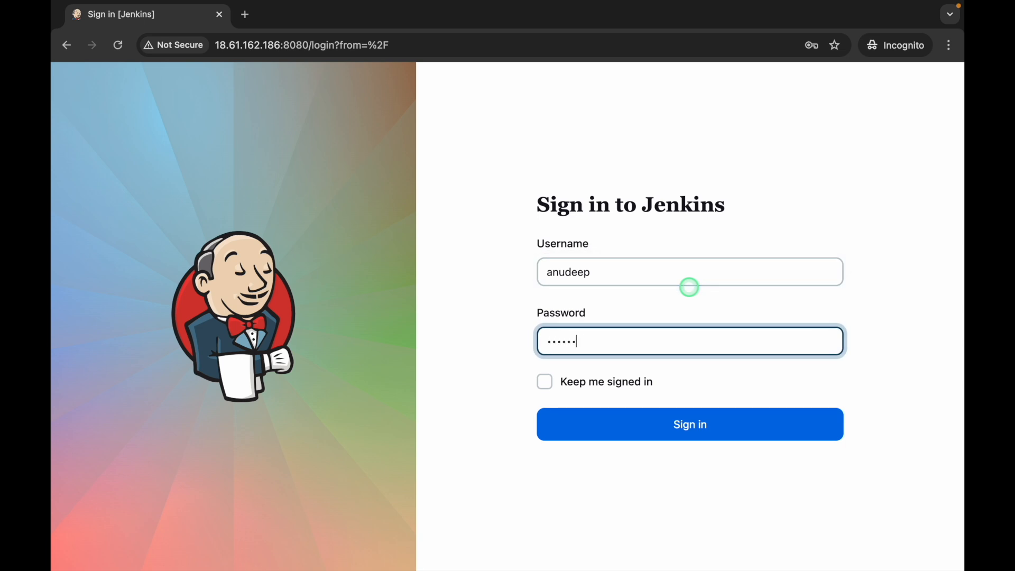
{"action": "type", "text": "•"}
{"action": "key", "text": "Return"}
{"action": "left_click_drag", "start_coordinate": [334, 203], "coordinate": [588, 215]}
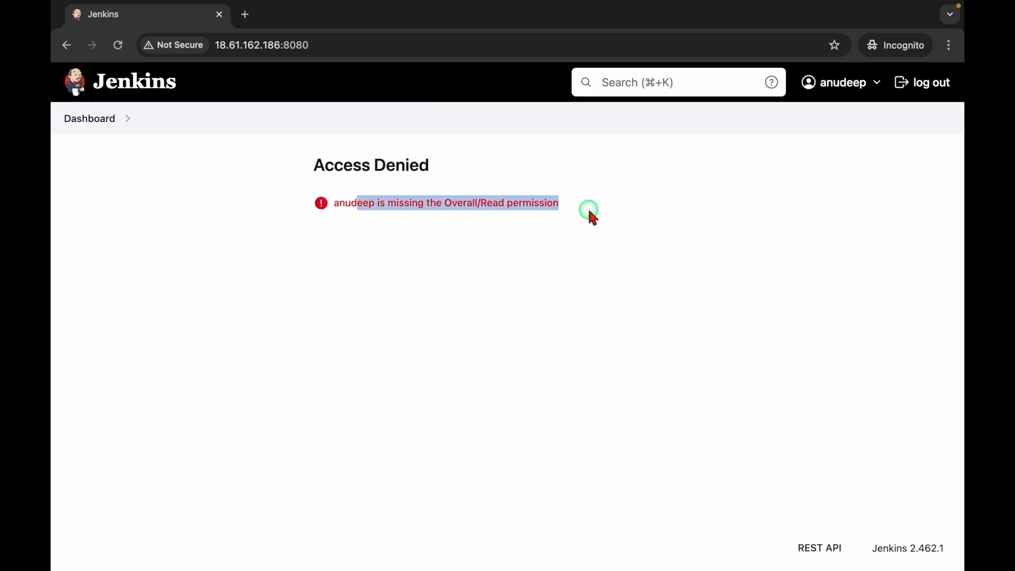
{"action": "left_click", "coordinate": [516, 229]}
{"action": "left_click_drag", "start_coordinate": [445, 203], "coordinate": [538, 204]}
{"action": "left_click", "coordinate": [490, 283]}
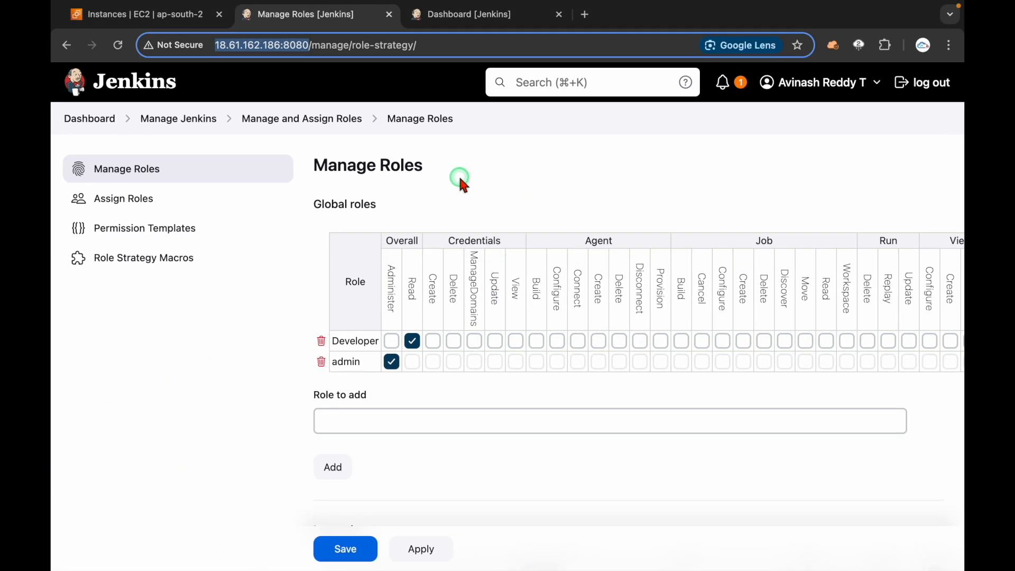
Step: Add the portal user under Global roles with the Developer role
{"action": "left_click", "coordinate": [153, 197]}
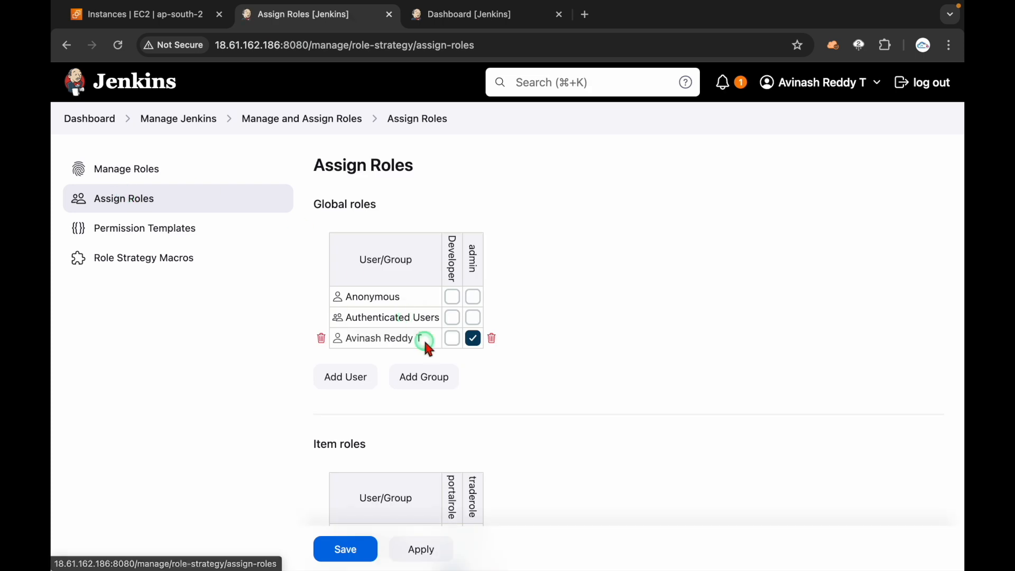
{"action": "left_click_drag", "start_coordinate": [322, 205], "coordinate": [431, 220]}
{"action": "left_click", "coordinate": [603, 277]}
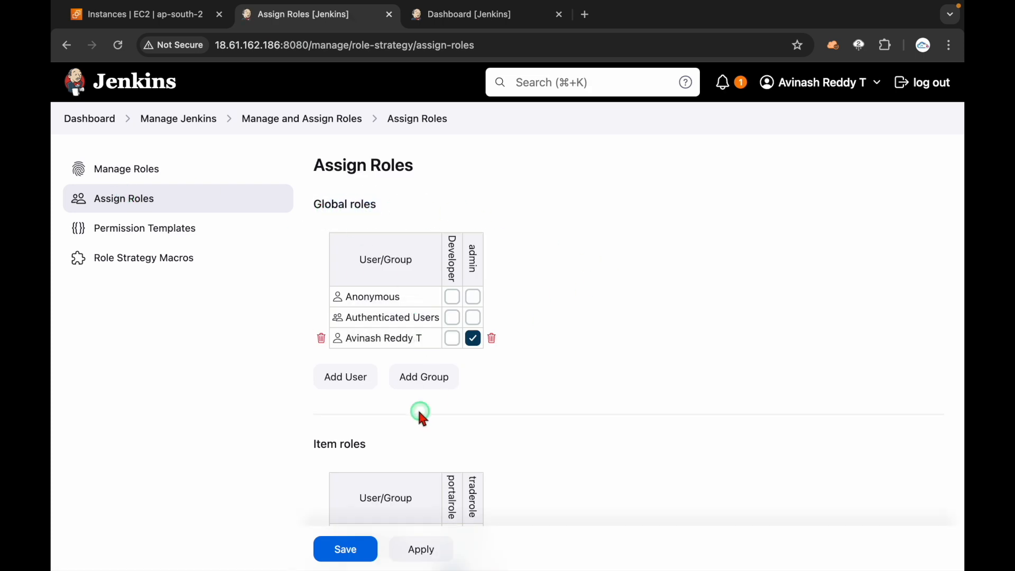
{"action": "scroll", "coordinate": [357, 384], "scroll_direction": "down", "scroll_amount": 3}
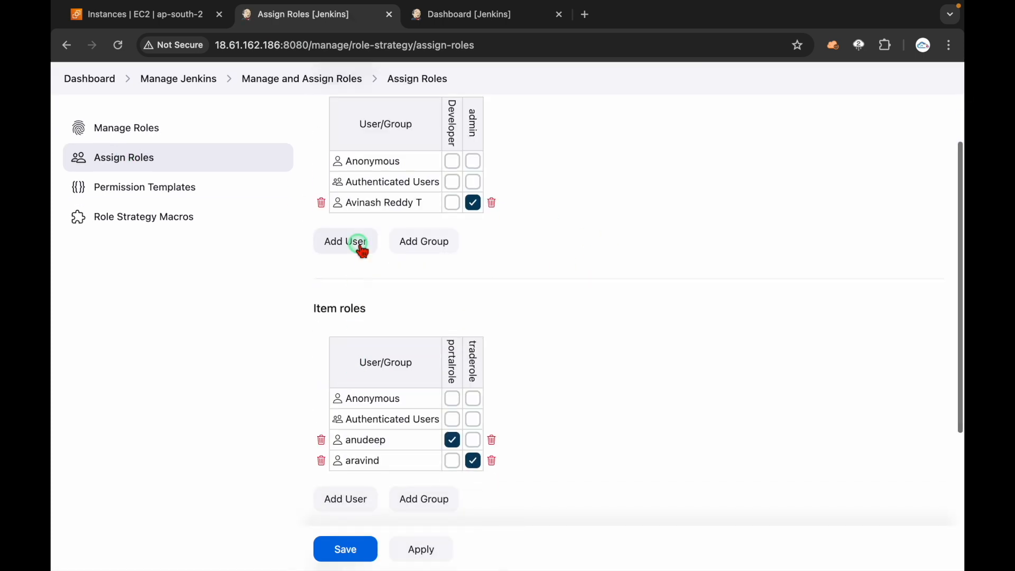
{"action": "left_click", "coordinate": [359, 246]}
{"action": "left_click", "coordinate": [450, 305]}
{"action": "type", "text": "anud"}
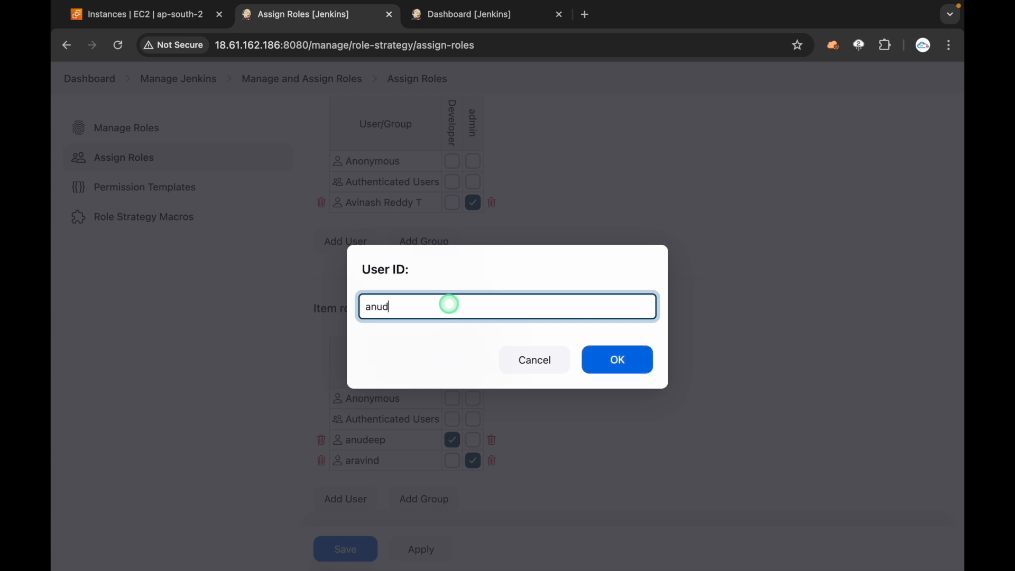
{"action": "type", "text": "eep"}
{"action": "left_click", "coordinate": [617, 364]}
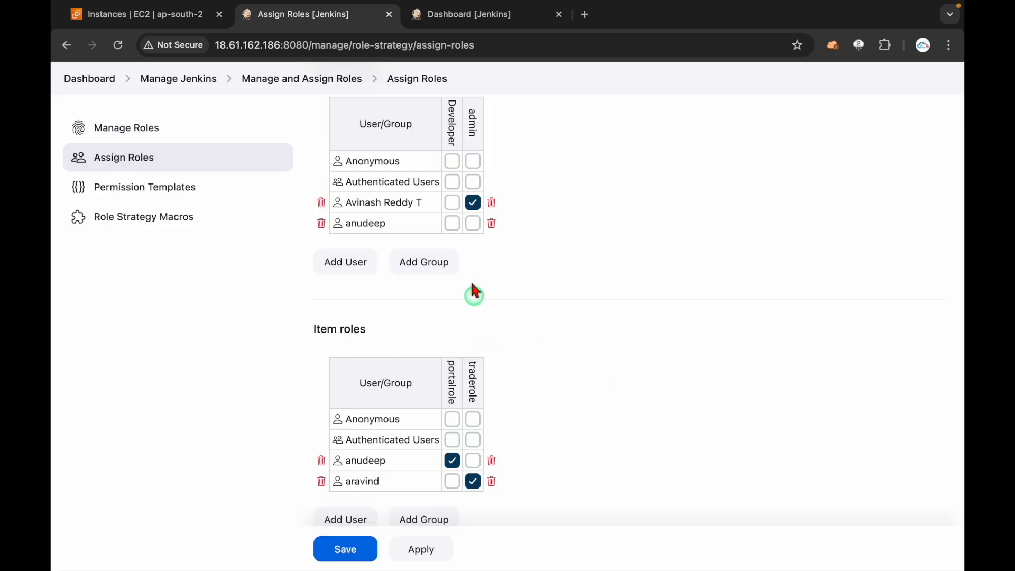
{"action": "left_click", "coordinate": [451, 222]}
Step: Add the trade user under Global roles and tick its Developer role
{"action": "left_click", "coordinate": [317, 259]}
{"action": "type", "text": "aravind"}
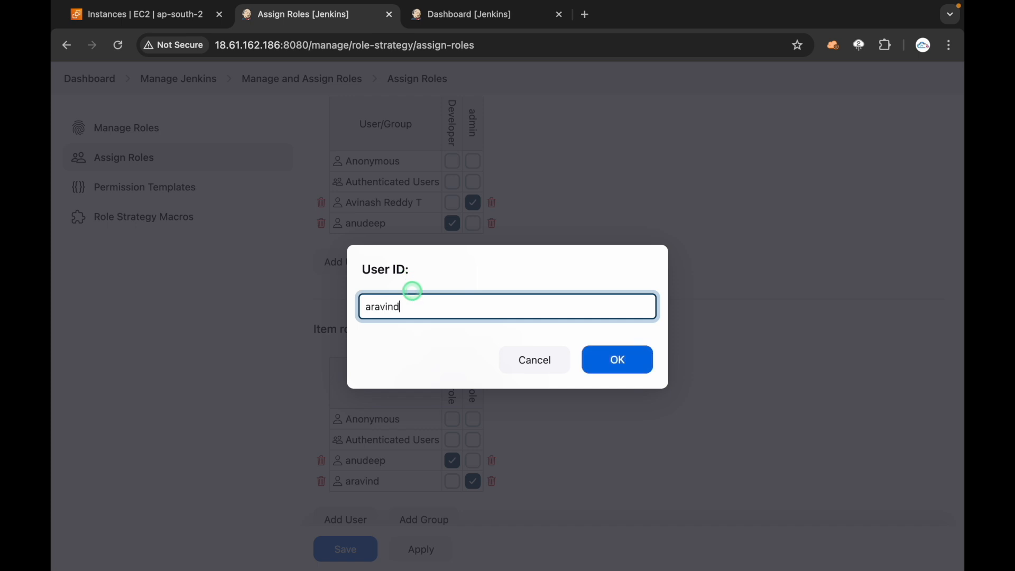
{"action": "left_click", "coordinate": [622, 371]}
{"action": "left_click", "coordinate": [452, 244]}
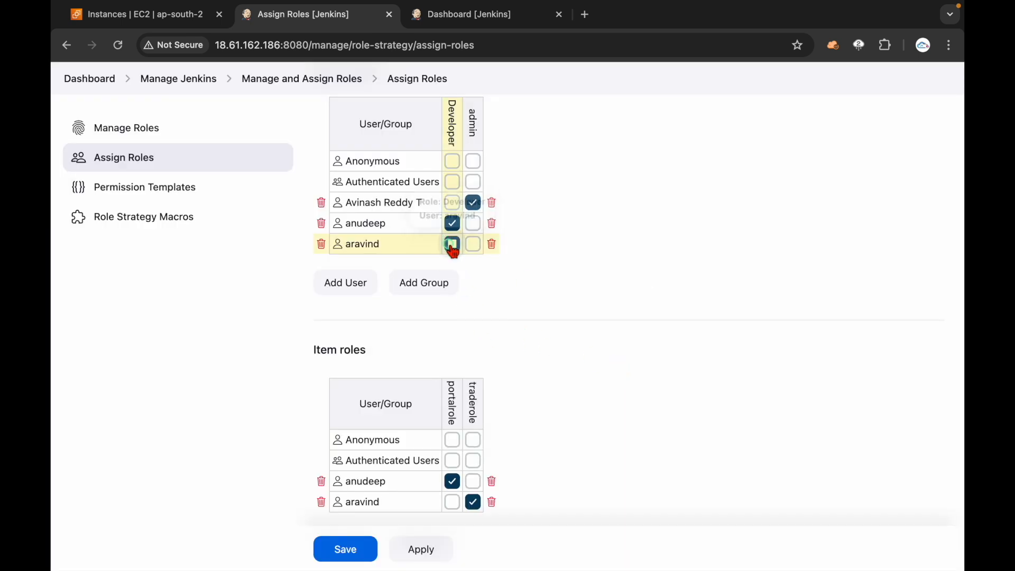
Step: Check the portalrole and traderole item role permissions, then apply and save the assignments
{"action": "scroll", "coordinate": [569, 432], "scroll_direction": "down", "scroll_amount": 3}
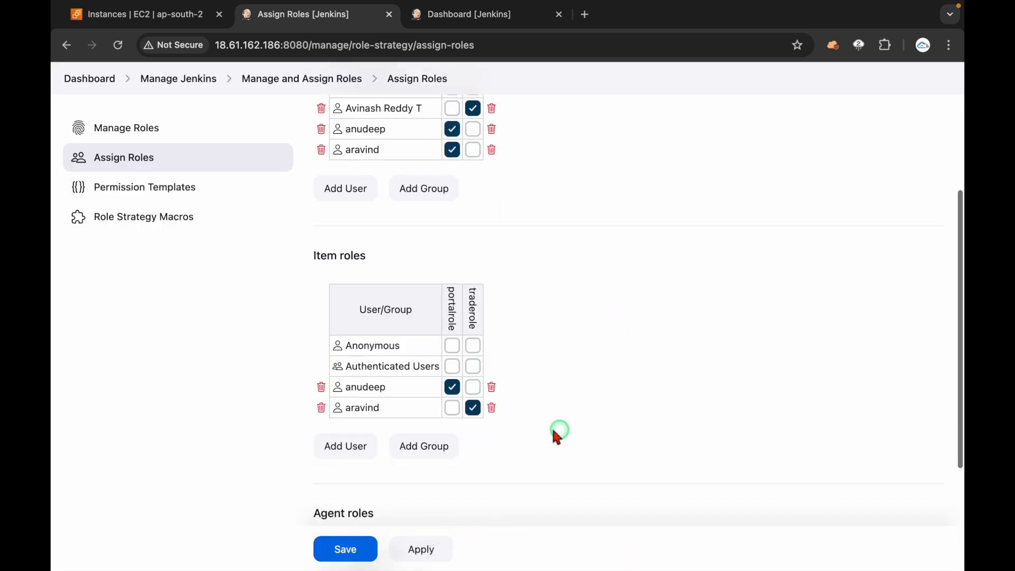
{"action": "mouse_move", "coordinate": [313, 258]}
{"action": "left_mouse_down"}
{"action": "mouse_move", "coordinate": [397, 249]}
{"action": "mouse_move", "coordinate": [308, 253]}
{"action": "left_mouse_up"}
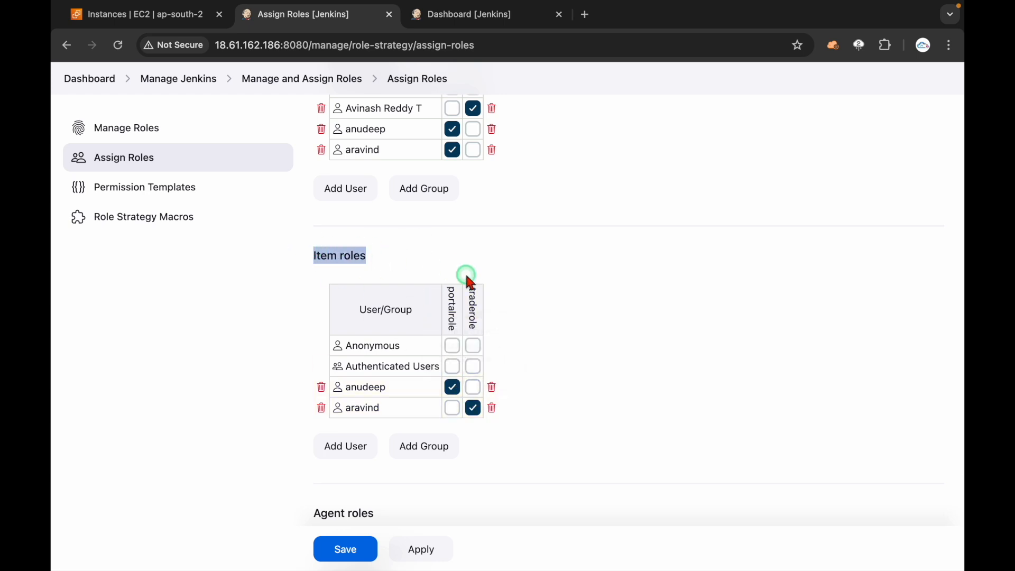
{"action": "left_click_drag", "start_coordinate": [391, 262], "coordinate": [294, 254]}
{"action": "mouse_move", "coordinate": [452, 309]}
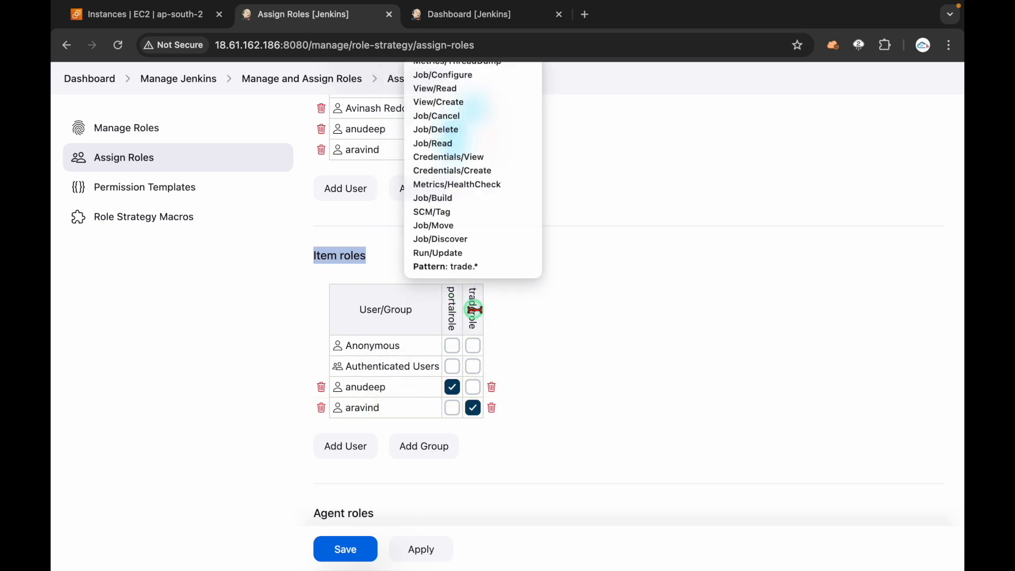
{"action": "scroll", "coordinate": [535, 459], "scroll_direction": "down", "scroll_amount": 2}
{"action": "left_click", "coordinate": [404, 551]}
{"action": "left_click", "coordinate": [343, 550]}
{"action": "key", "text": "ctrl+Right"}
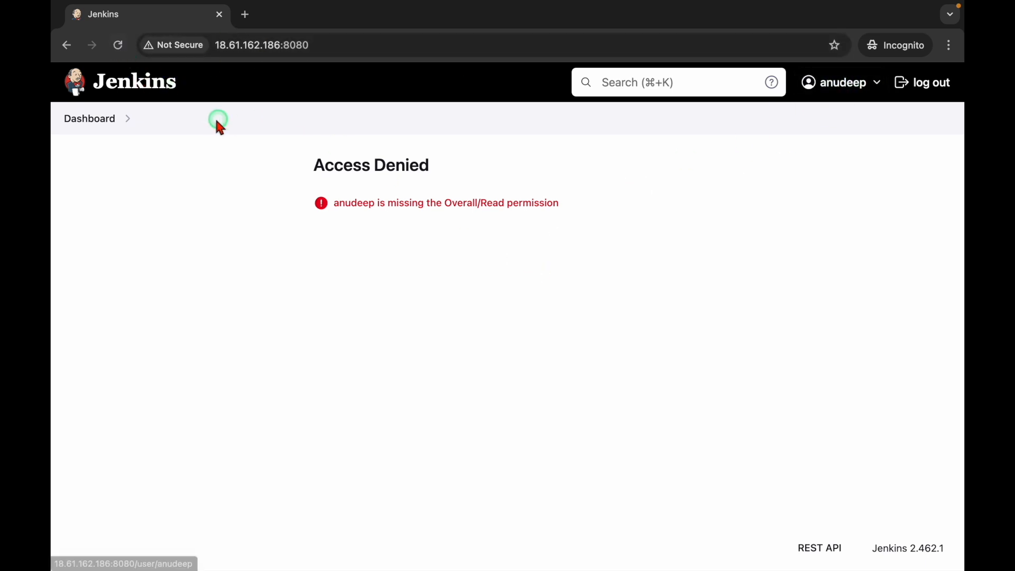
Step: Reload the private window to confirm the portal user sees only portal-dev and portal-uat
{"action": "left_click", "coordinate": [118, 45]}
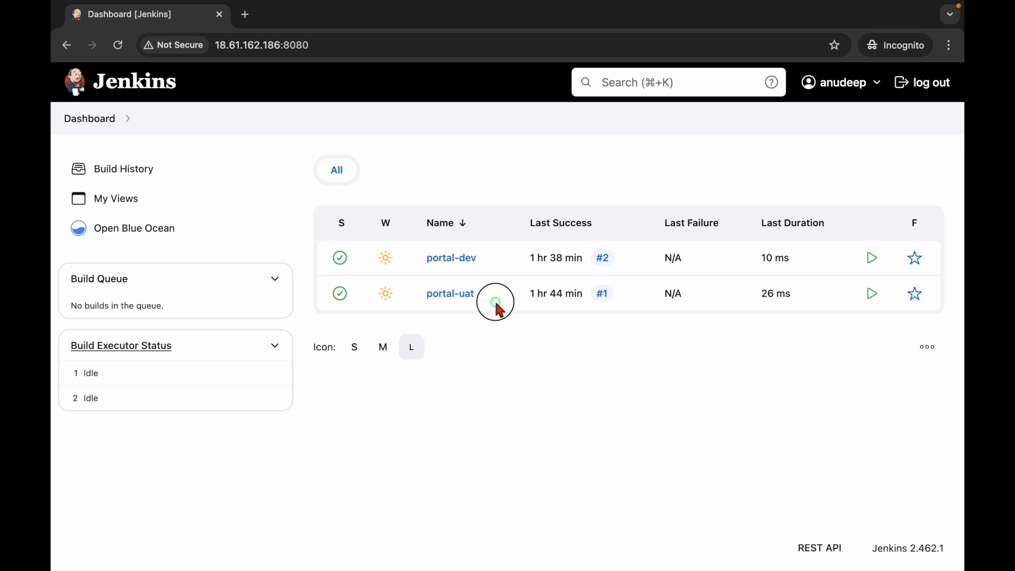
{"action": "left_click_drag", "start_coordinate": [496, 303], "coordinate": [432, 261]}
{"action": "left_click", "coordinate": [518, 408]}
{"action": "left_click", "coordinate": [317, 45]}
{"action": "left_click", "coordinate": [485, 396]}
{"action": "key", "text": "ctrl+Left"}
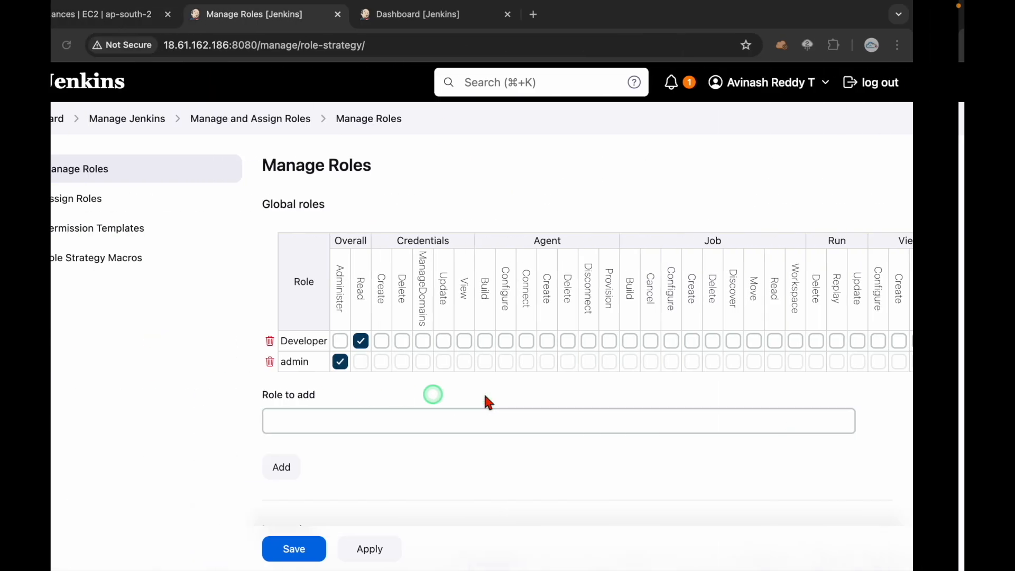
{"action": "left_click", "coordinate": [444, 18]}
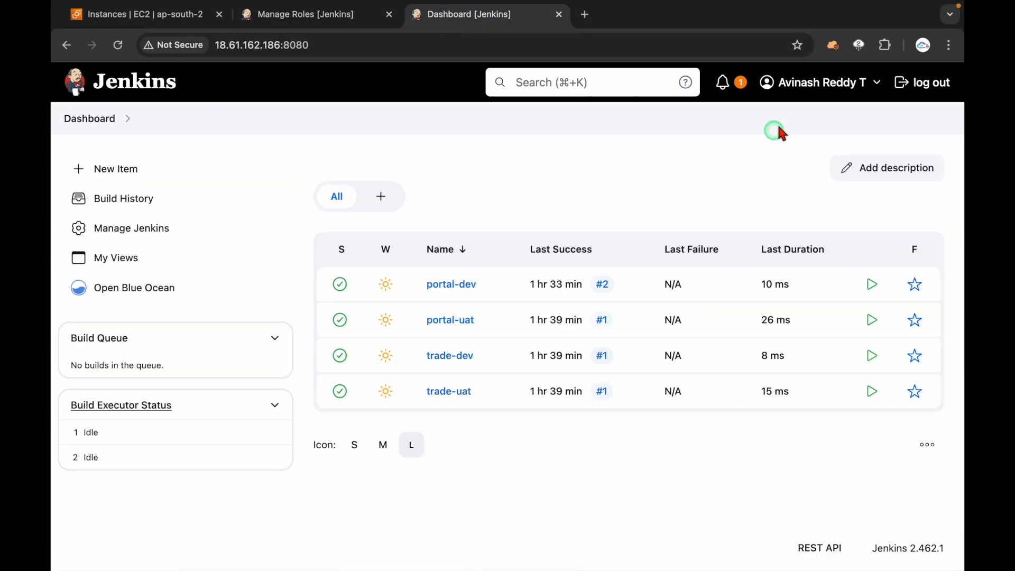
Step: Refresh the admin dashboard and recheck the portal user's two visible portal jobs
{"action": "left_click", "coordinate": [148, 87]}
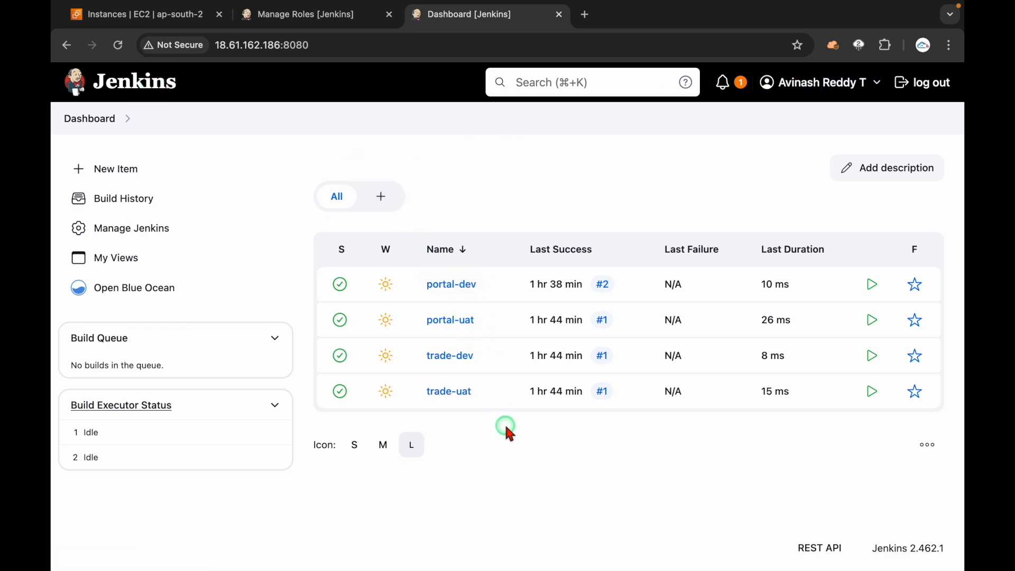
{"action": "key", "text": "ctrl+Right"}
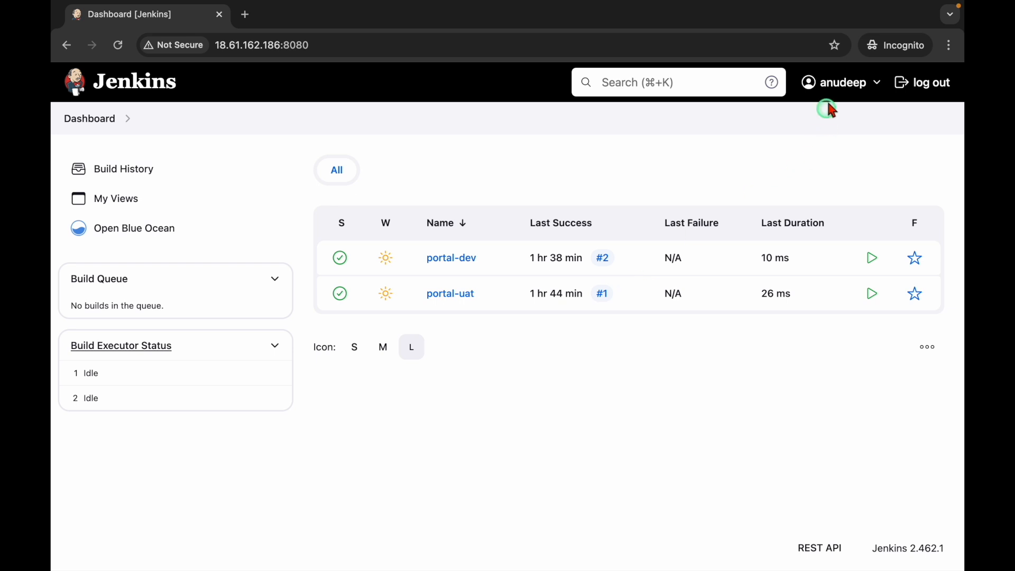
{"action": "left_click_drag", "start_coordinate": [499, 346], "coordinate": [419, 242]}
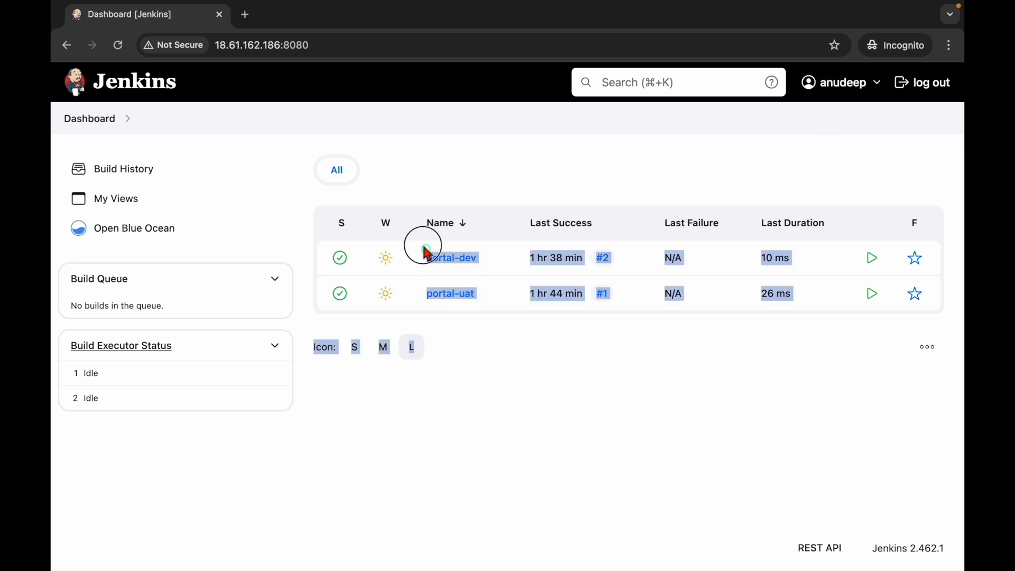
{"action": "left_click", "coordinate": [503, 390]}
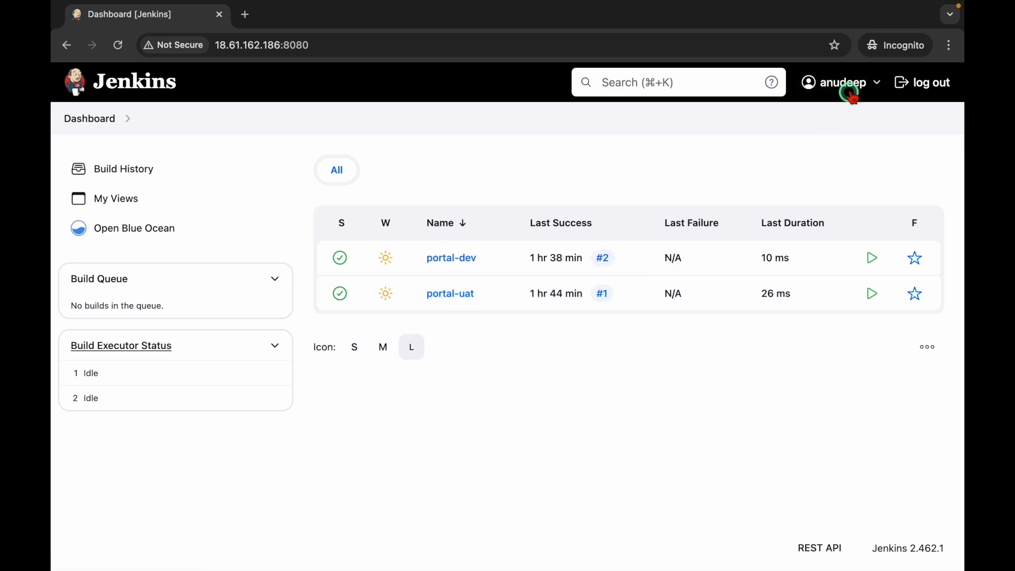
Step: Sign out and log in as the trade user, who sees only trade-dev and trade-uat
{"action": "left_click", "coordinate": [842, 82]}
{"action": "left_click", "coordinate": [920, 83]}
{"action": "type", "text": "aravind"}
{"action": "key", "text": "Tab"}
{"action": "type", "text": "••••••••"}
{"action": "key", "text": "Return"}
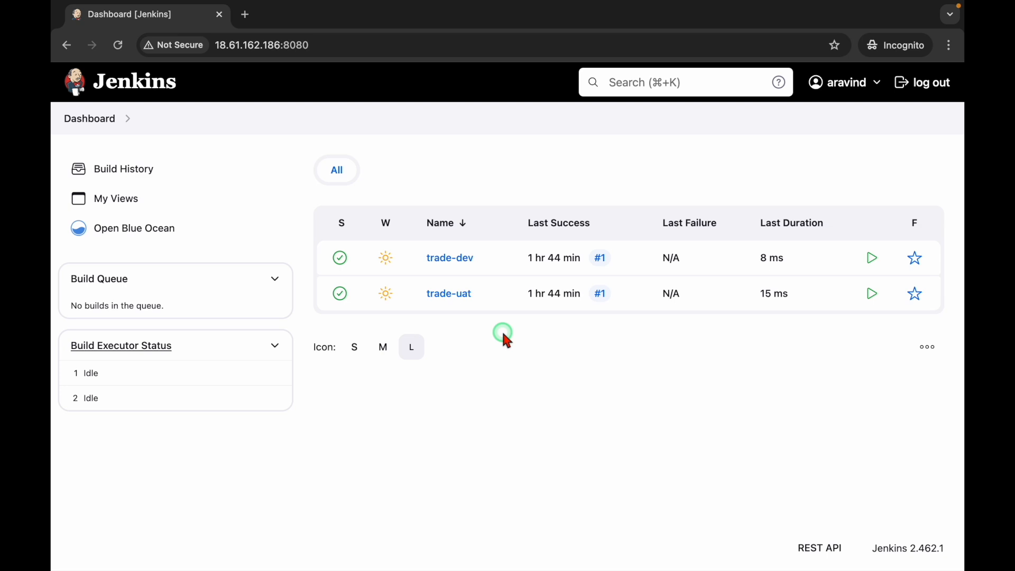
{"action": "key", "text": "ctrl+Left"}
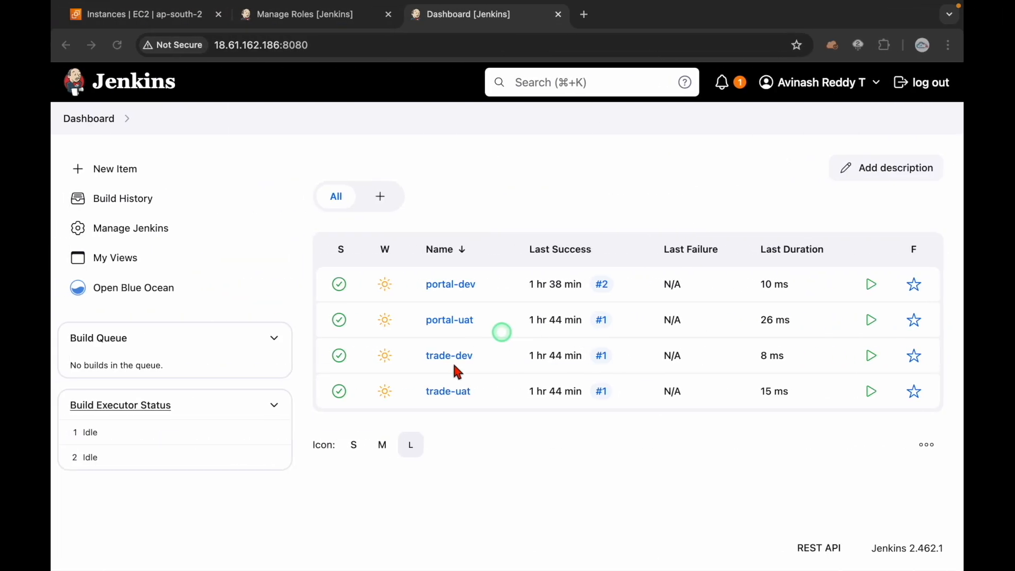
Step: Inspect the portal.* and trade.* item role patterns, then return to Manage Jenkins
{"action": "left_click", "coordinate": [306, 22]}
{"action": "scroll", "coordinate": [366, 305], "scroll_direction": "down", "scroll_amount": 5}
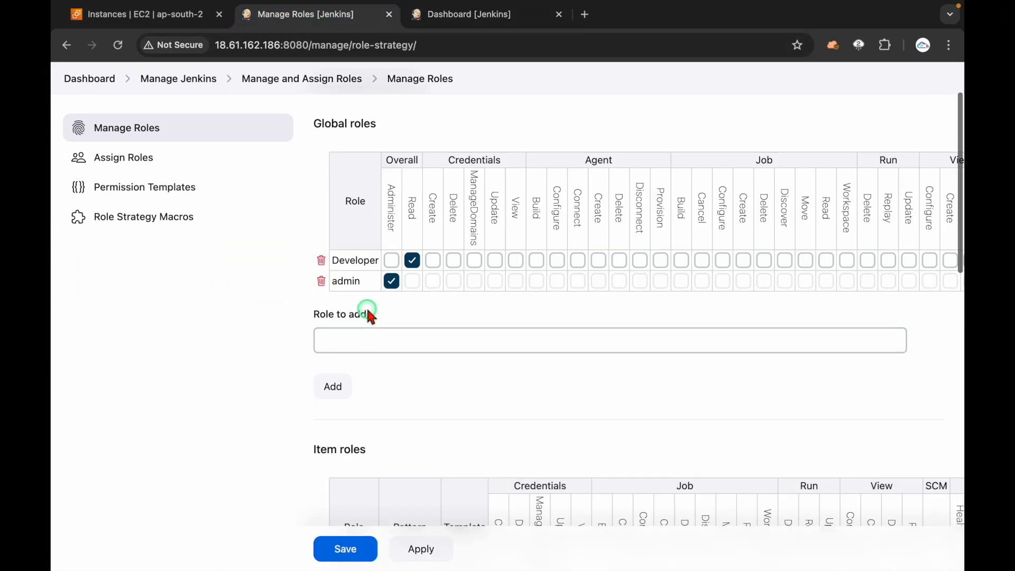
{"action": "left_click_drag", "start_coordinate": [335, 293], "coordinate": [413, 293]}
{"action": "left_click", "coordinate": [413, 293]}
{"action": "scroll", "coordinate": [412, 293], "scroll_direction": "down", "scroll_amount": 3}
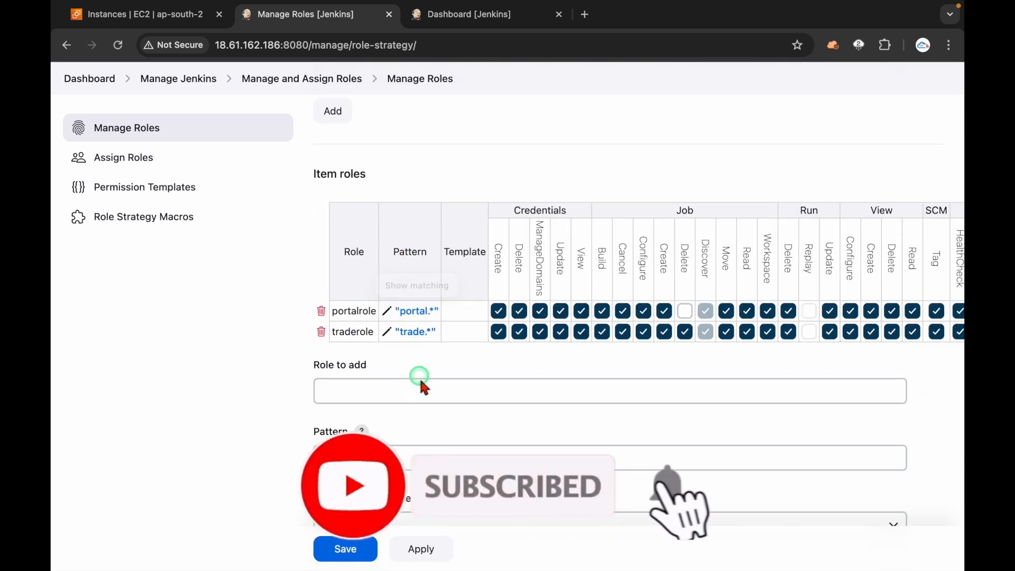
{"action": "left_click", "coordinate": [423, 386]}
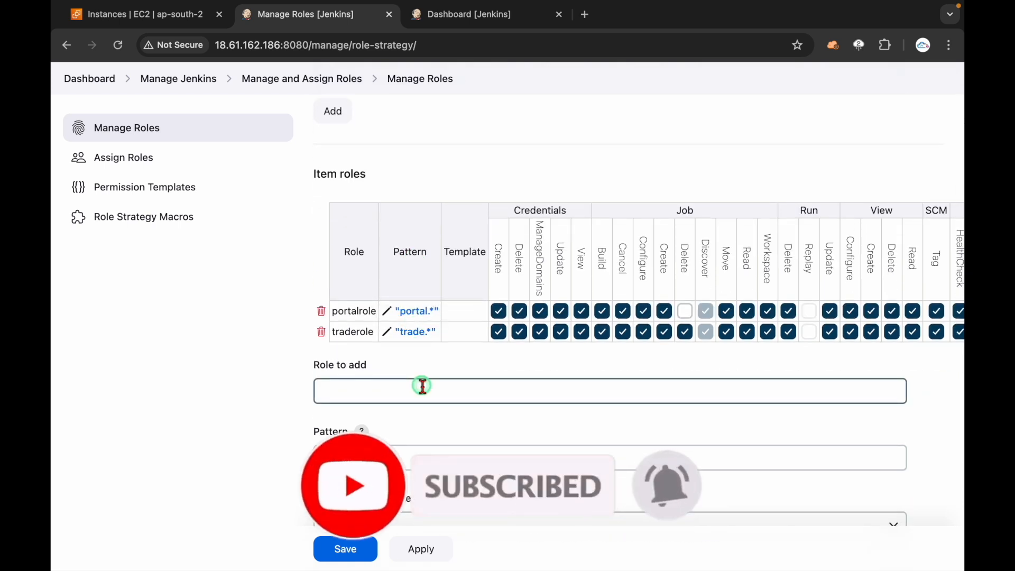
{"action": "key", "text": "ctrl+Right"}
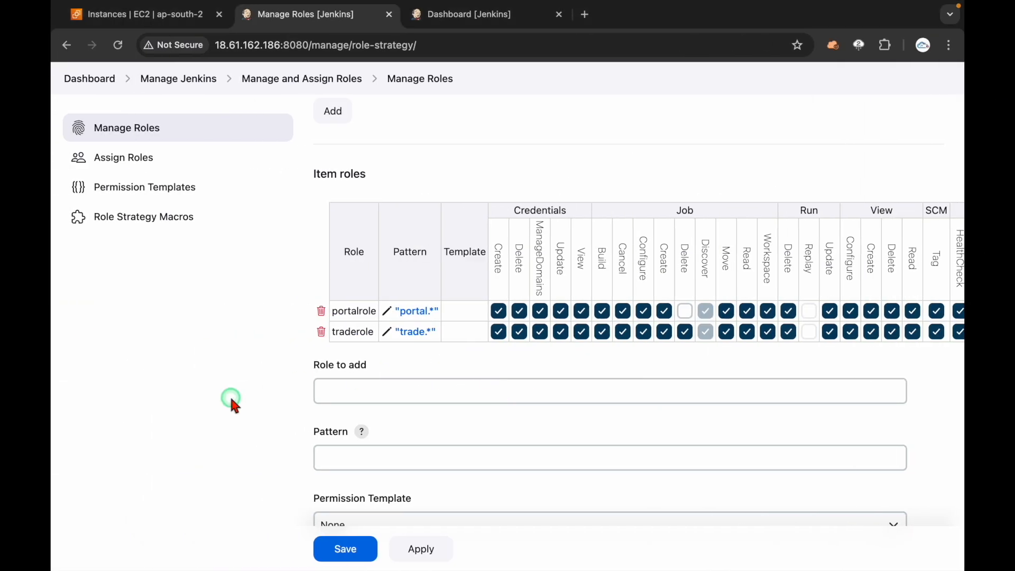
{"action": "scroll", "coordinate": [227, 360], "scroll_direction": "up", "scroll_amount": 10}
{"action": "left_click", "coordinate": [222, 169]}
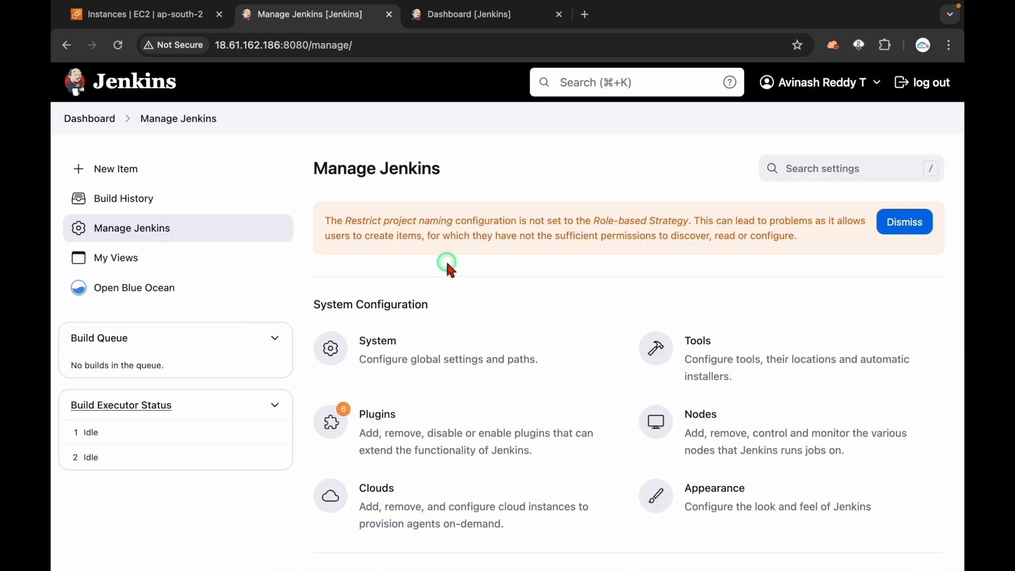
Step: Reopen Manage and Assign Roles from Security, then return to the four-job dashboard
{"action": "scroll", "coordinate": [450, 266], "scroll_direction": "down", "scroll_amount": 5}
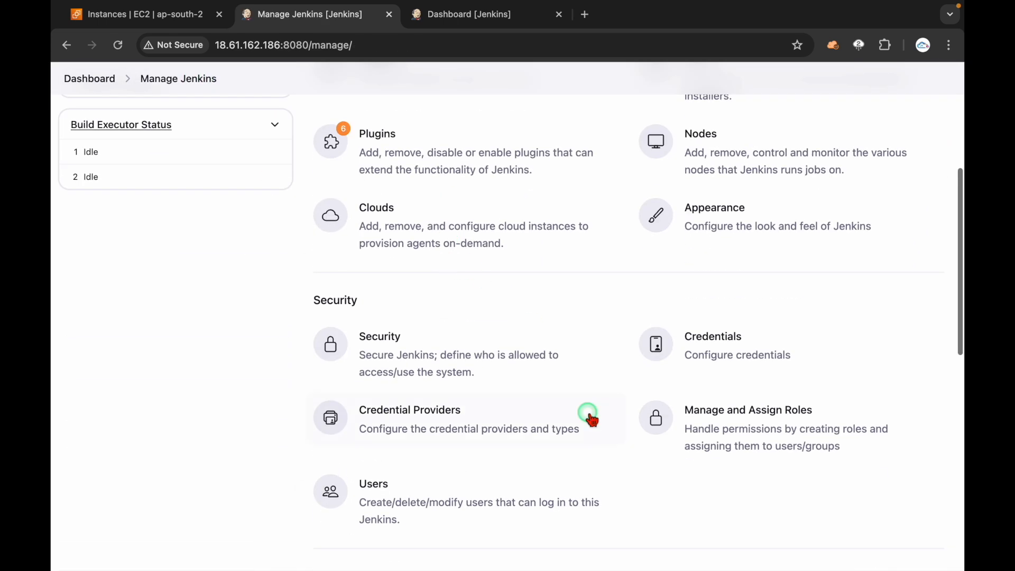
{"action": "left_click", "coordinate": [736, 426]}
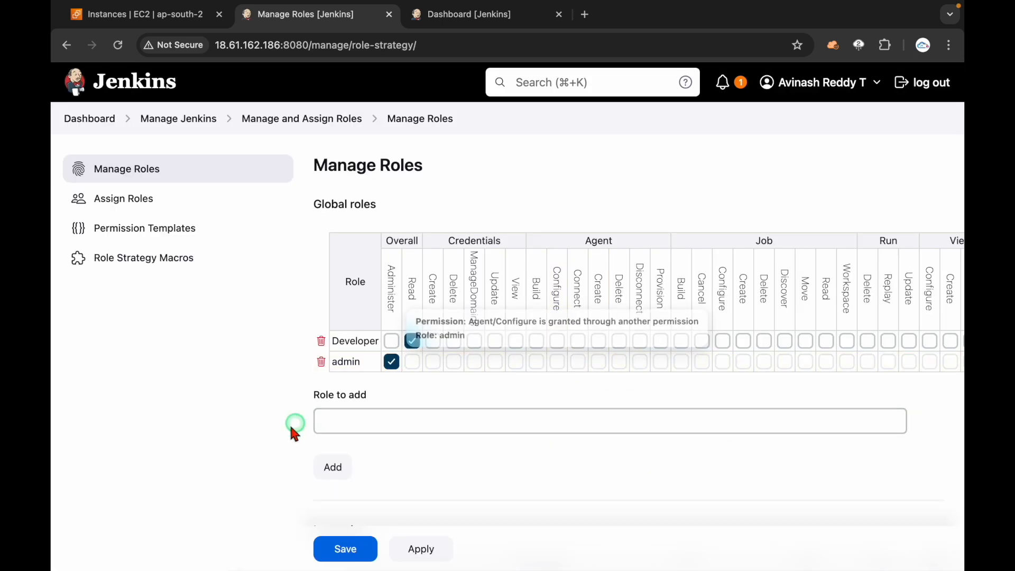
{"action": "scroll", "coordinate": [278, 429], "scroll_direction": "down", "scroll_amount": 8}
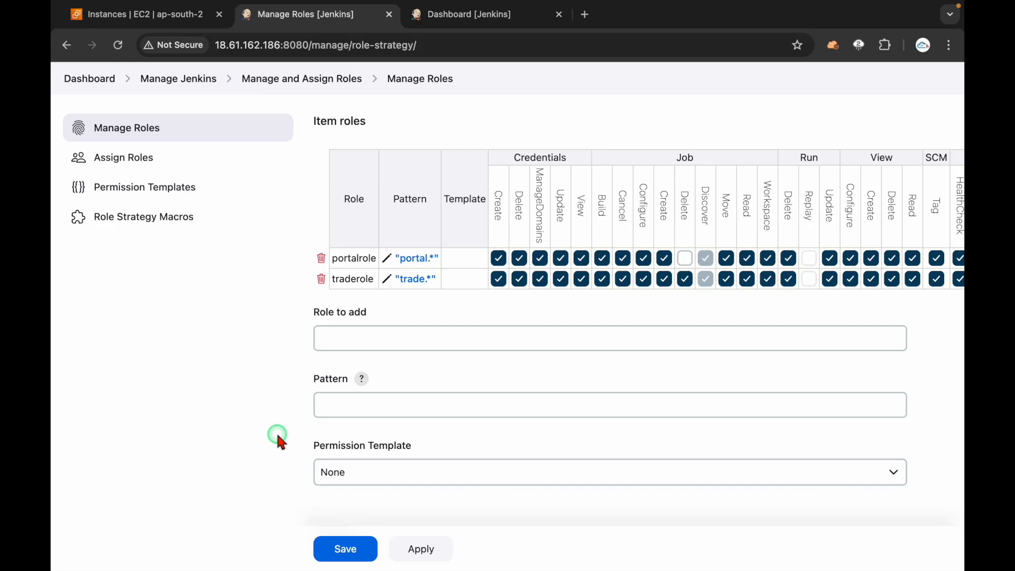
{"action": "scroll", "coordinate": [268, 341], "scroll_direction": "up", "scroll_amount": 10}
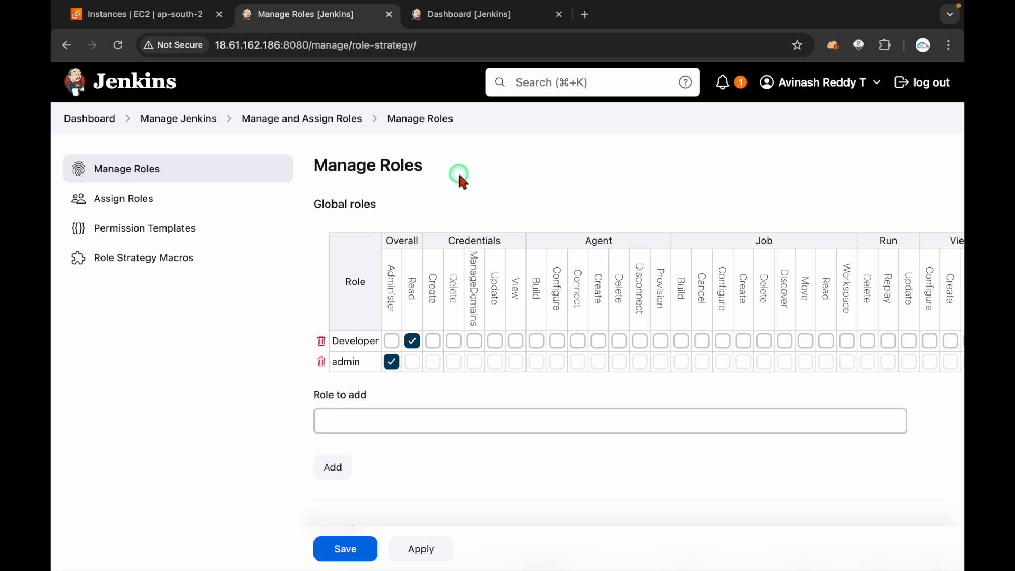
{"action": "left_click", "coordinate": [189, 125]}
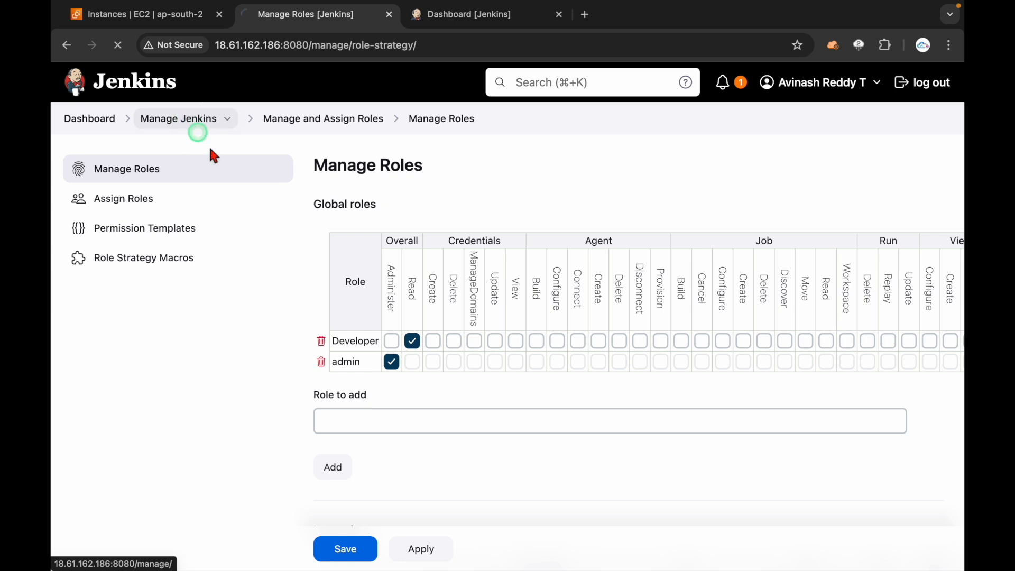
{"action": "left_click", "coordinate": [106, 125]}
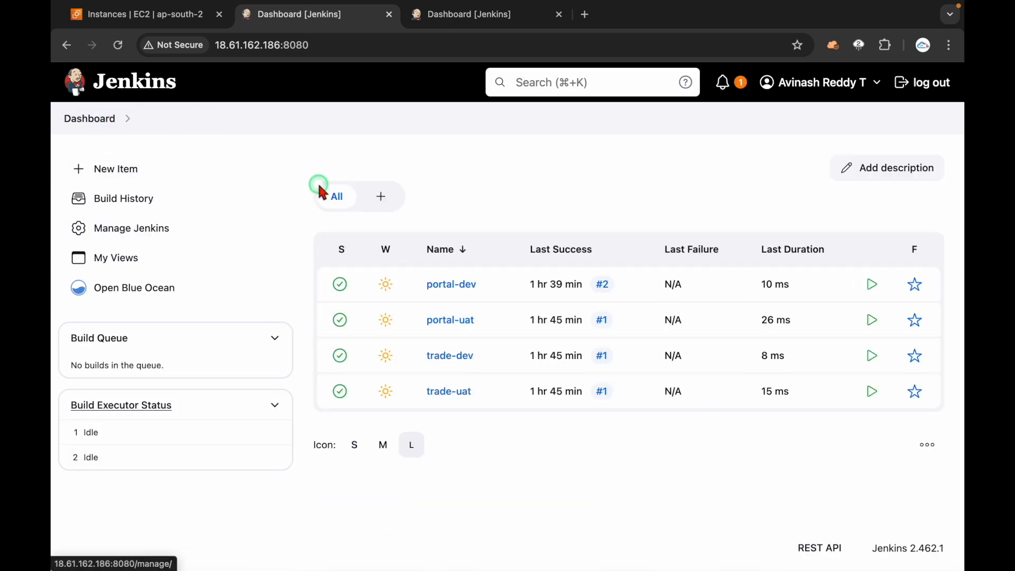